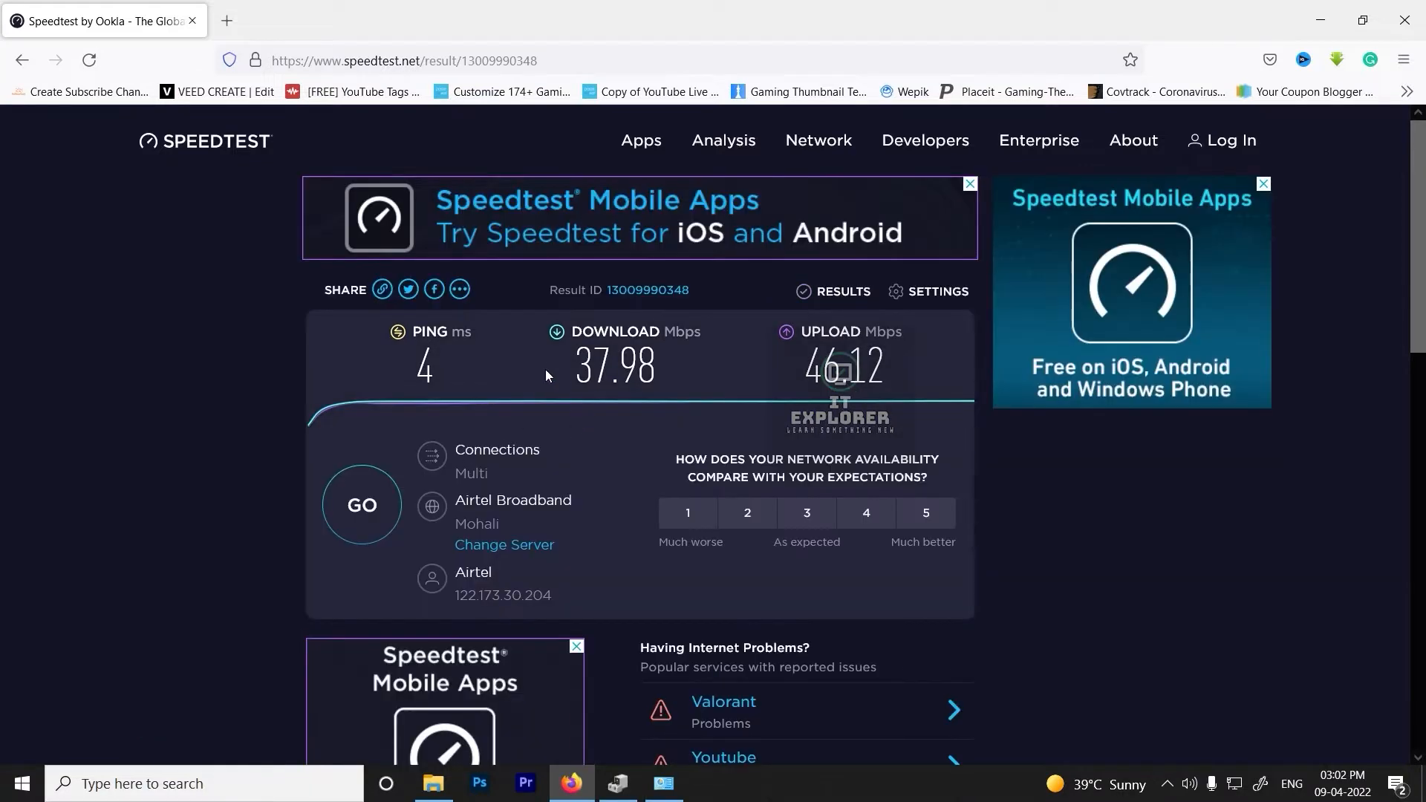
Step: Rerun the internet speed test to measure the connection's download and upload speeds
drag(558, 350, 638, 371)
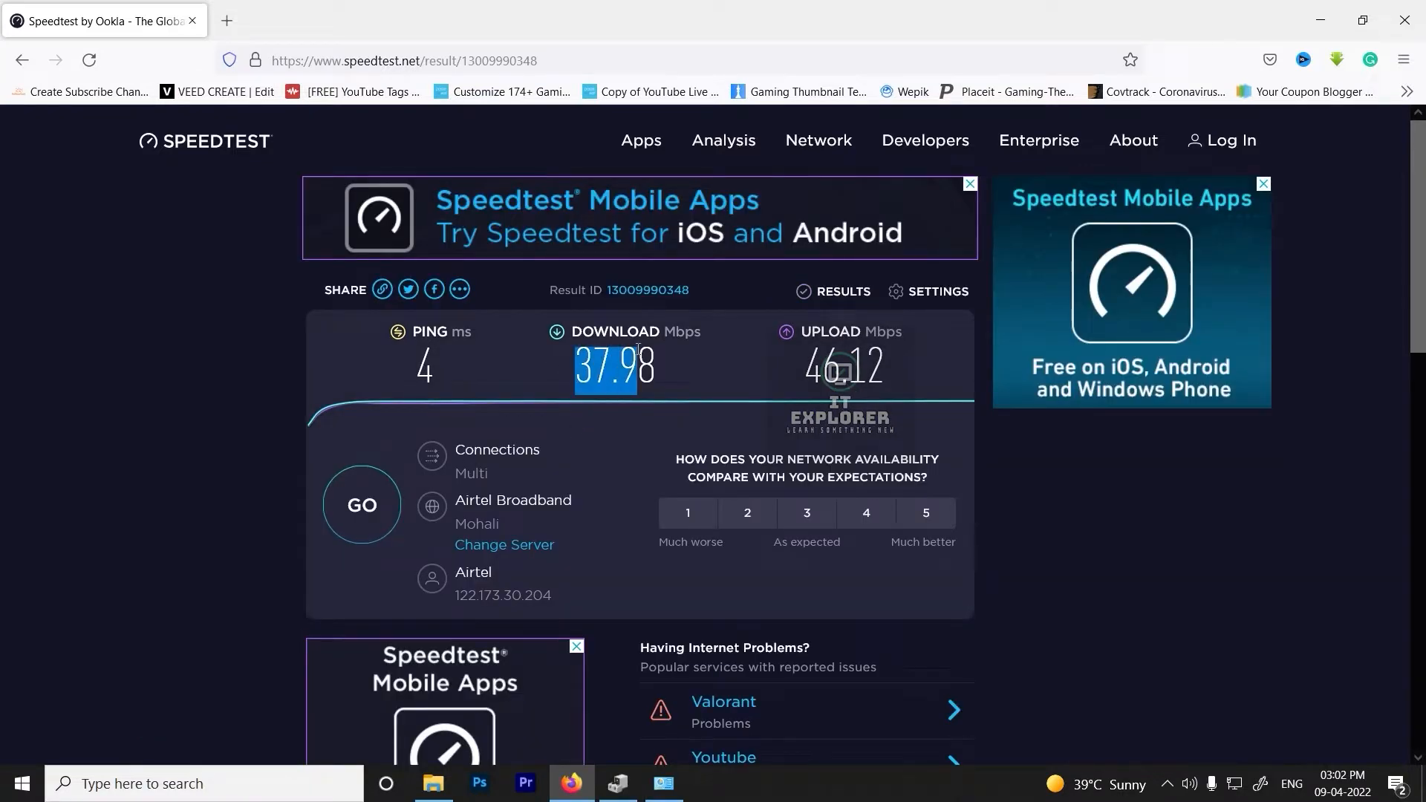
click(368, 537)
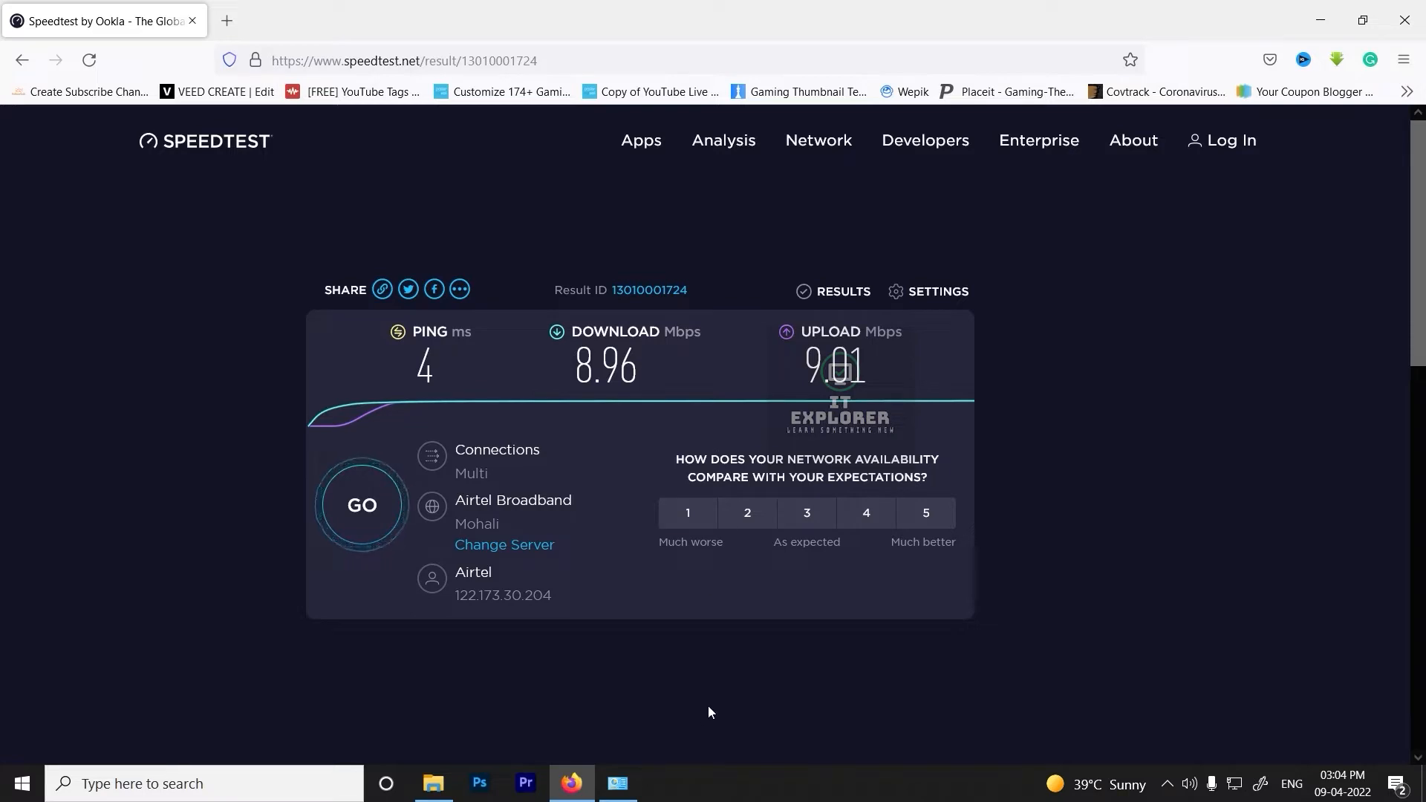
Step: Search Windows for "obs" and launch OBS Studio
click(232, 793)
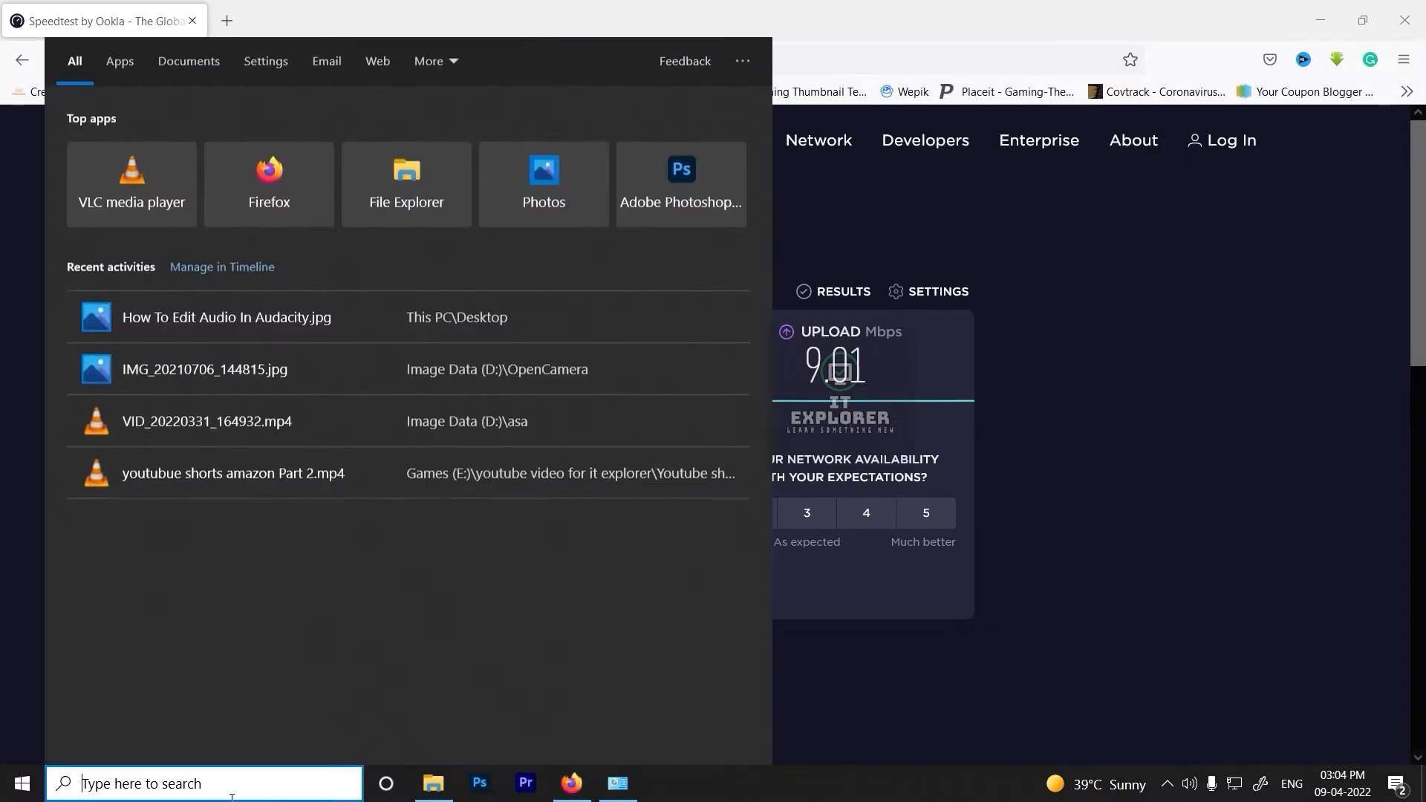
text(obs)
key(Return)
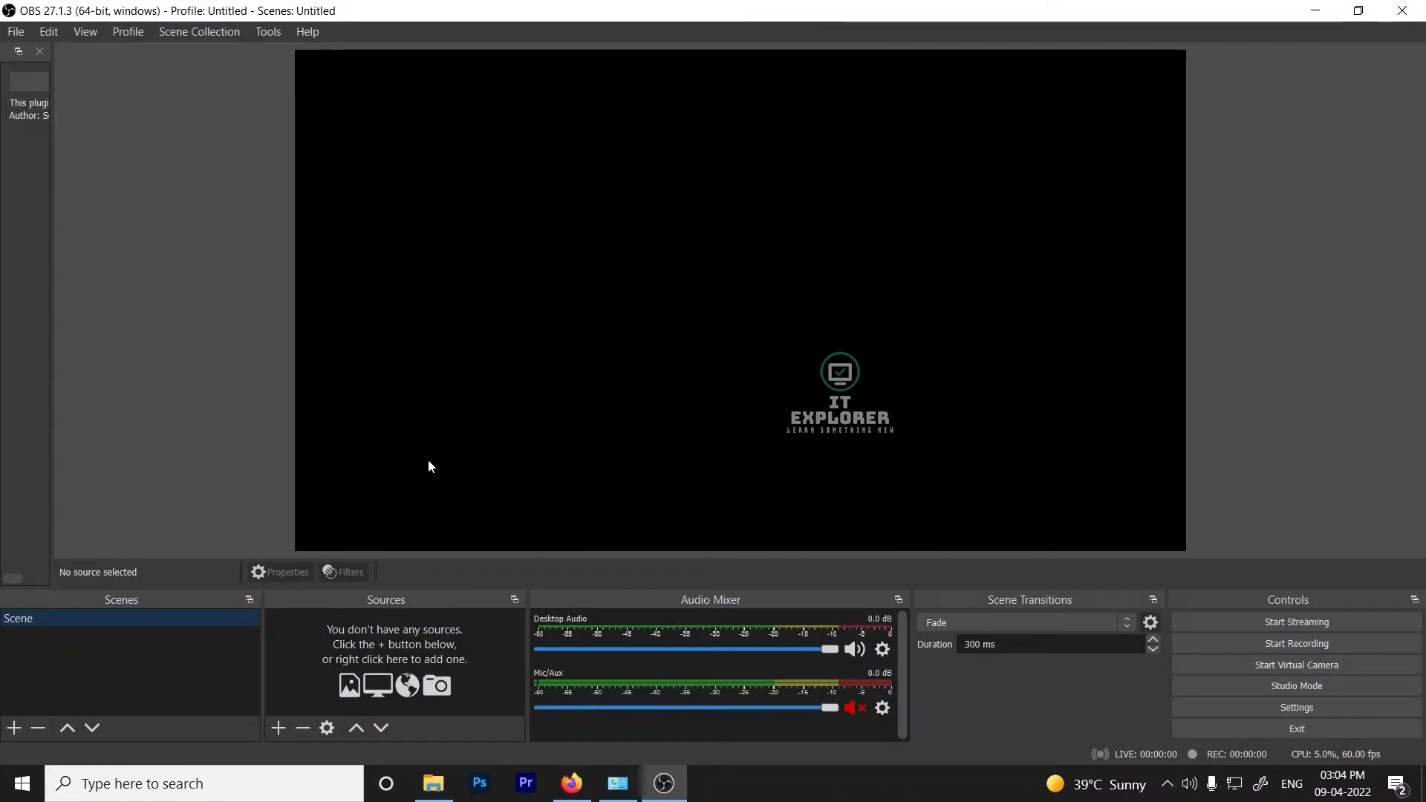
Step: Open the OBS settings, check the stream service, and set the Output Mode to Advanced
click(23, 40)
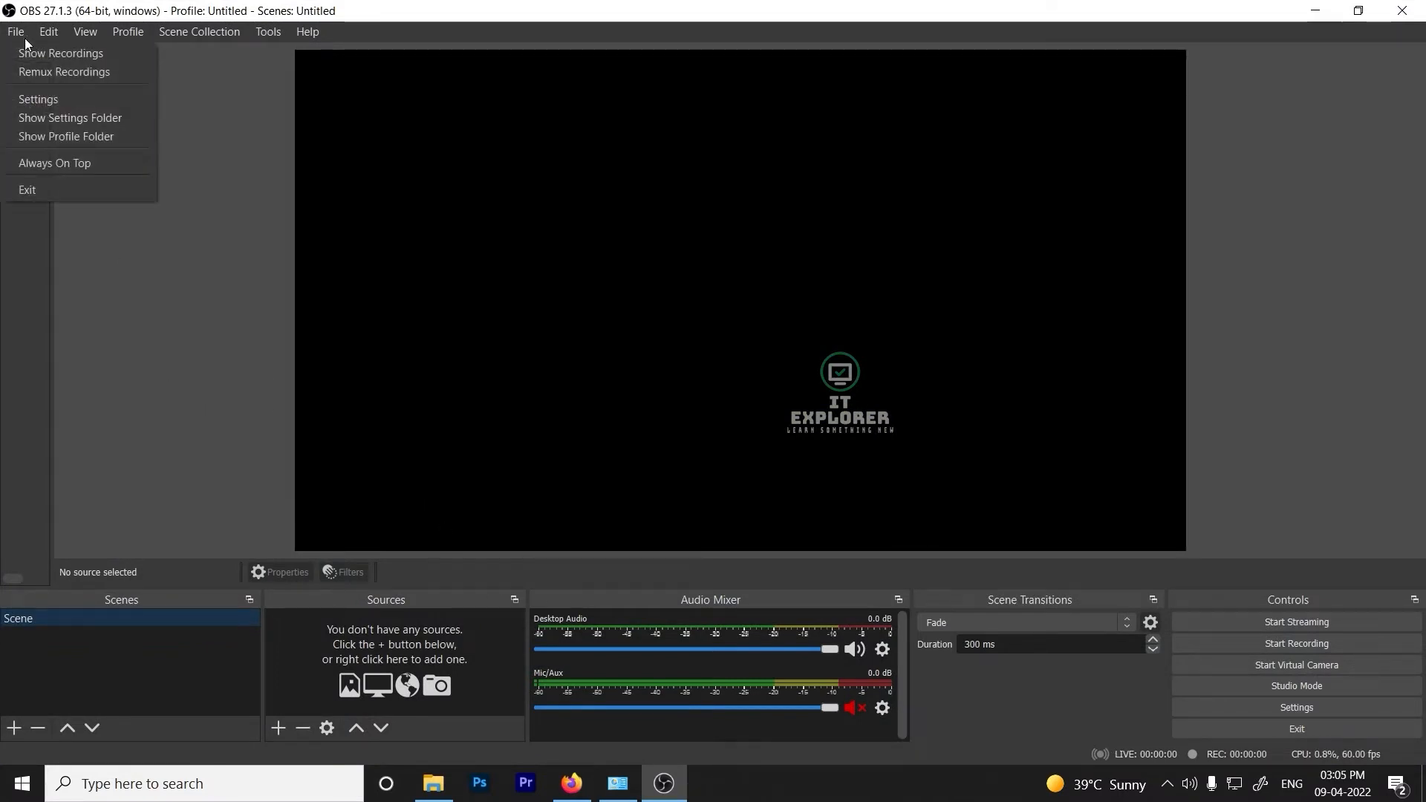
click(51, 101)
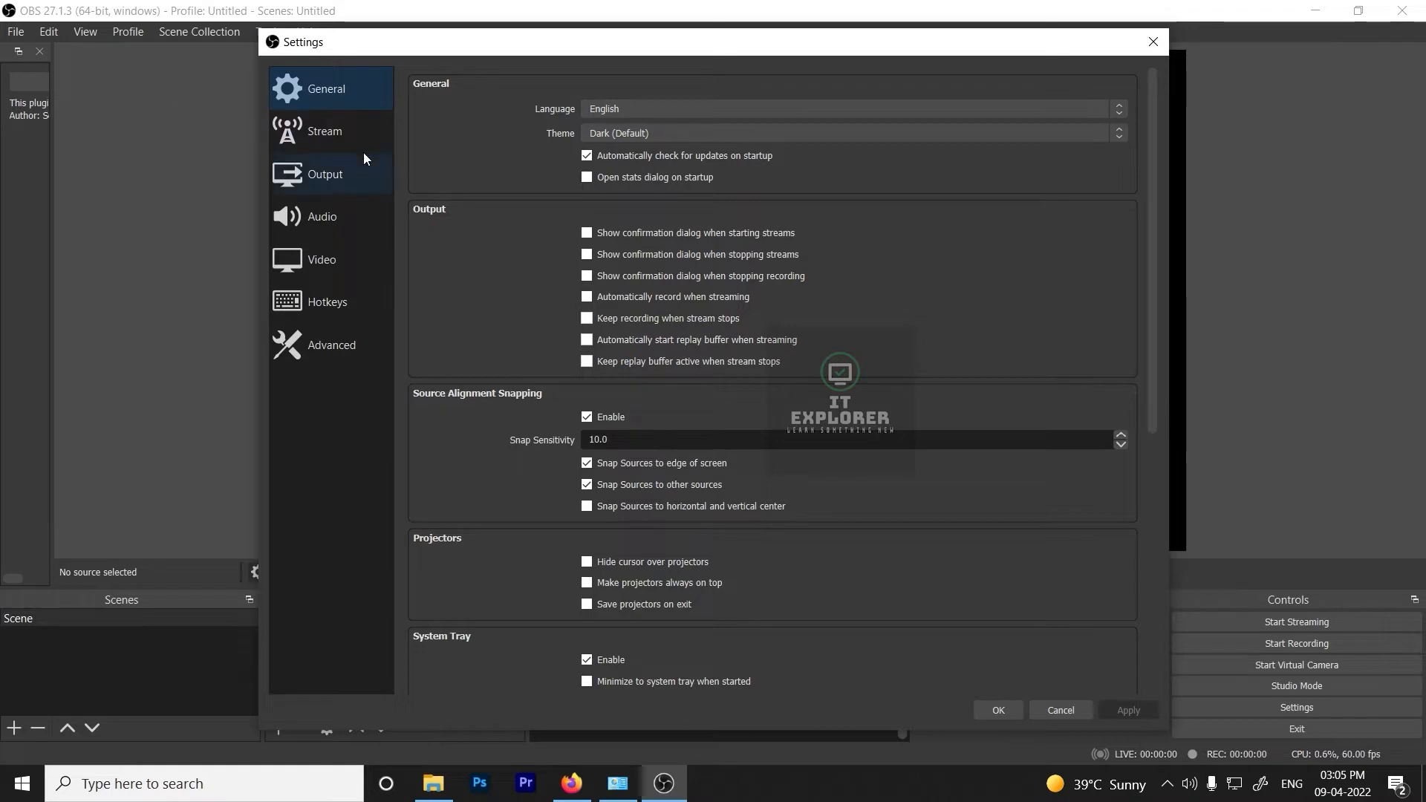
click(370, 132)
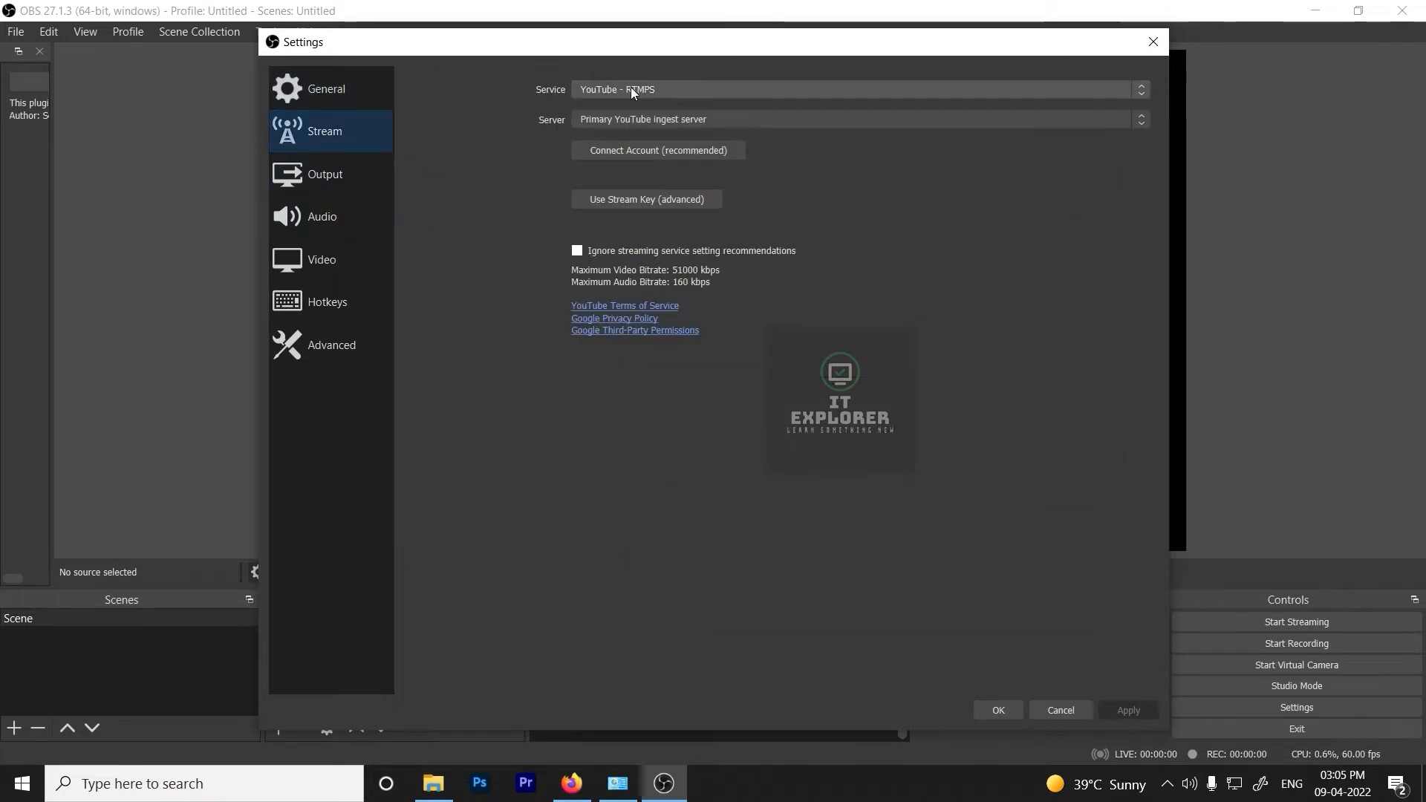
click(344, 185)
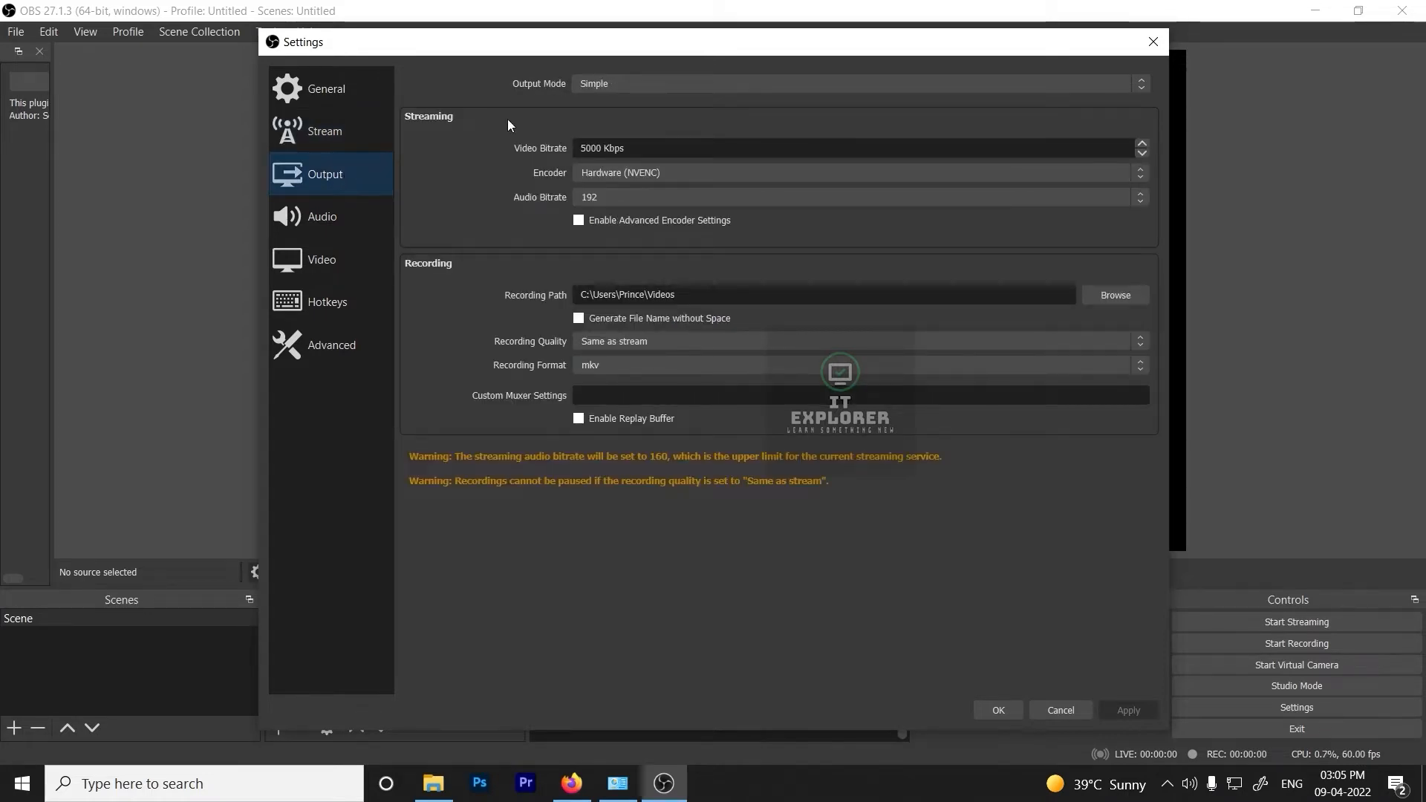
click(602, 85)
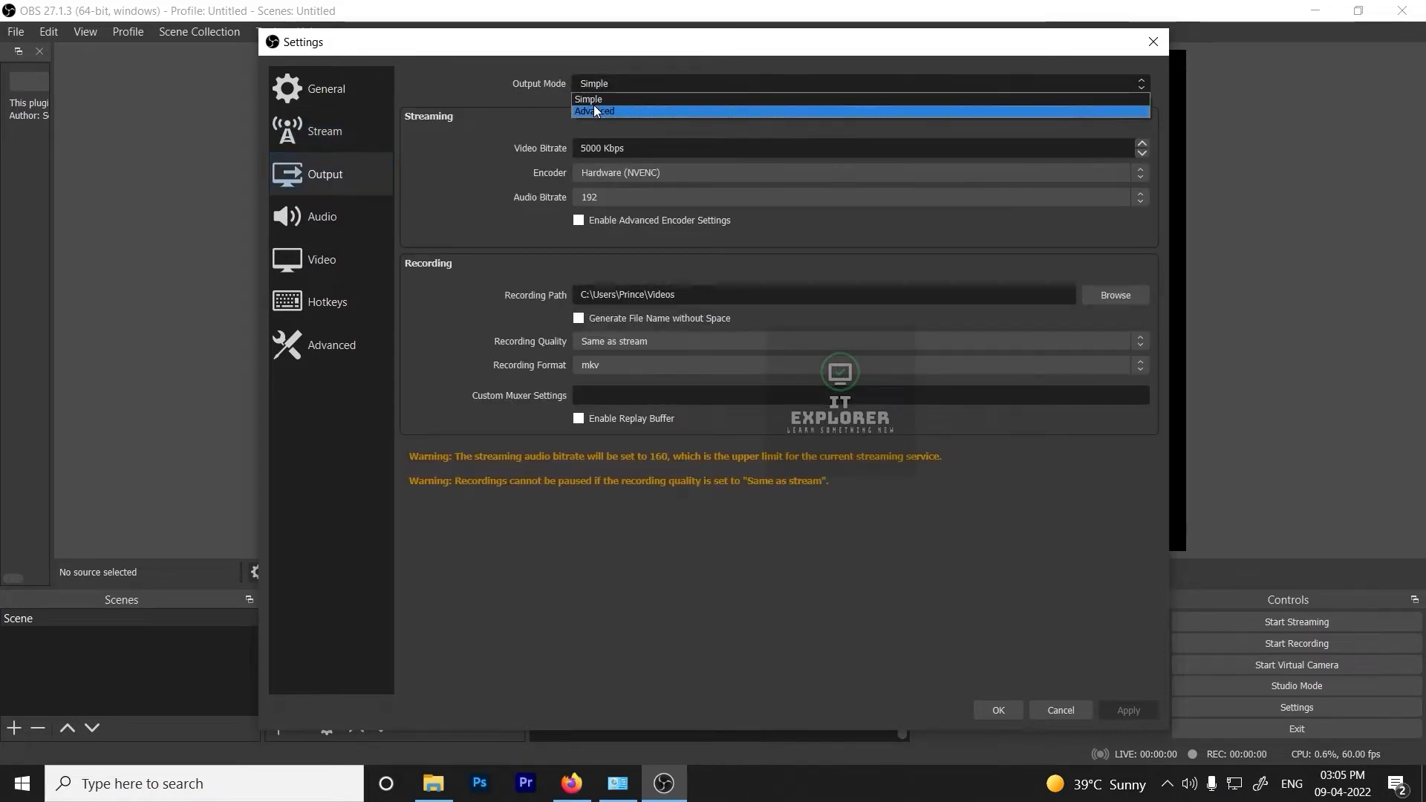
click(594, 110)
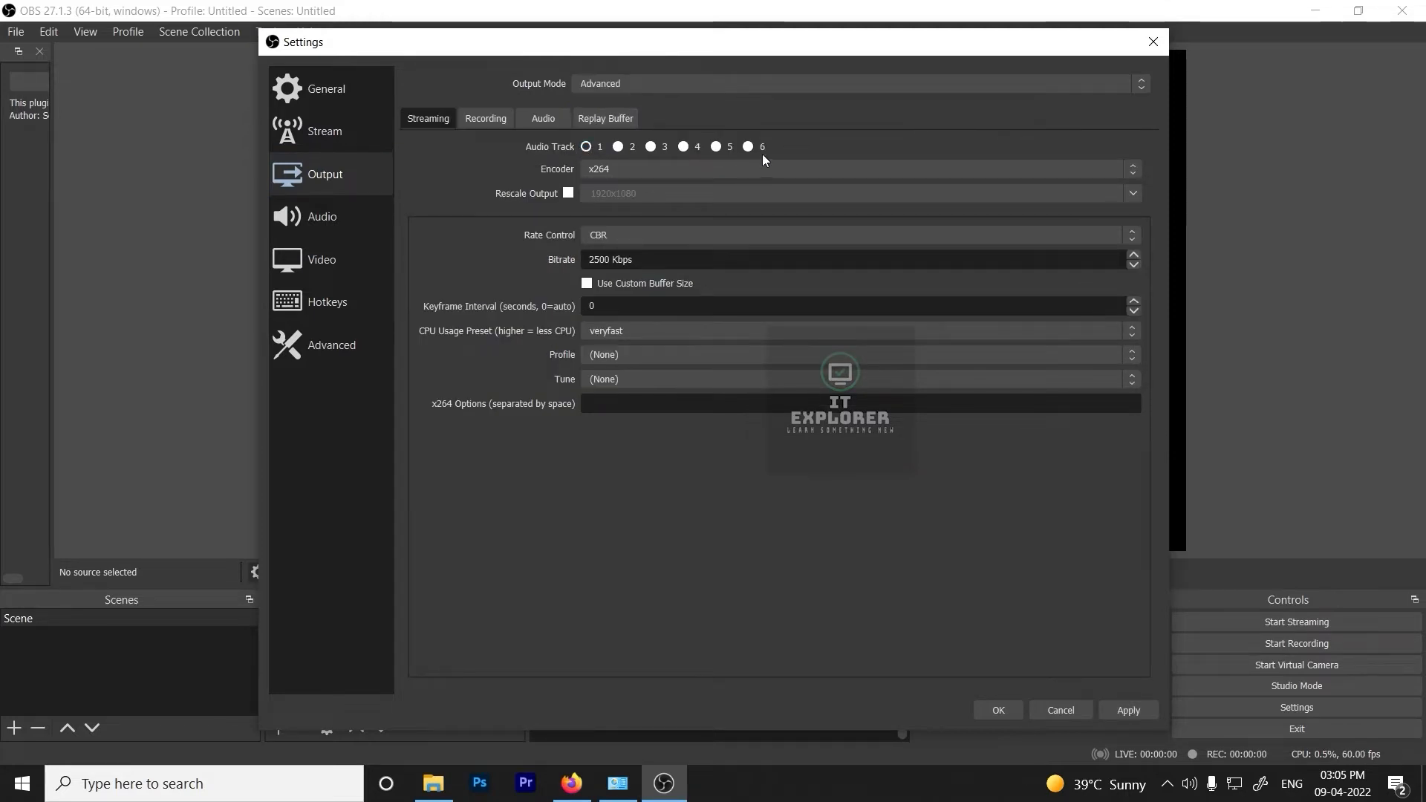
Step: Try the NVIDIA NVENC H.264 (new) streaming encoder and return the encoder to x264
click(618, 146)
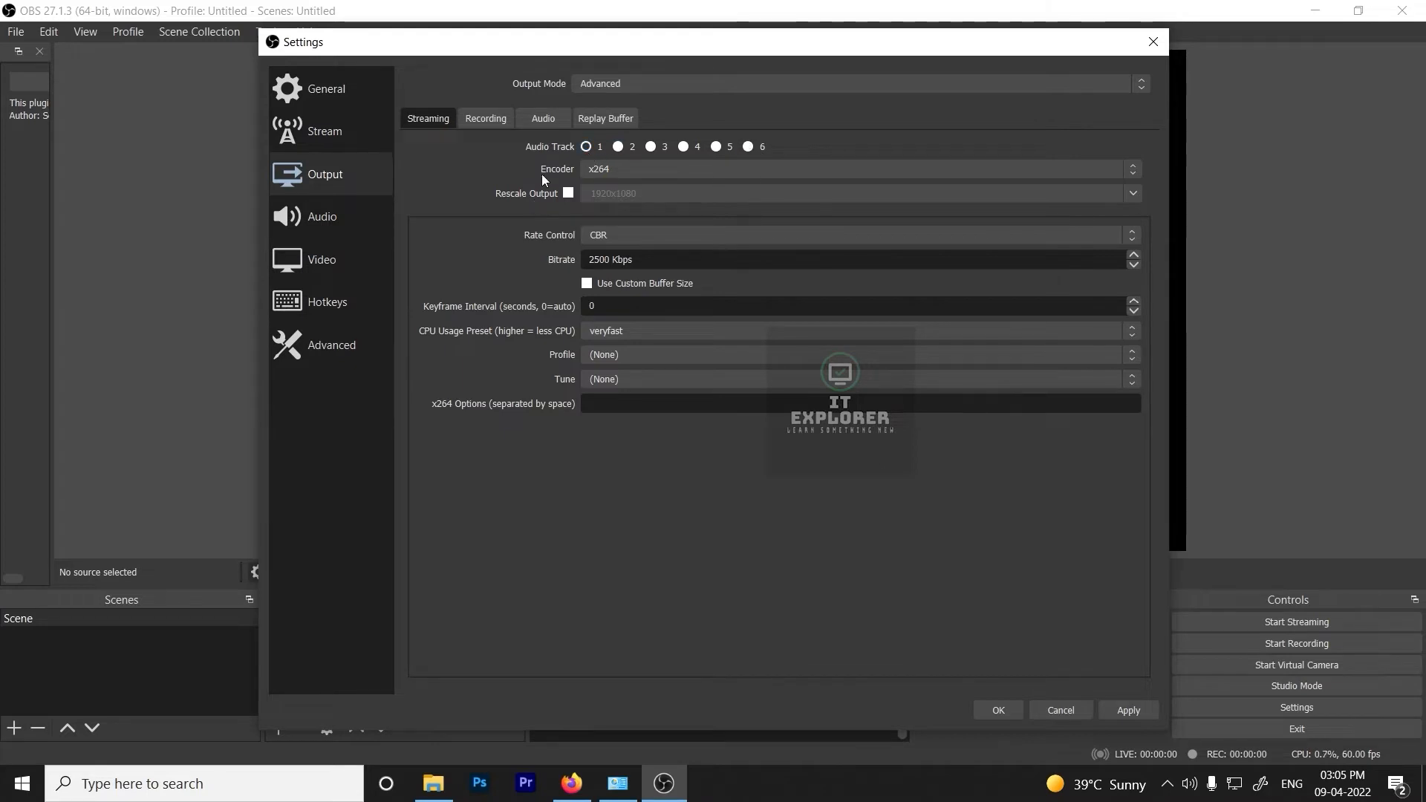
click(624, 170)
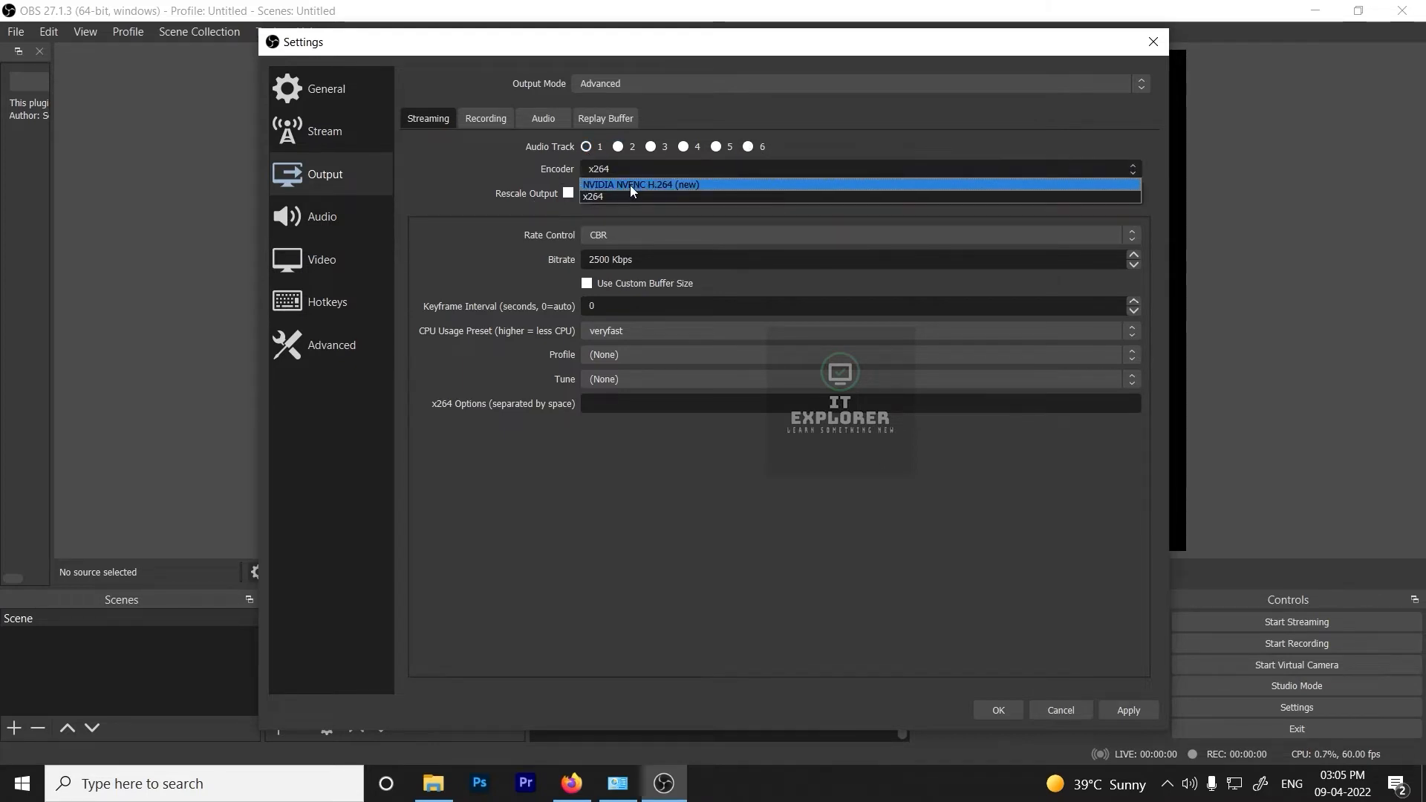
click(630, 185)
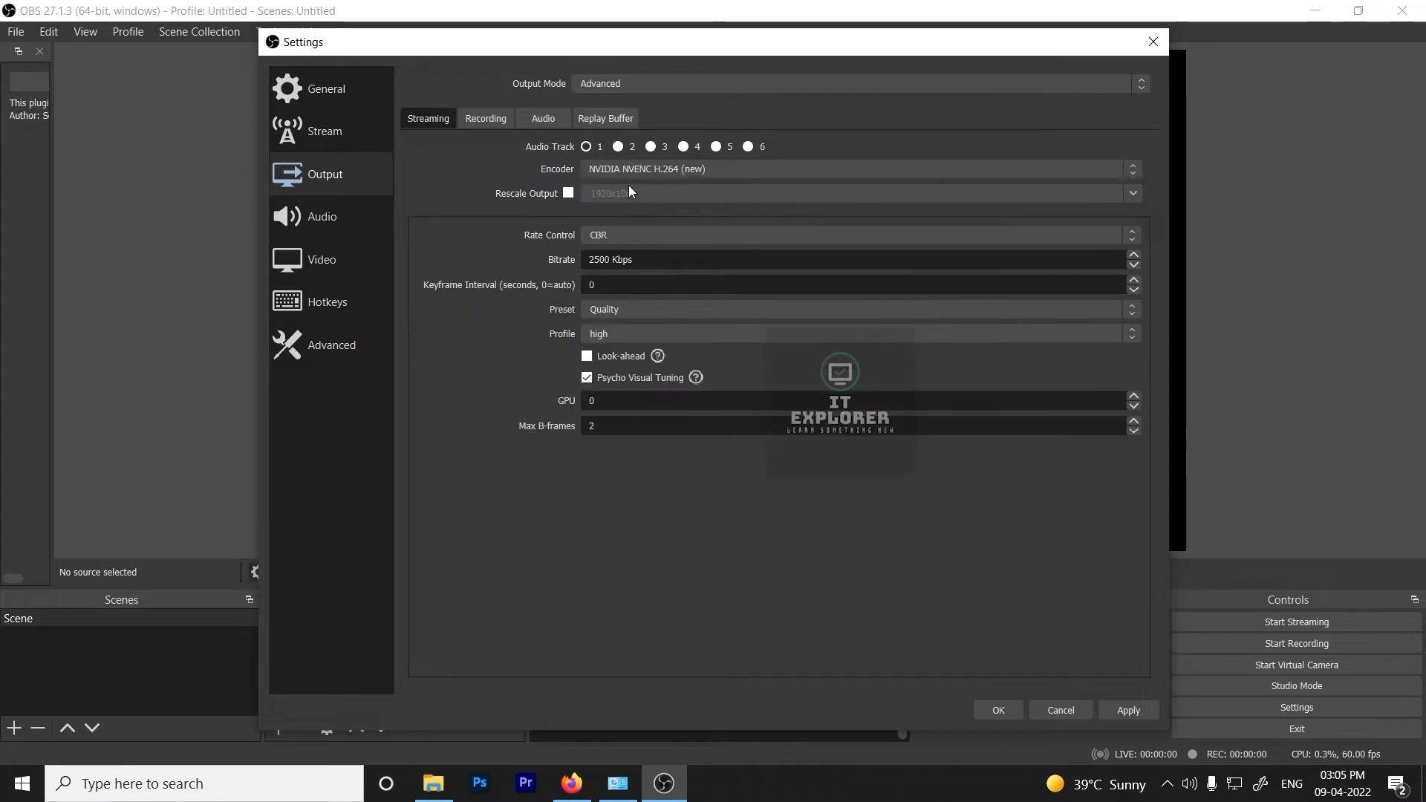
click(664, 168)
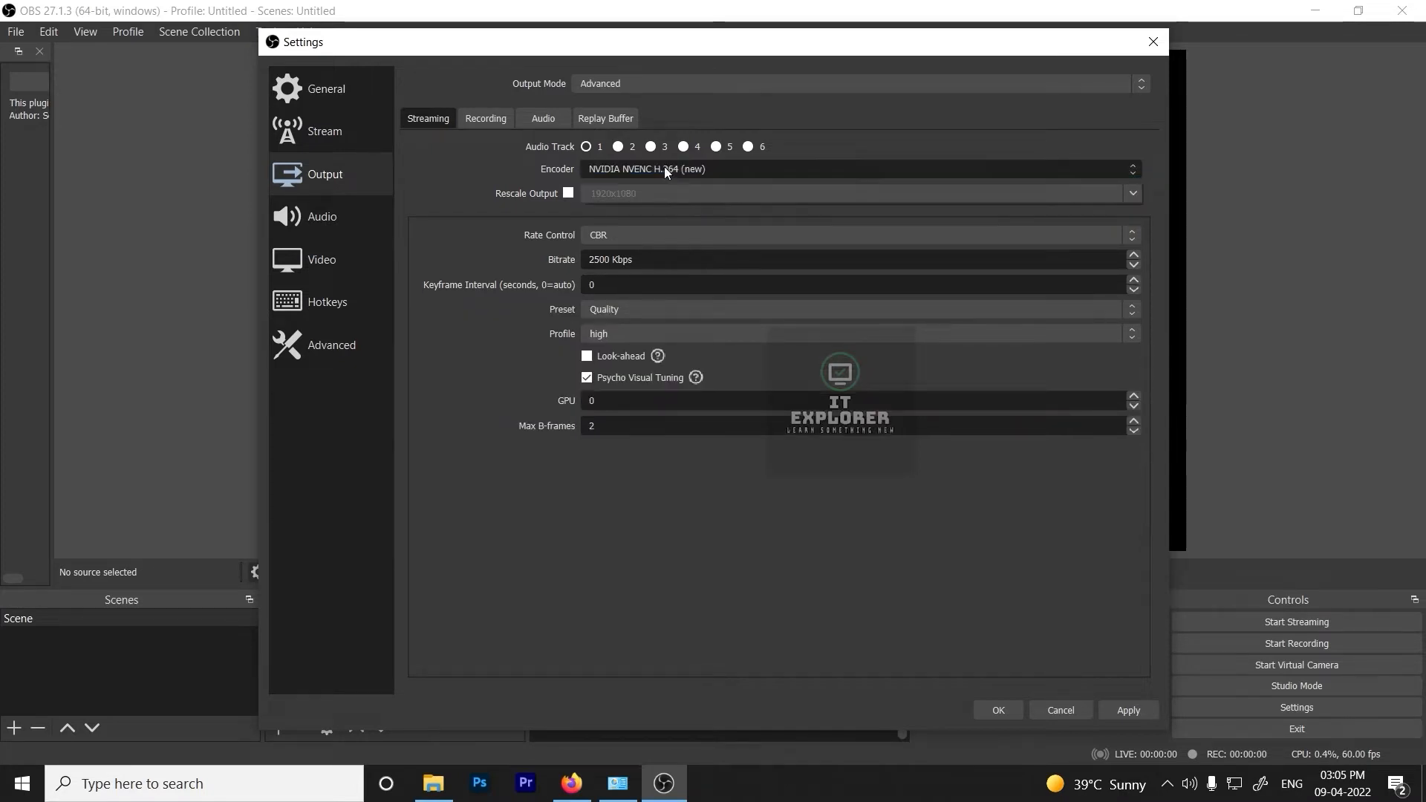
click(618, 194)
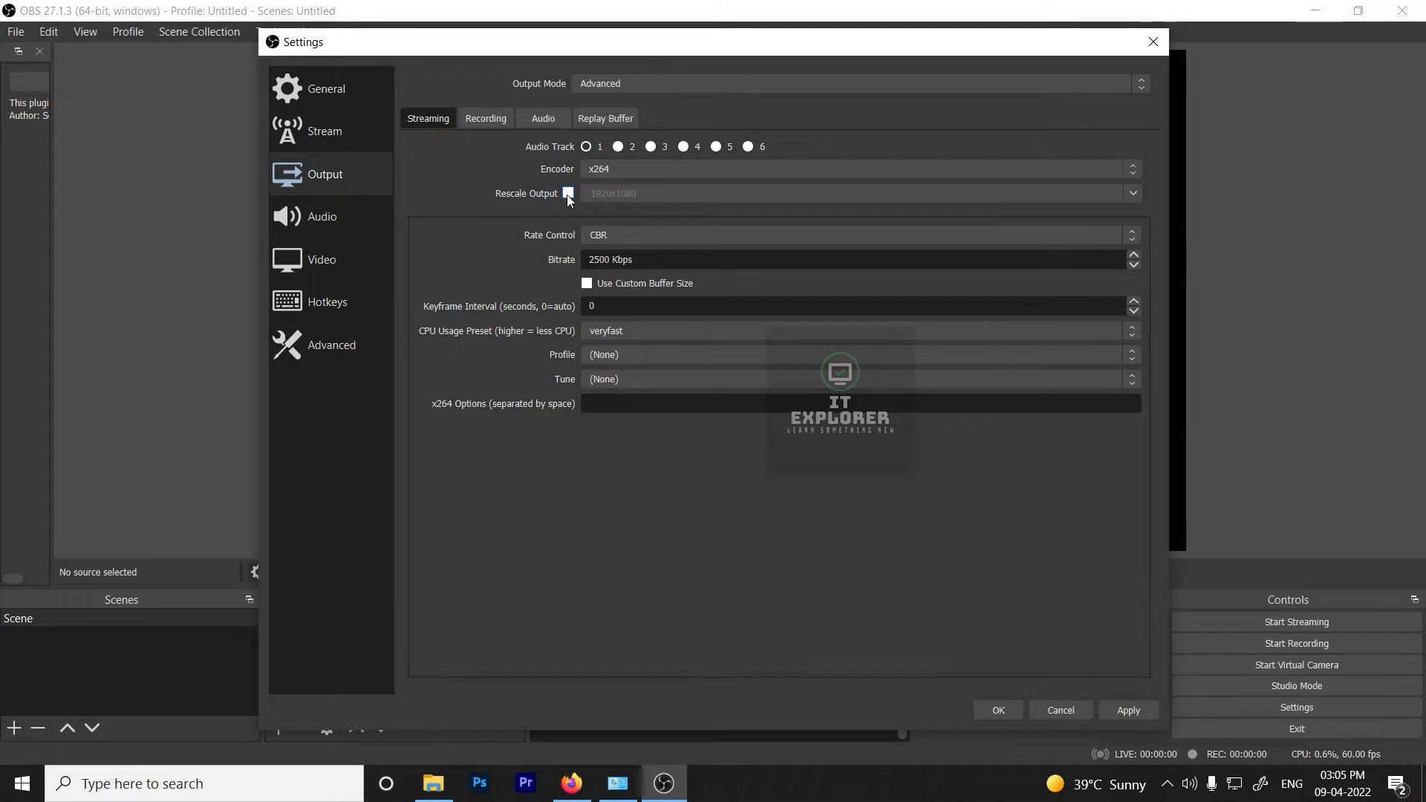
Step: Enable Rescale Output at 1280x720 for streaming and choose CBR as the rate control
click(569, 194)
click(632, 194)
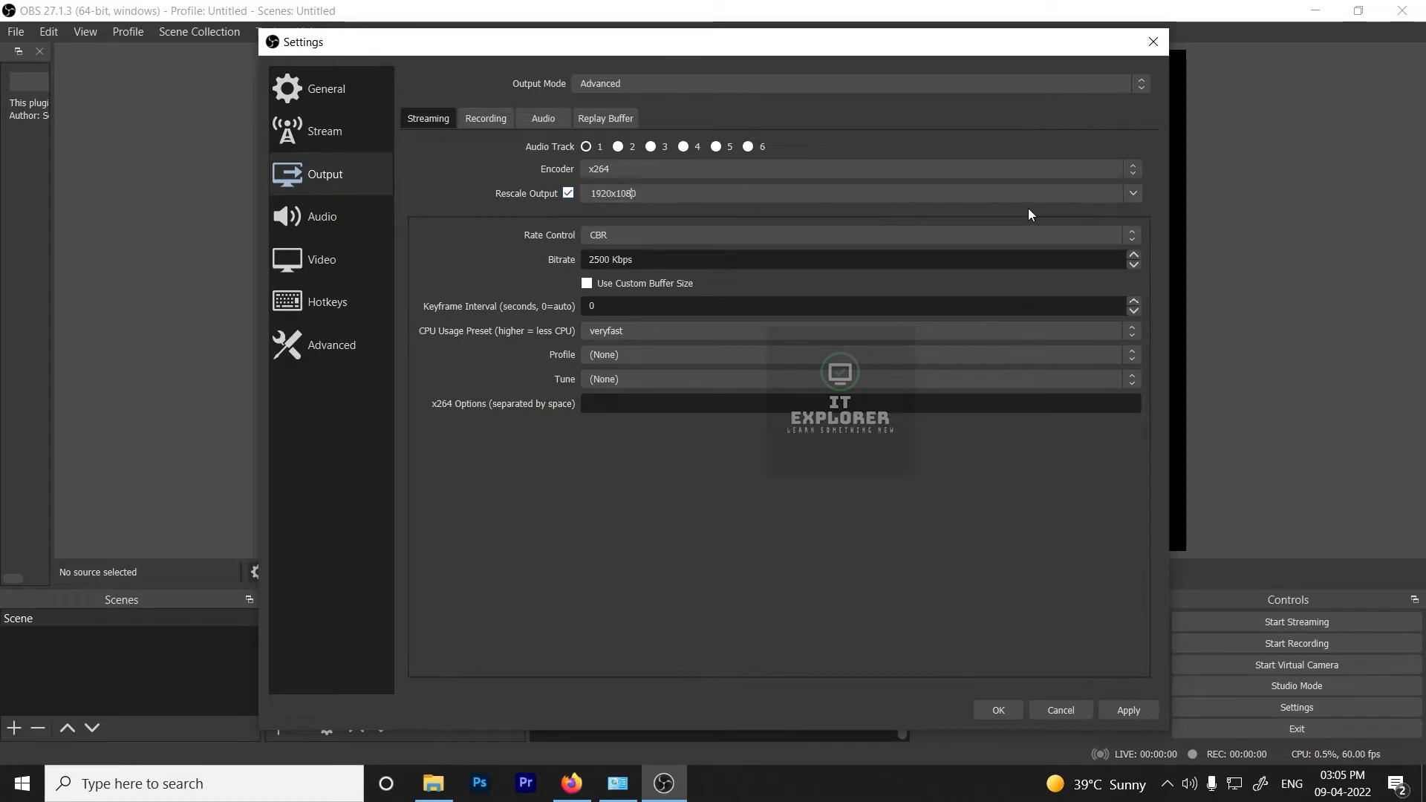
click(1131, 194)
click(1131, 195)
click(1131, 195)
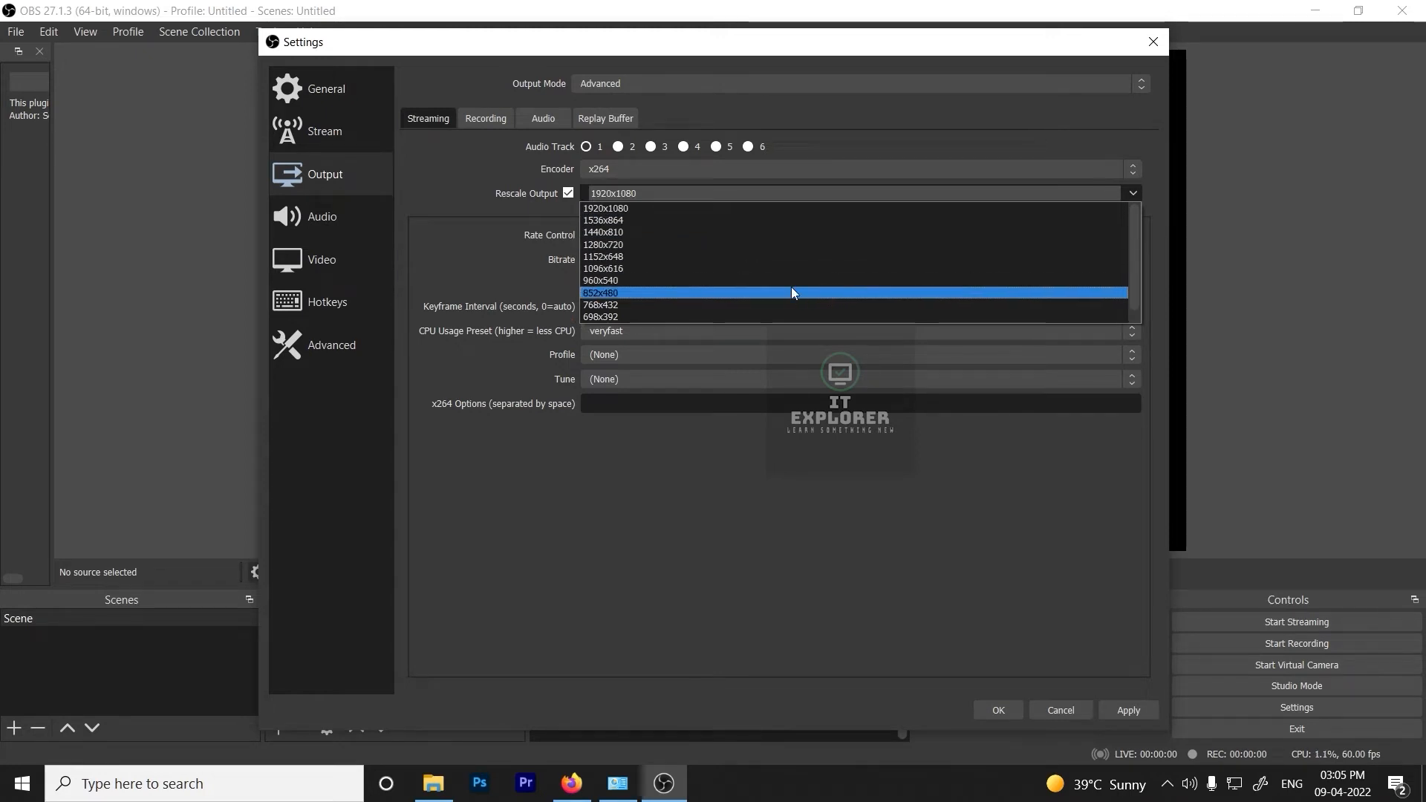
click(785, 246)
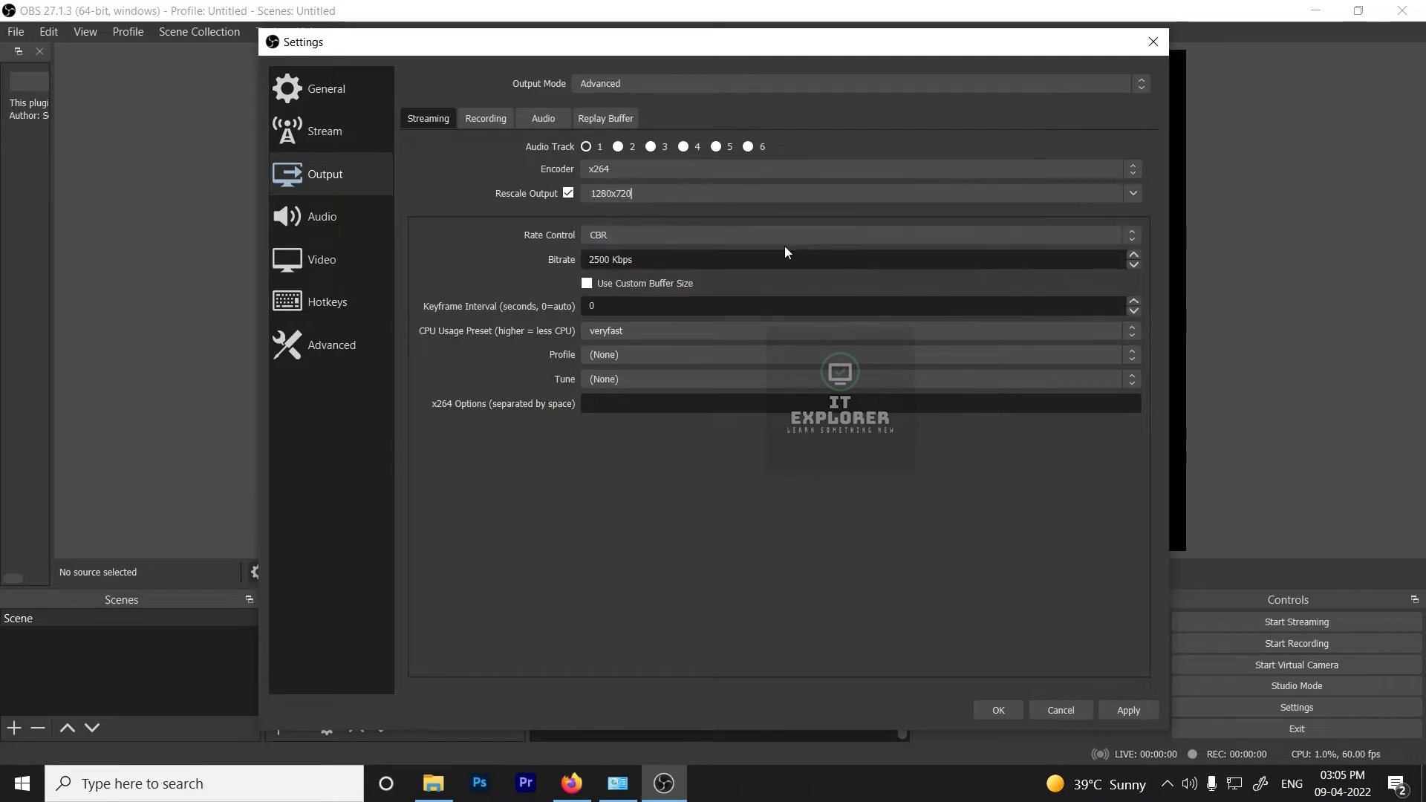
click(694, 239)
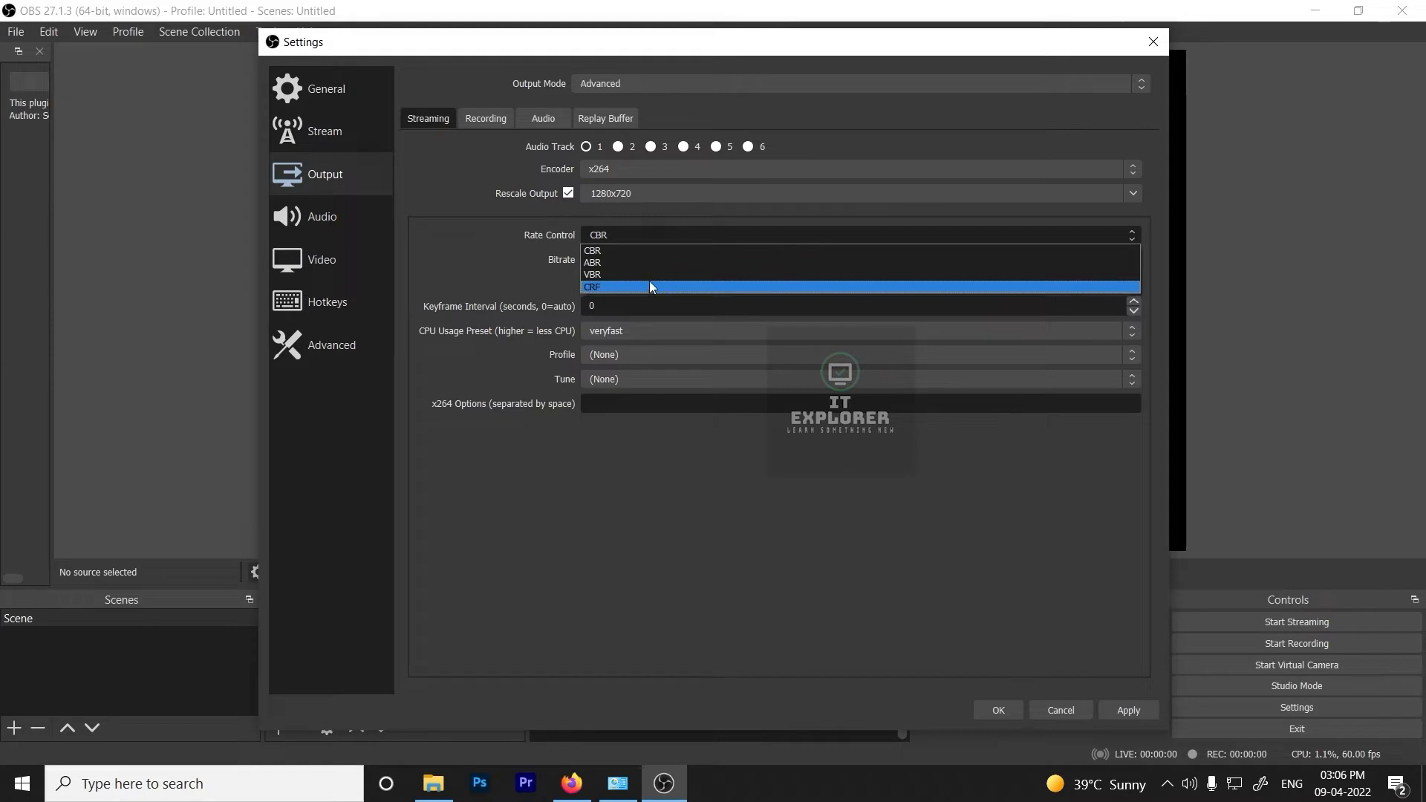
click(649, 249)
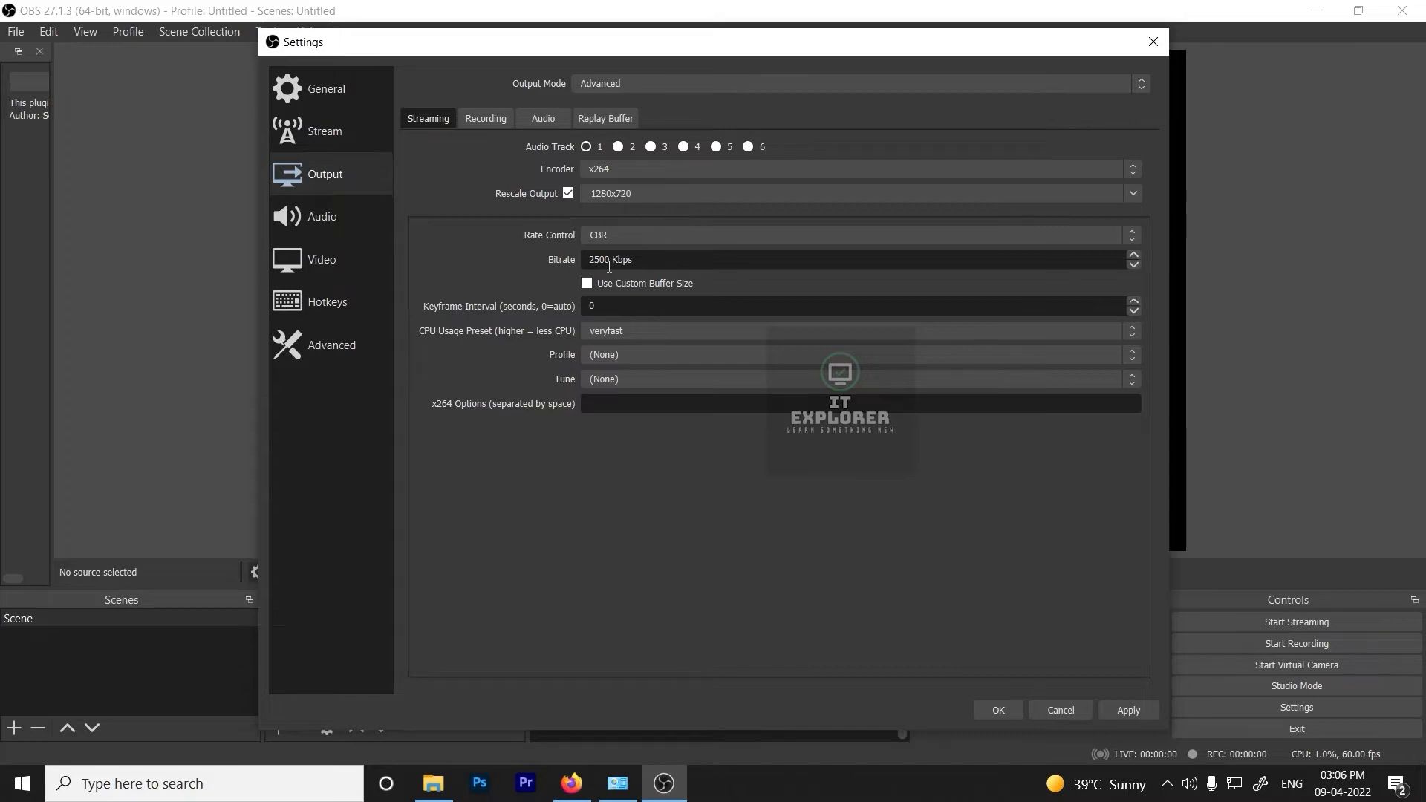
Step: Switch to Firefox, open google.com in a new tab and search for "bitrate for youtube"
click(572, 782)
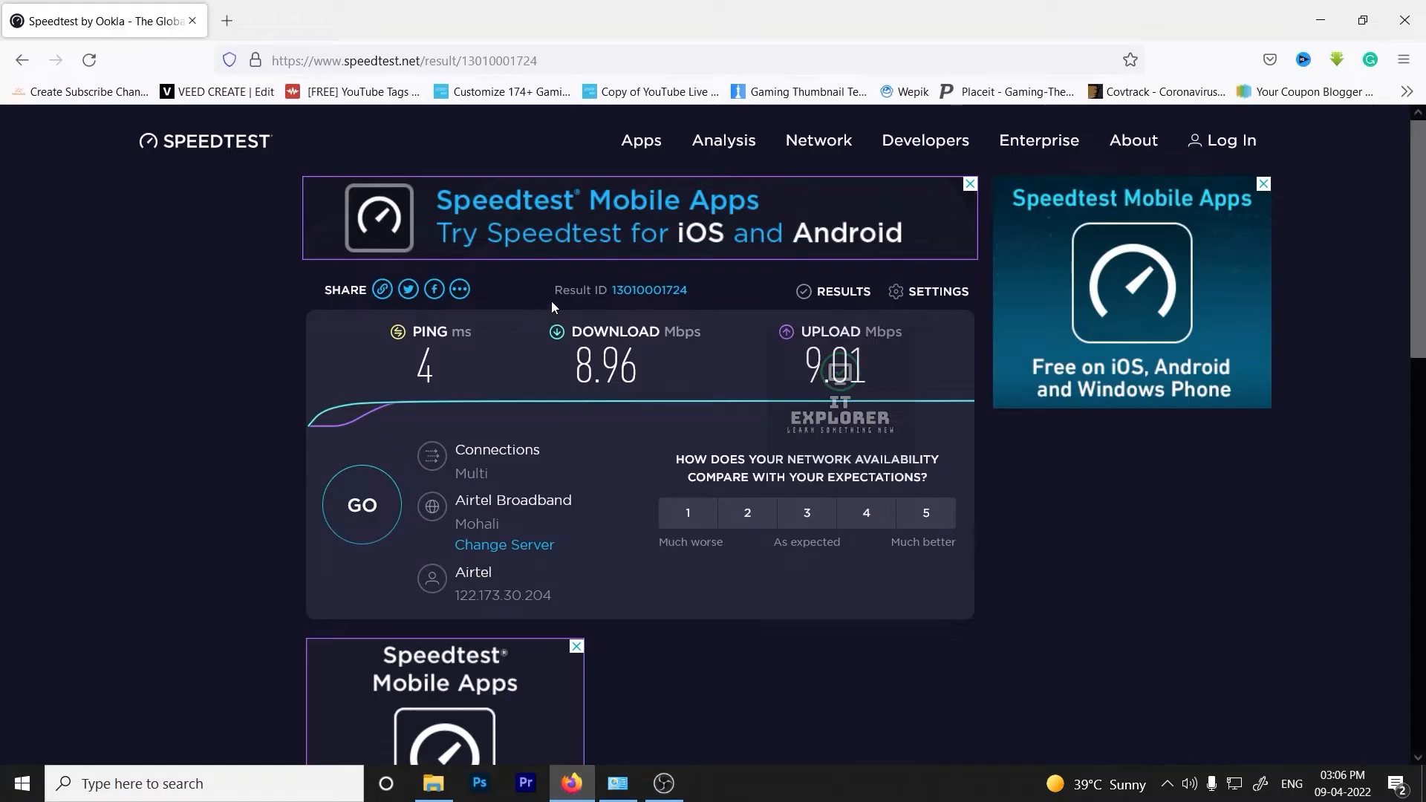
click(232, 18)
text(google.com)
key(Return)
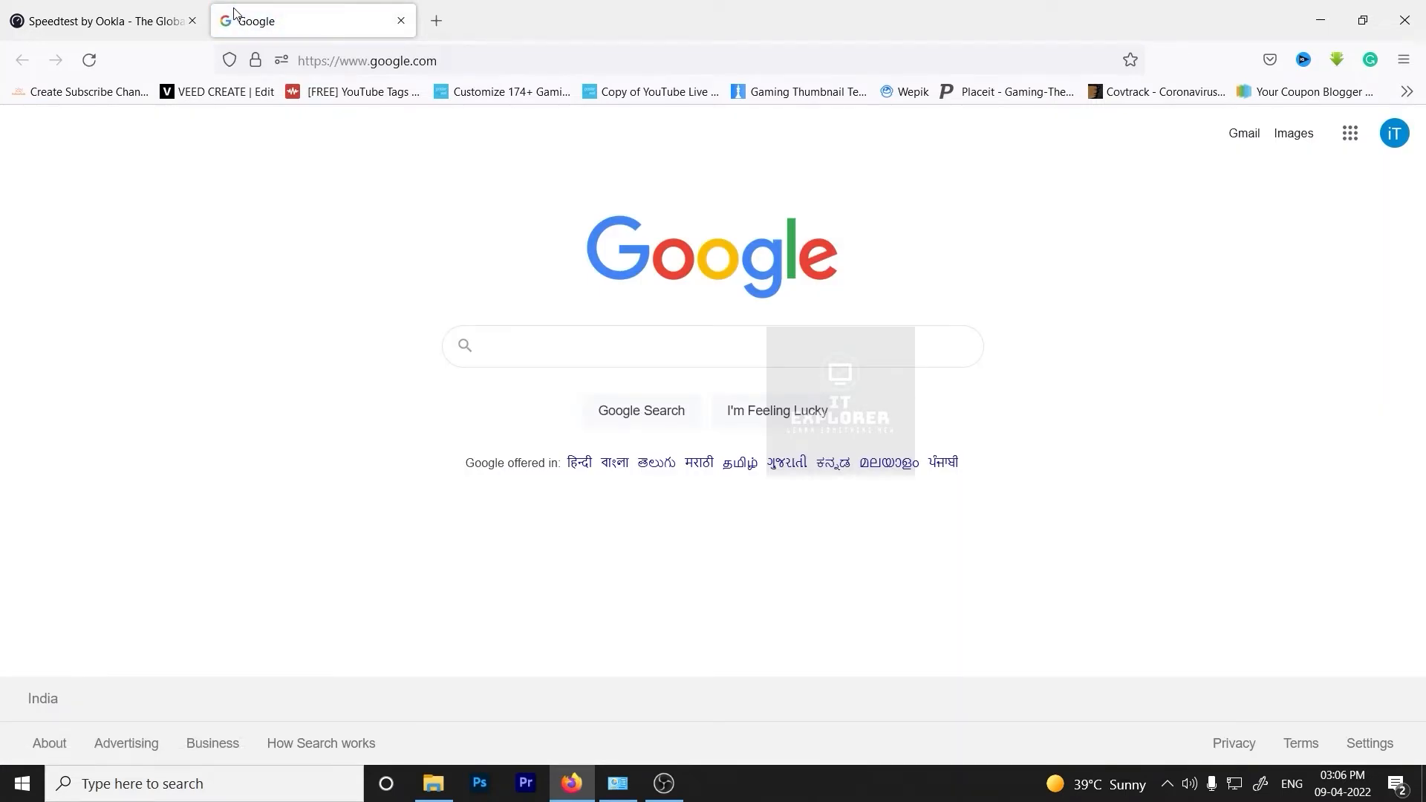
text(bitrate)
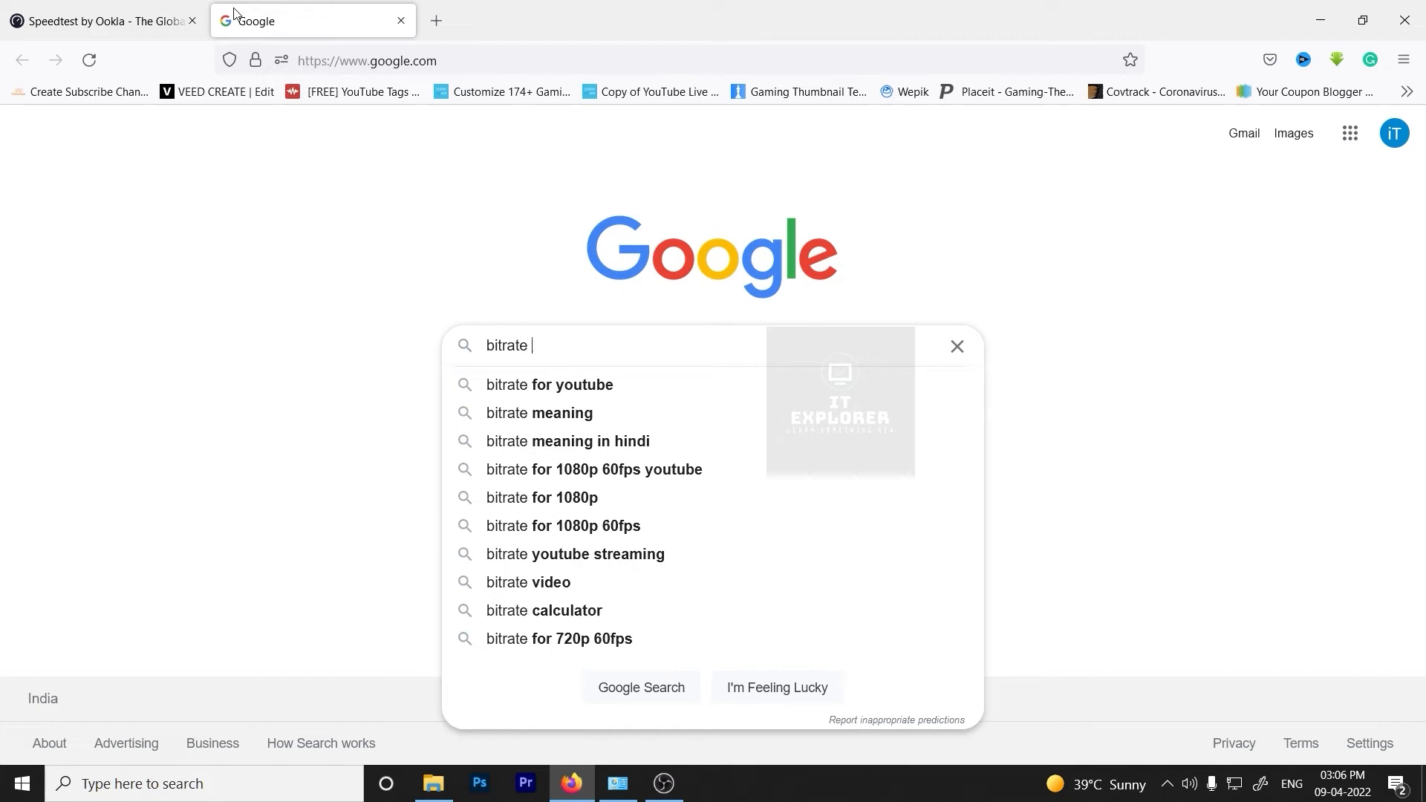
key(Down)
key(Return)
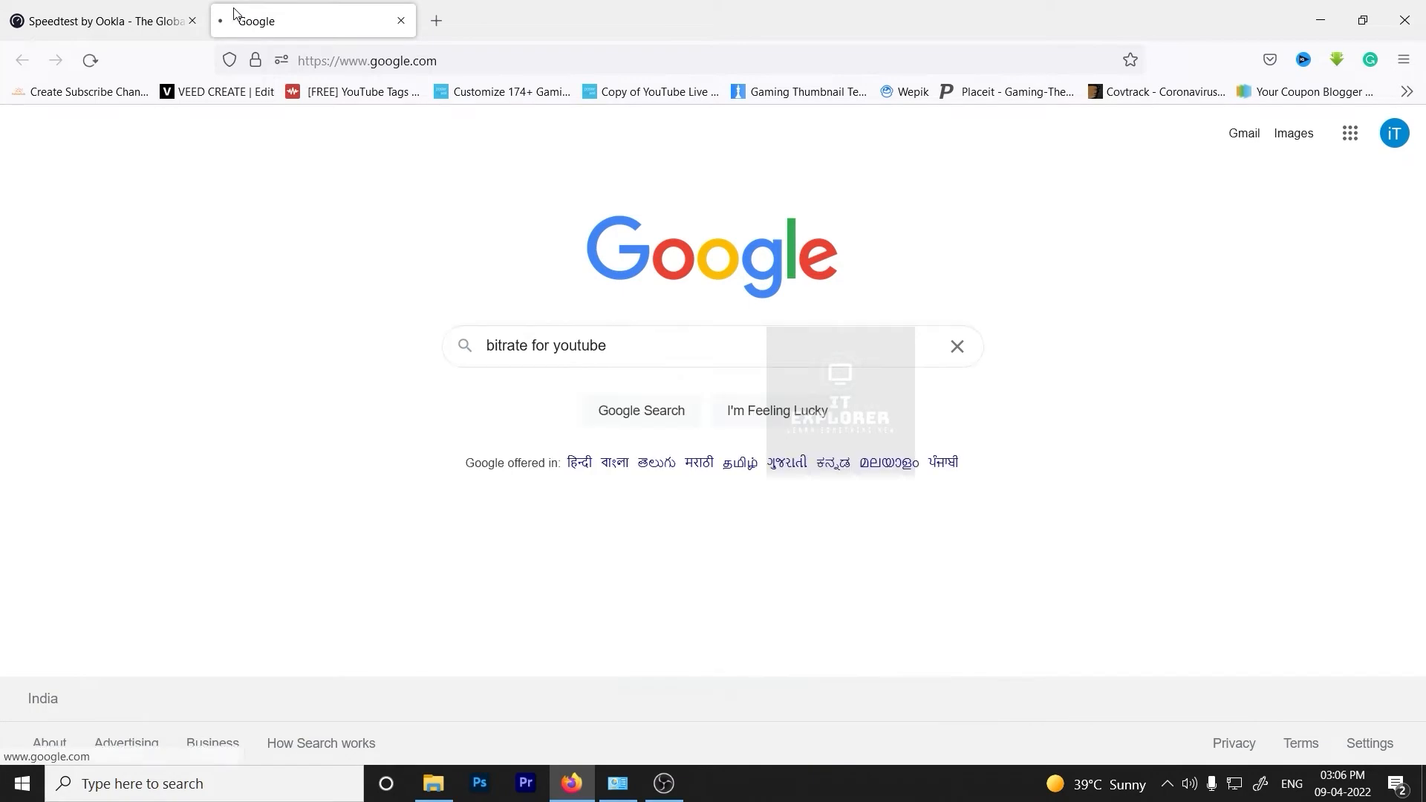
Step: Open the YouTube Help article on recommended upload encoding settings in a new tab and expand its Bitrate section
scroll(386, 265, down, 1)
scroll(386, 265, down, 1)
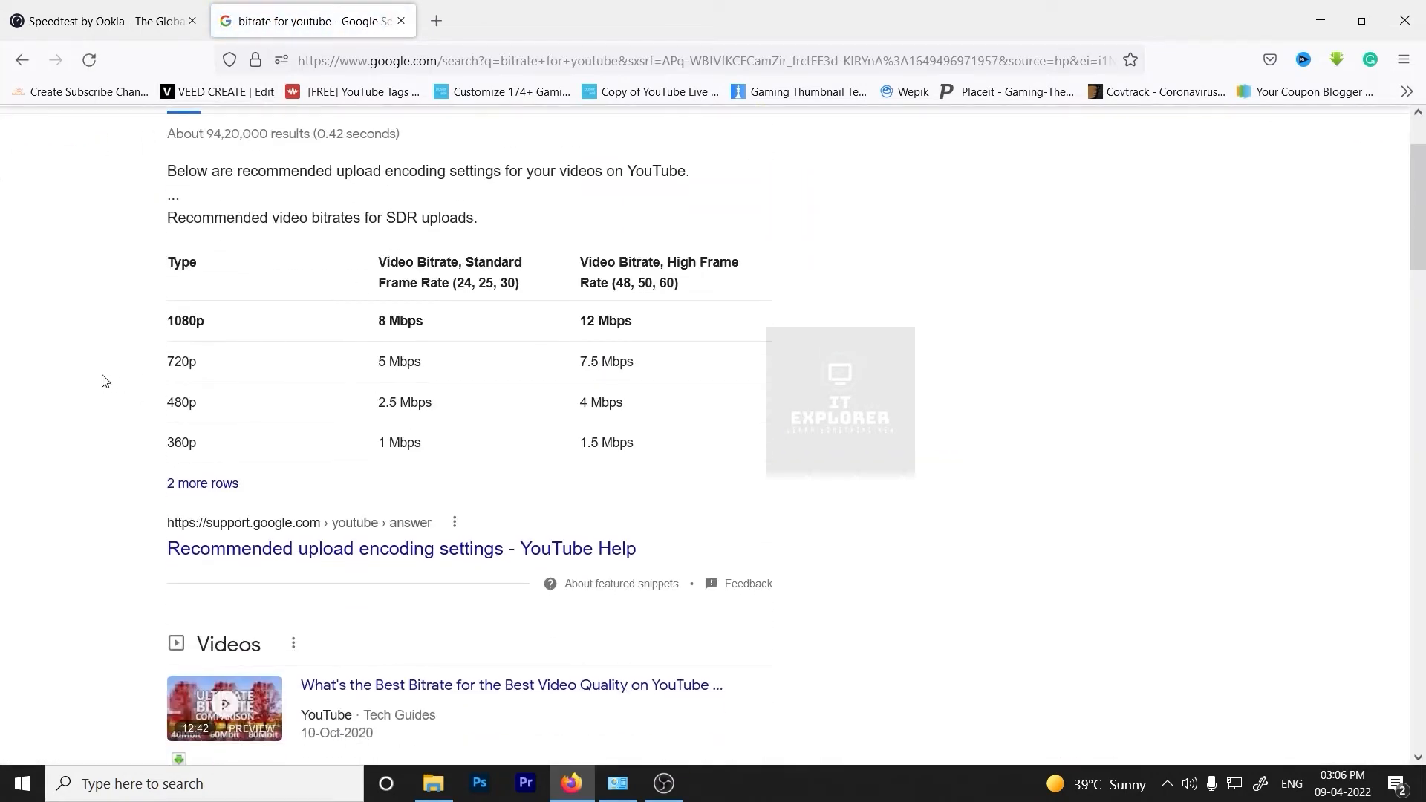
right_click(380, 548)
click(462, 269)
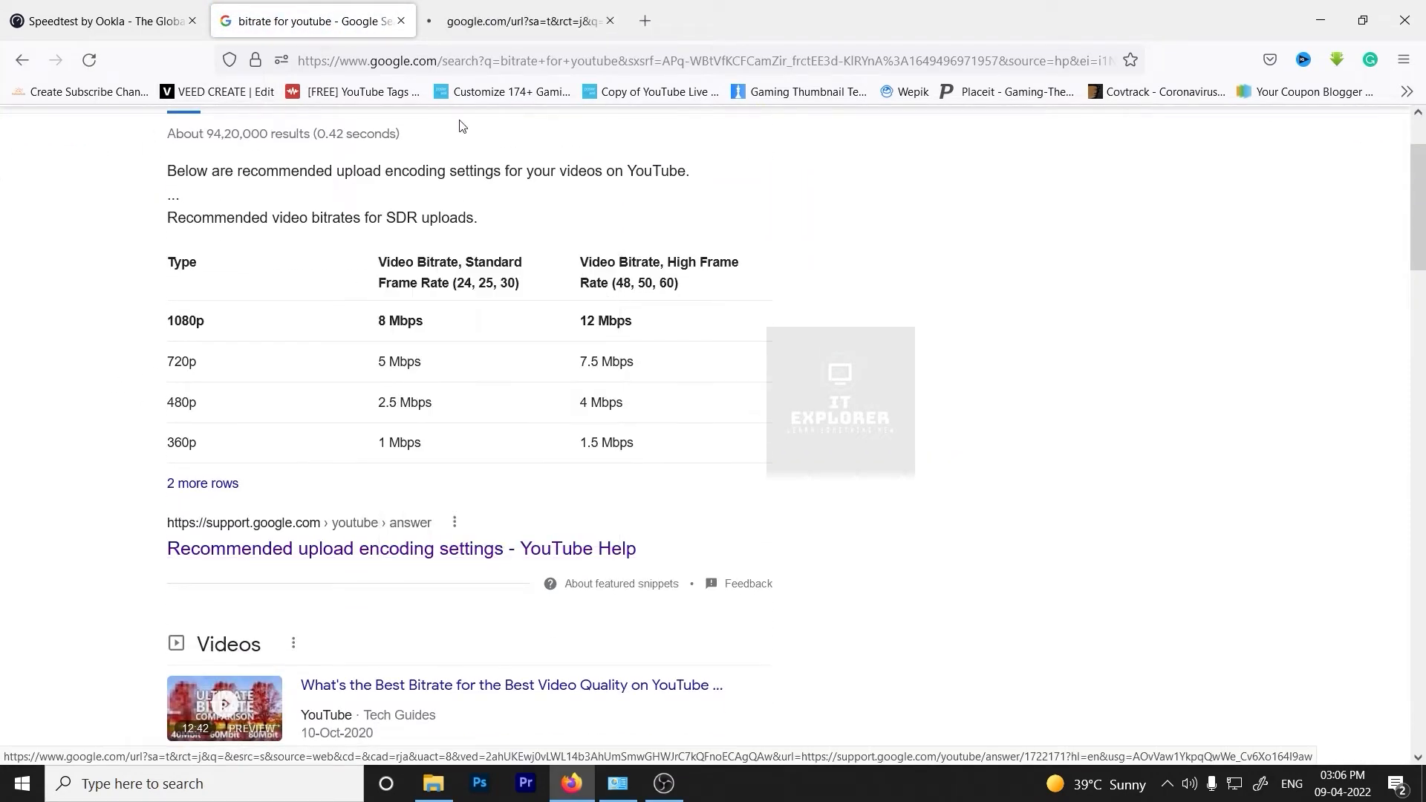
click(513, 21)
scroll(546, 364, down, 4)
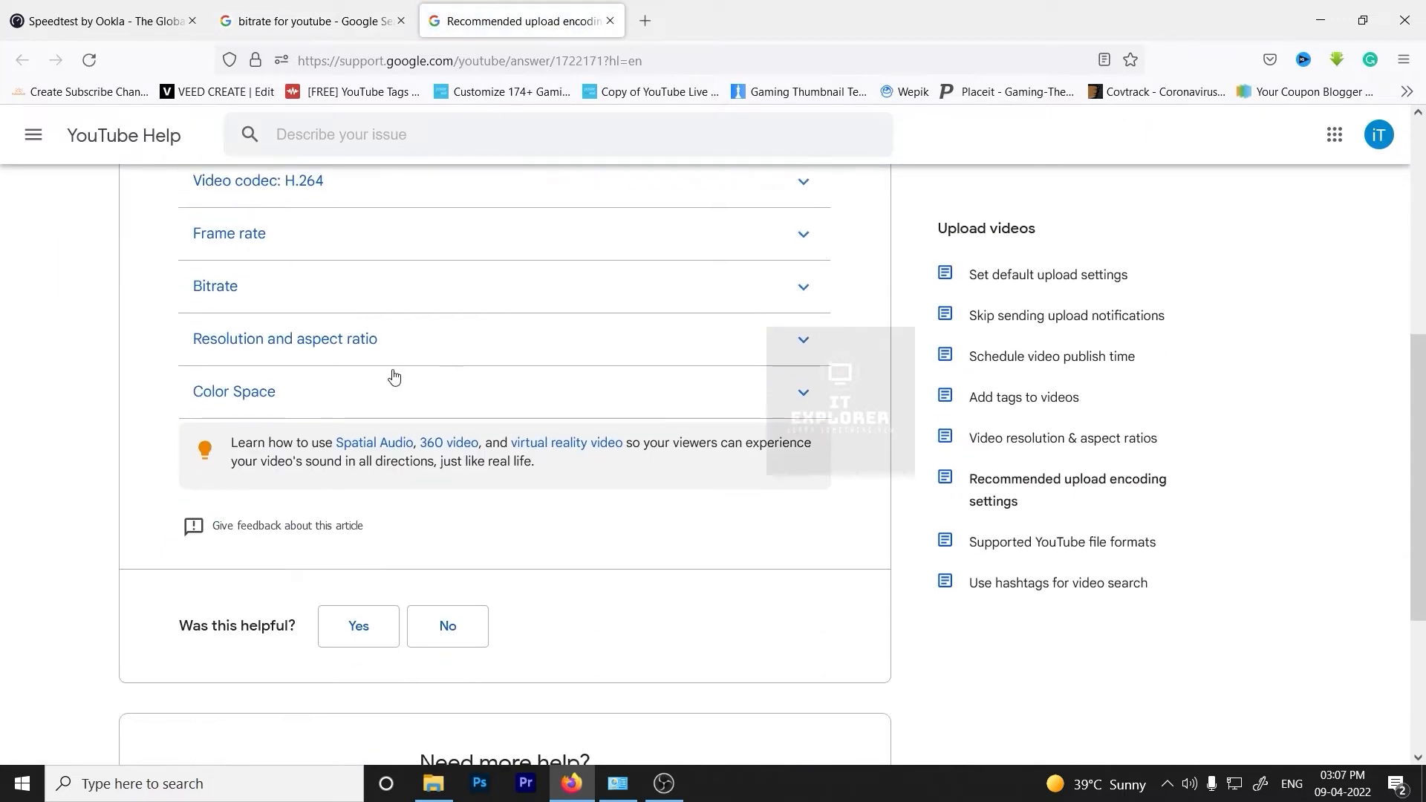
click(275, 294)
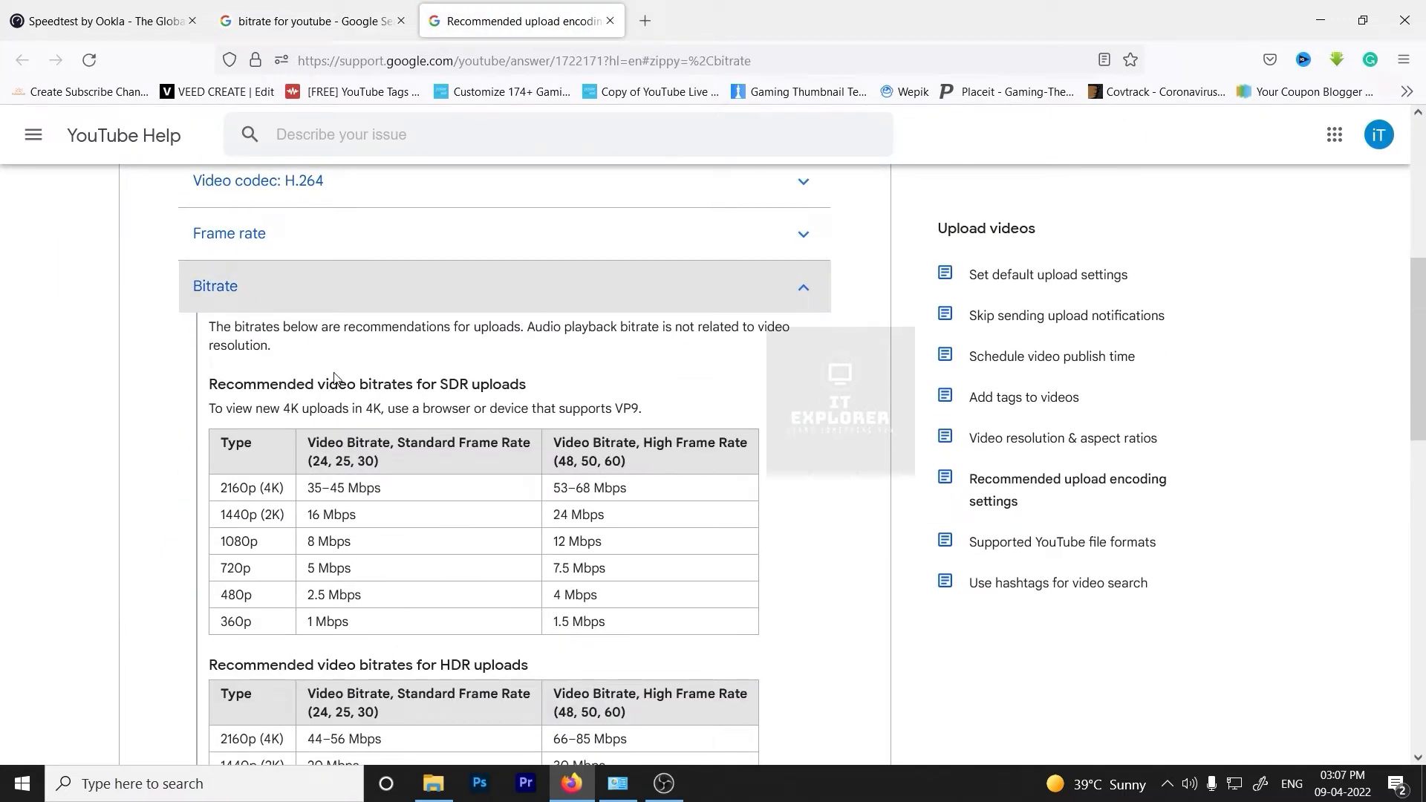
Step: Examine the recommended video bitrates for SDR and HDR uploads, including the standard frame rates and the 720p bitrate
scroll(334, 377, down, 1)
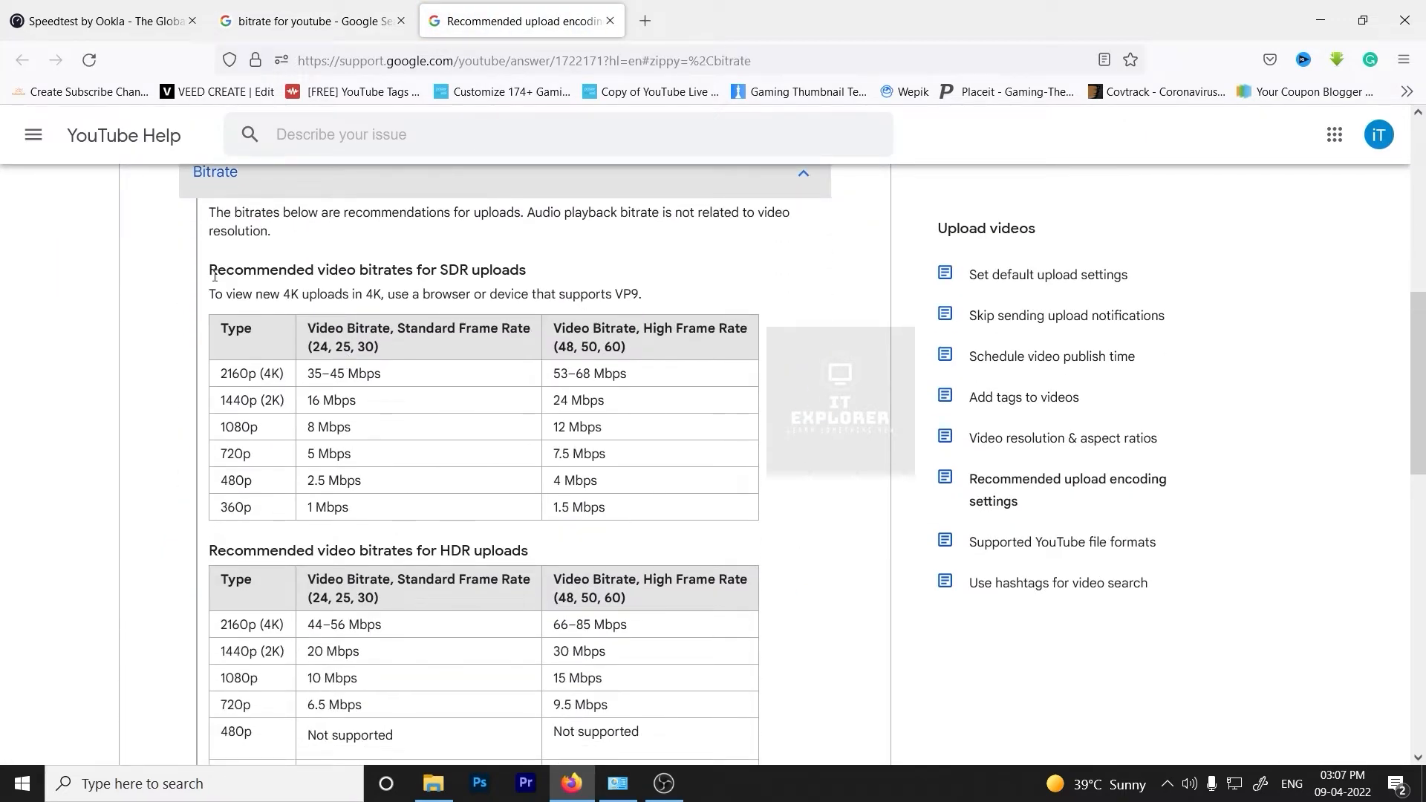
drag(418, 270, 545, 274)
click(540, 290)
drag(441, 556, 528, 545)
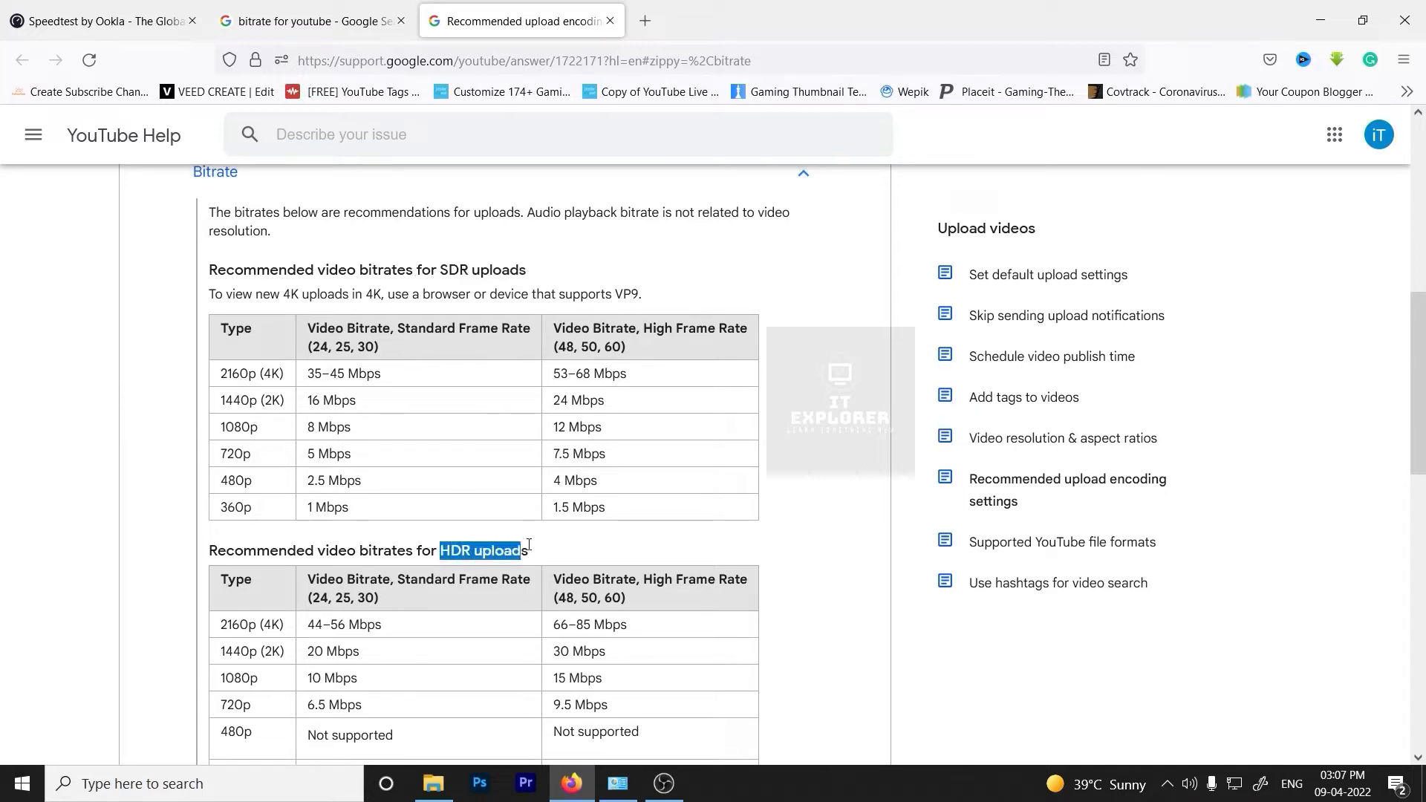
click(530, 546)
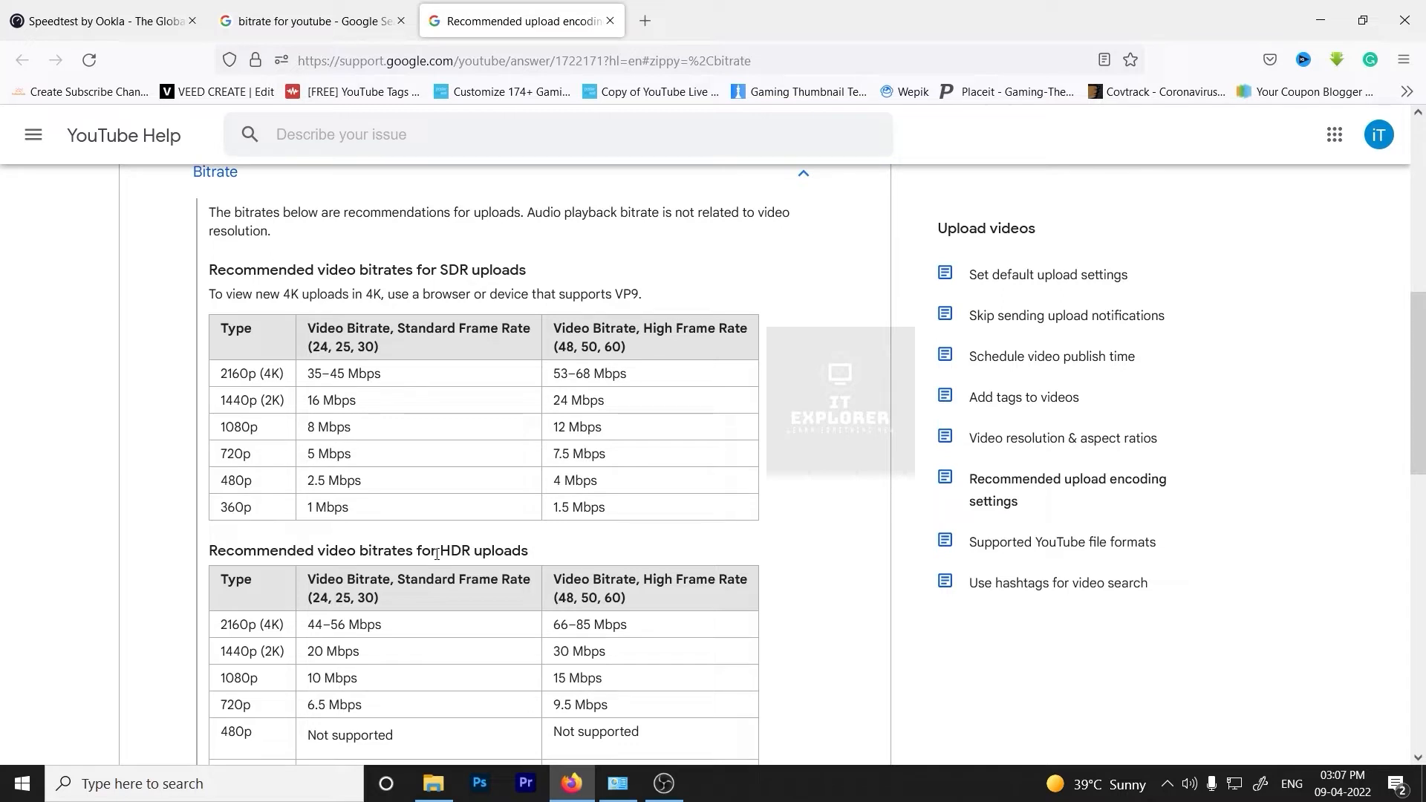
scroll(553, 393, down, 2)
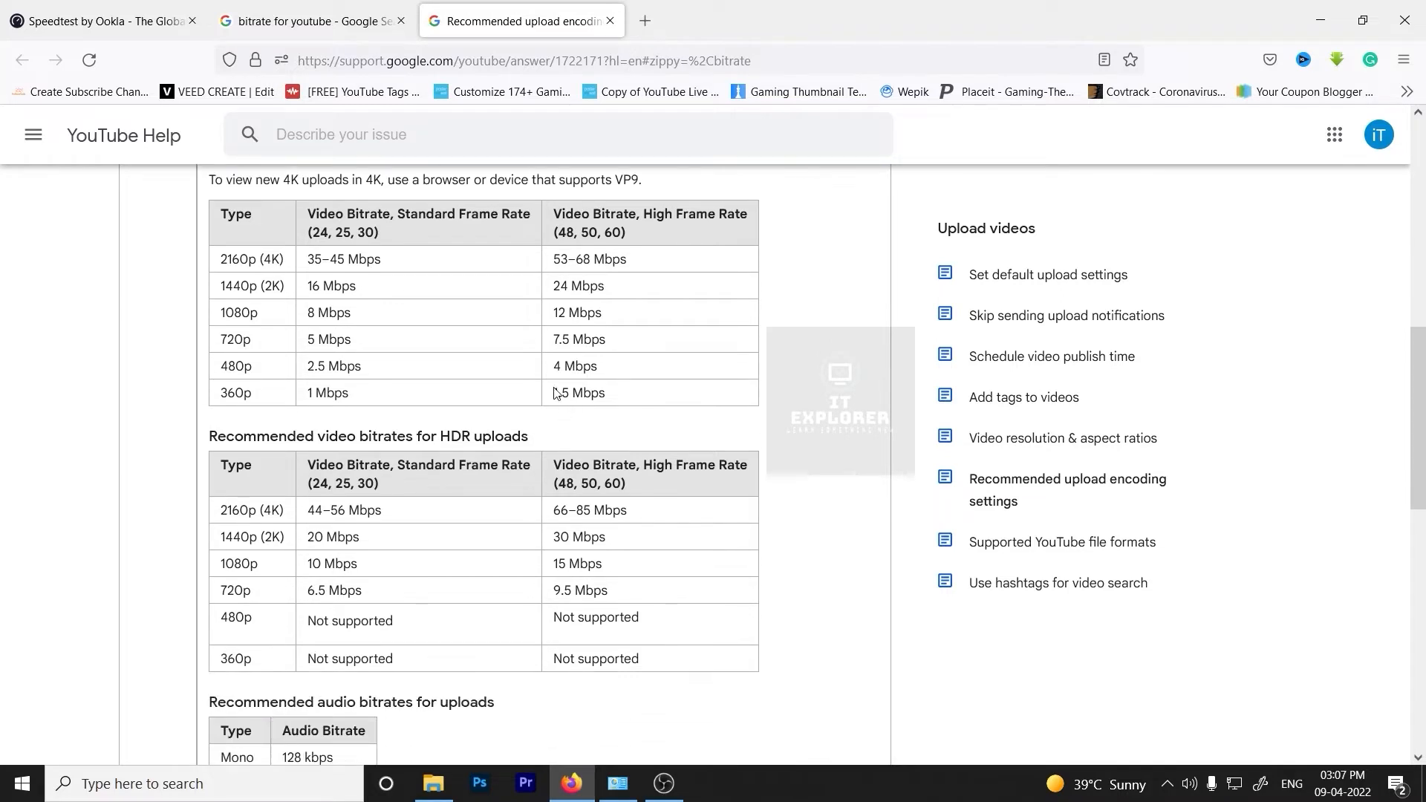
double_click(318, 232)
double_click(343, 233)
double_click(367, 233)
scroll(479, 211, up, 2)
scroll(448, 353, down, 3)
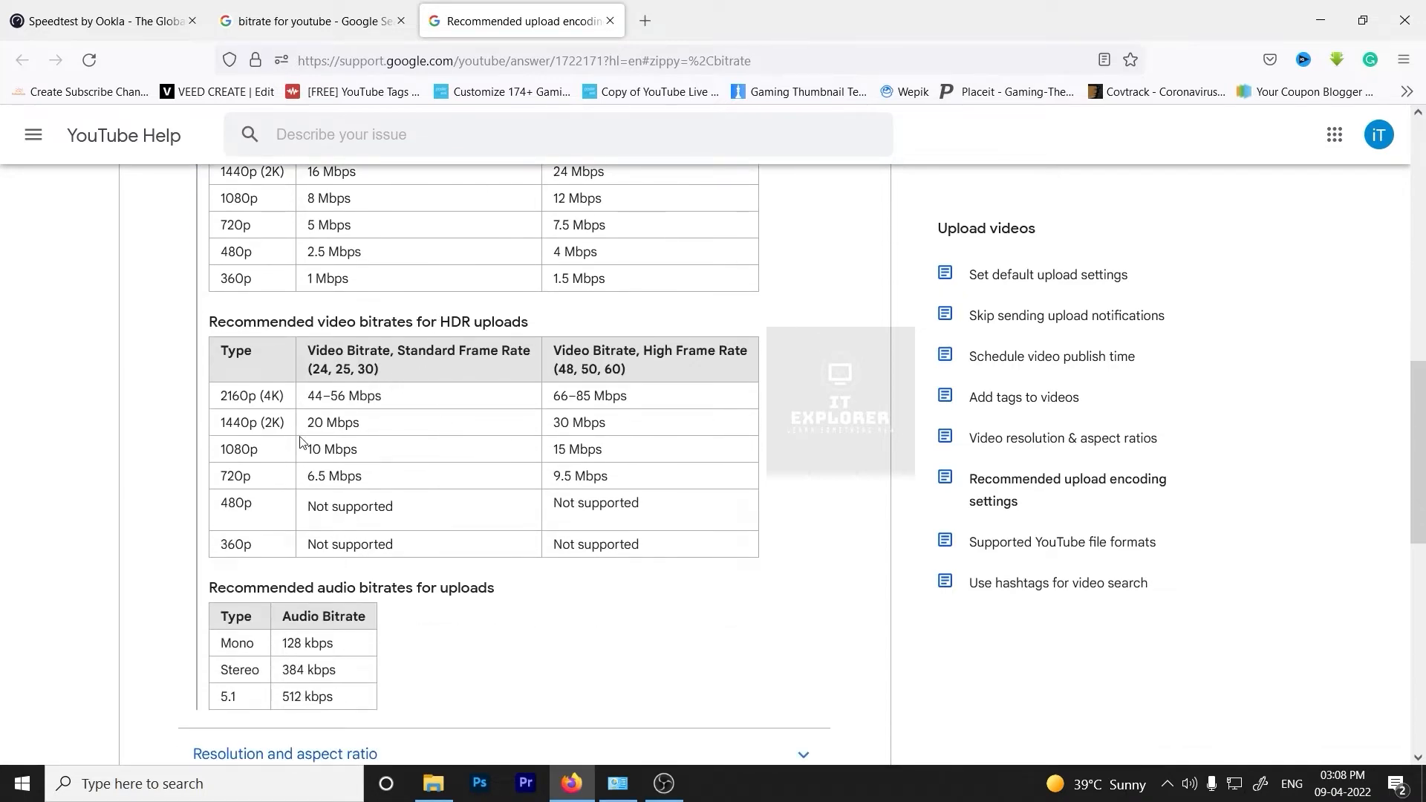
scroll(438, 553, up, 3)
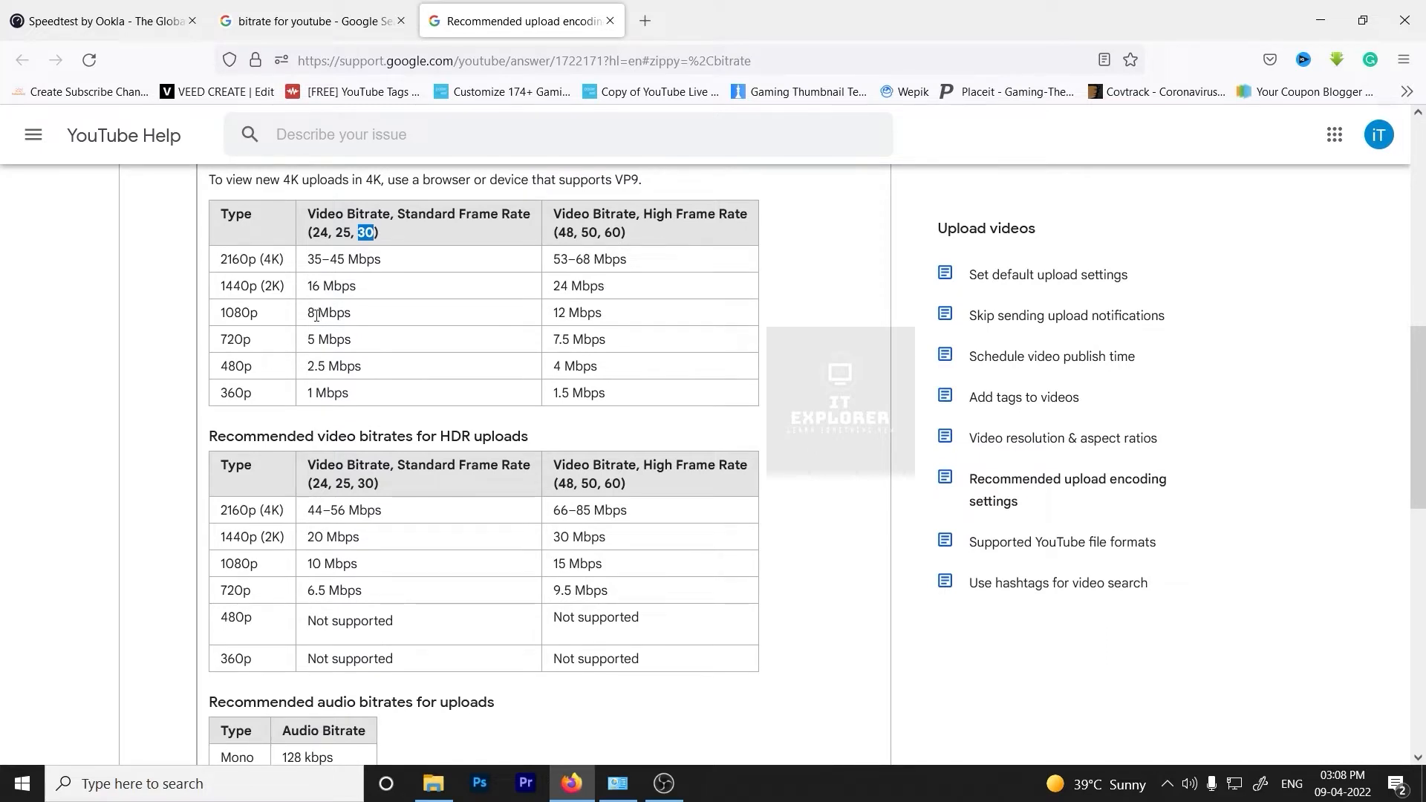
drag(306, 343, 359, 346)
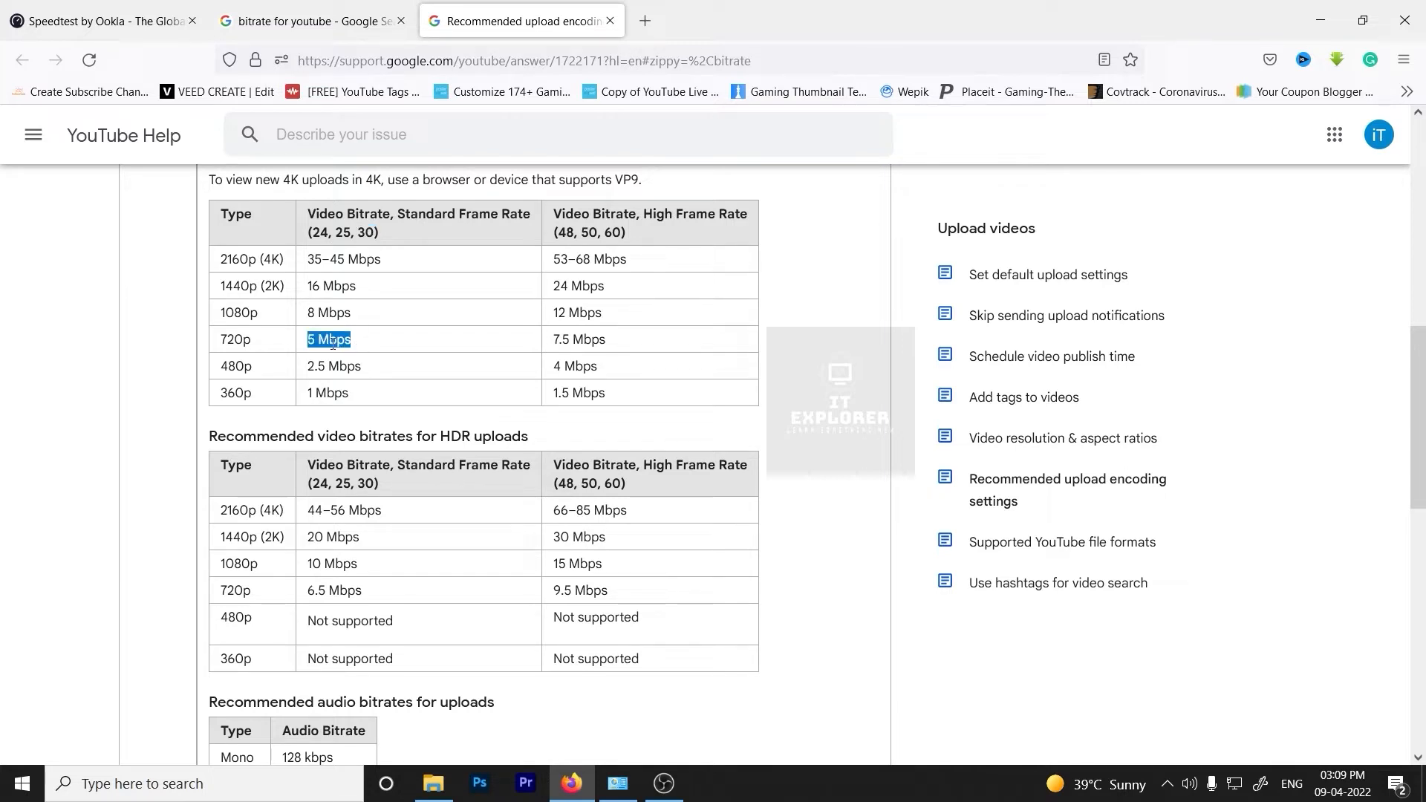
Step: Switch to OBS and check the 720 in the Rescale Output resolution for streaming
click(266, 348)
click(664, 783)
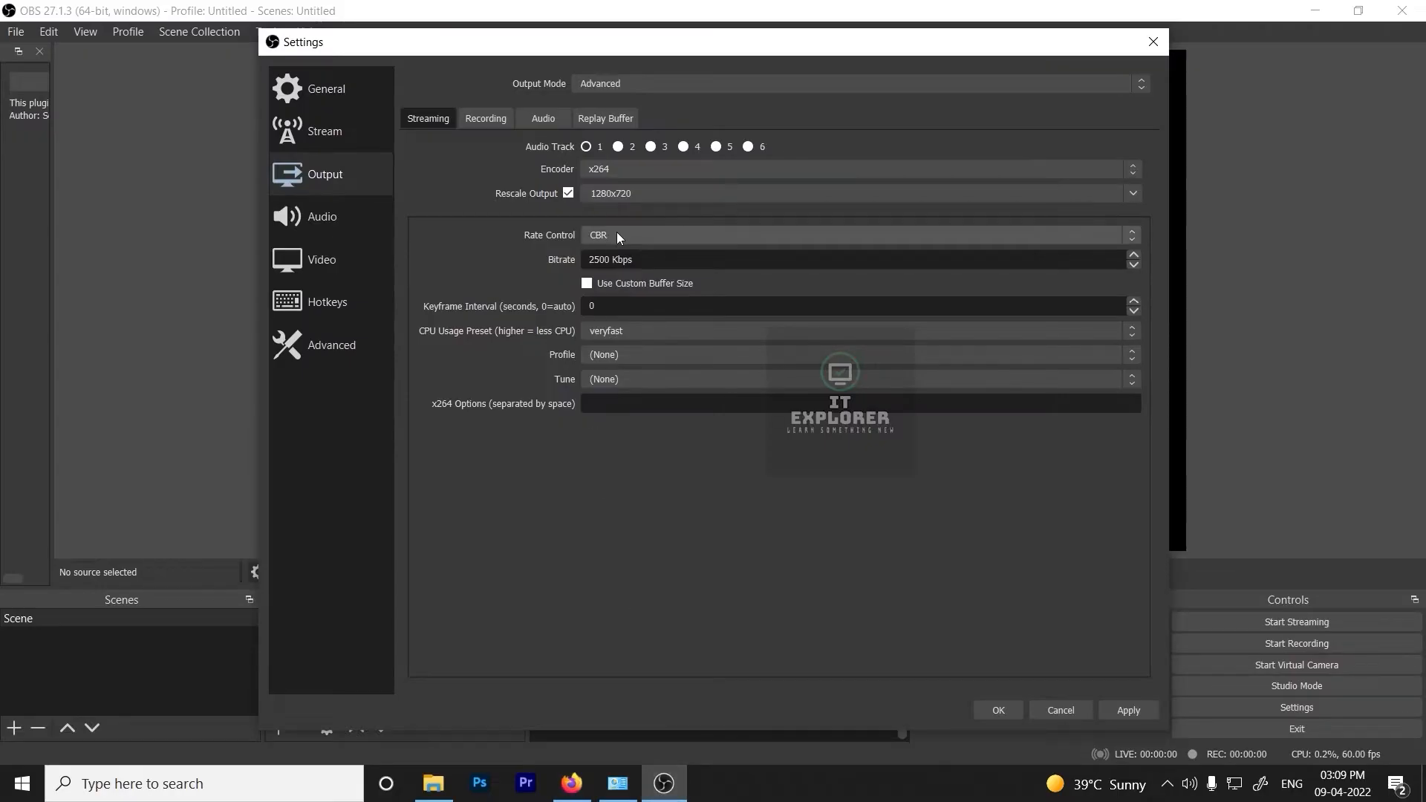
click(625, 193)
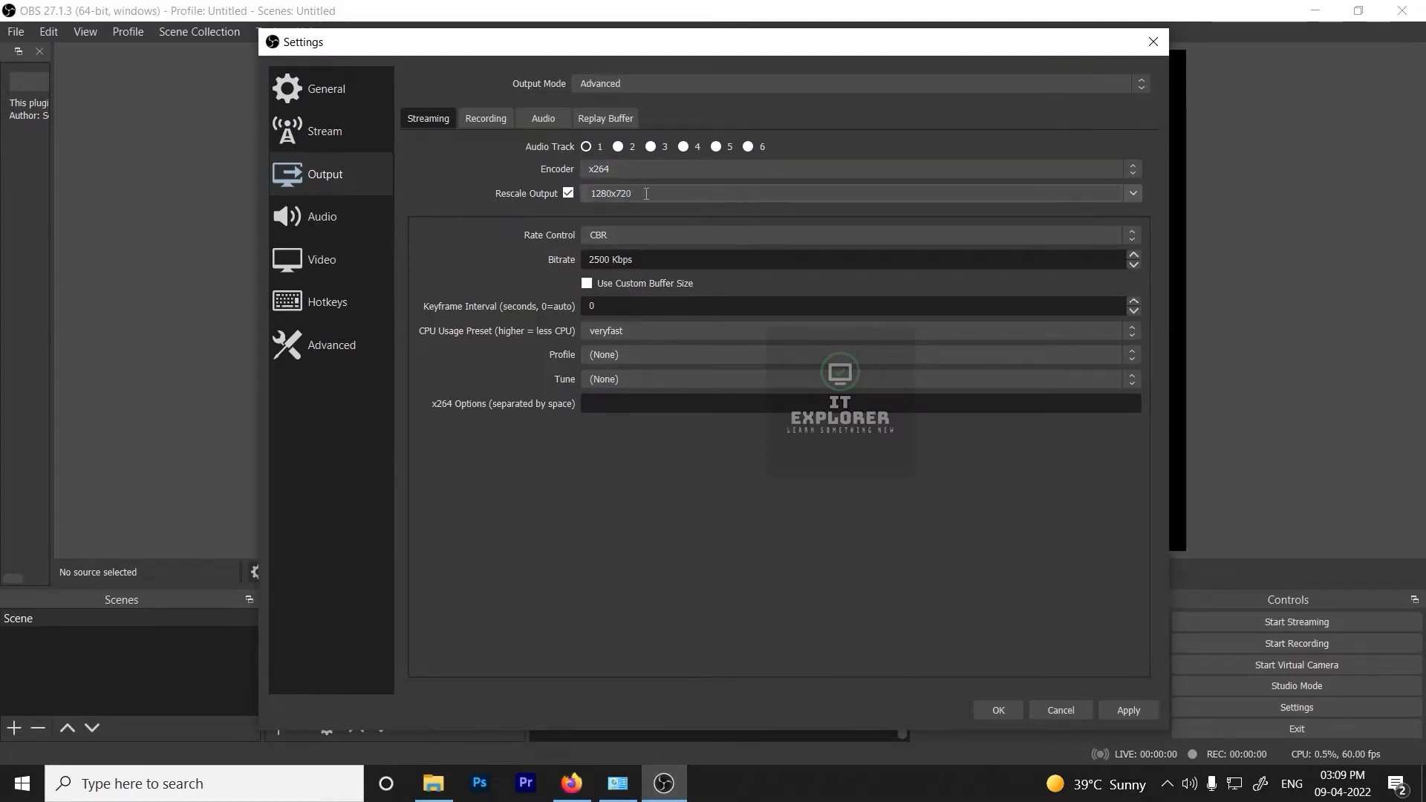
drag(647, 193, 615, 193)
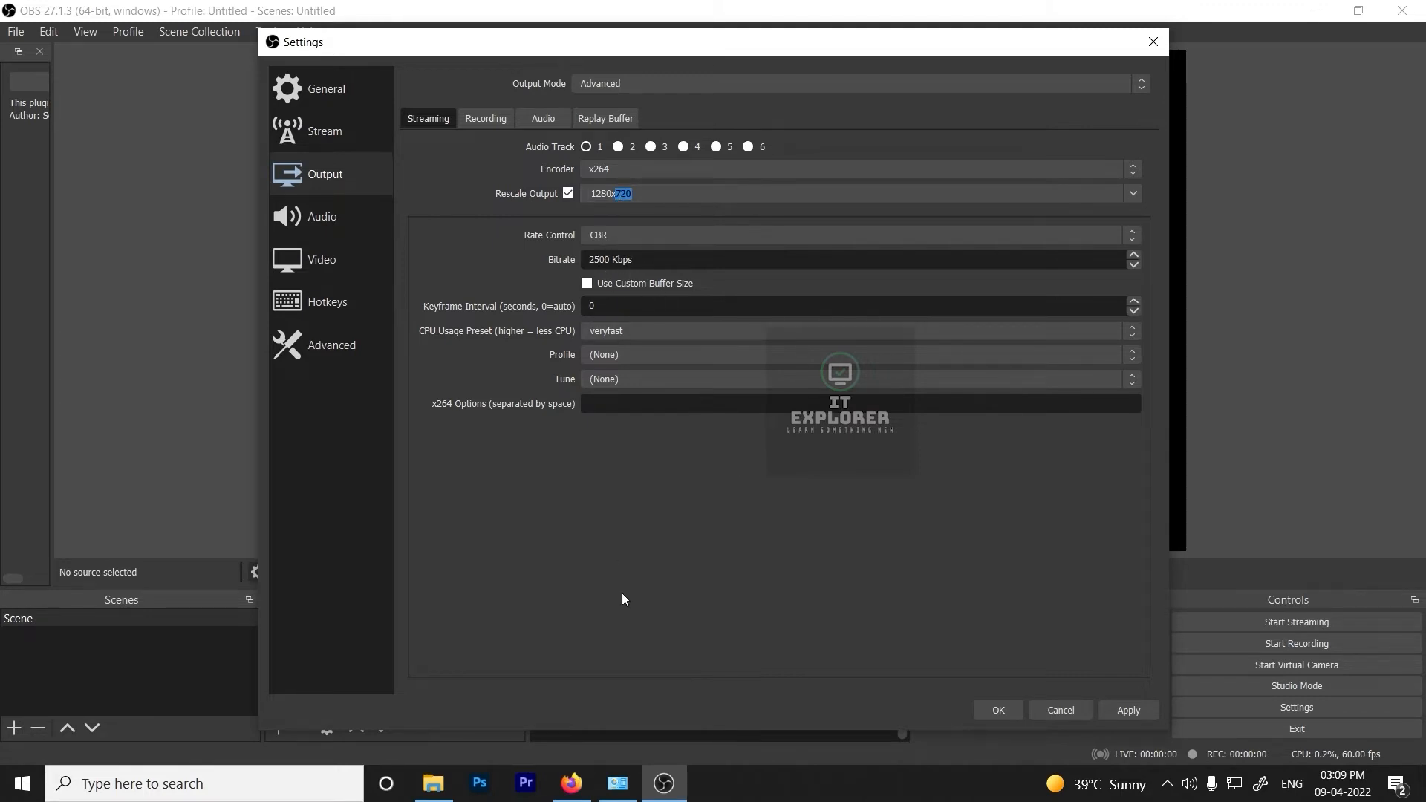
Step: Switch to Firefox and search Google for "live encoder settings" in the existing bitrate search tab
click(576, 784)
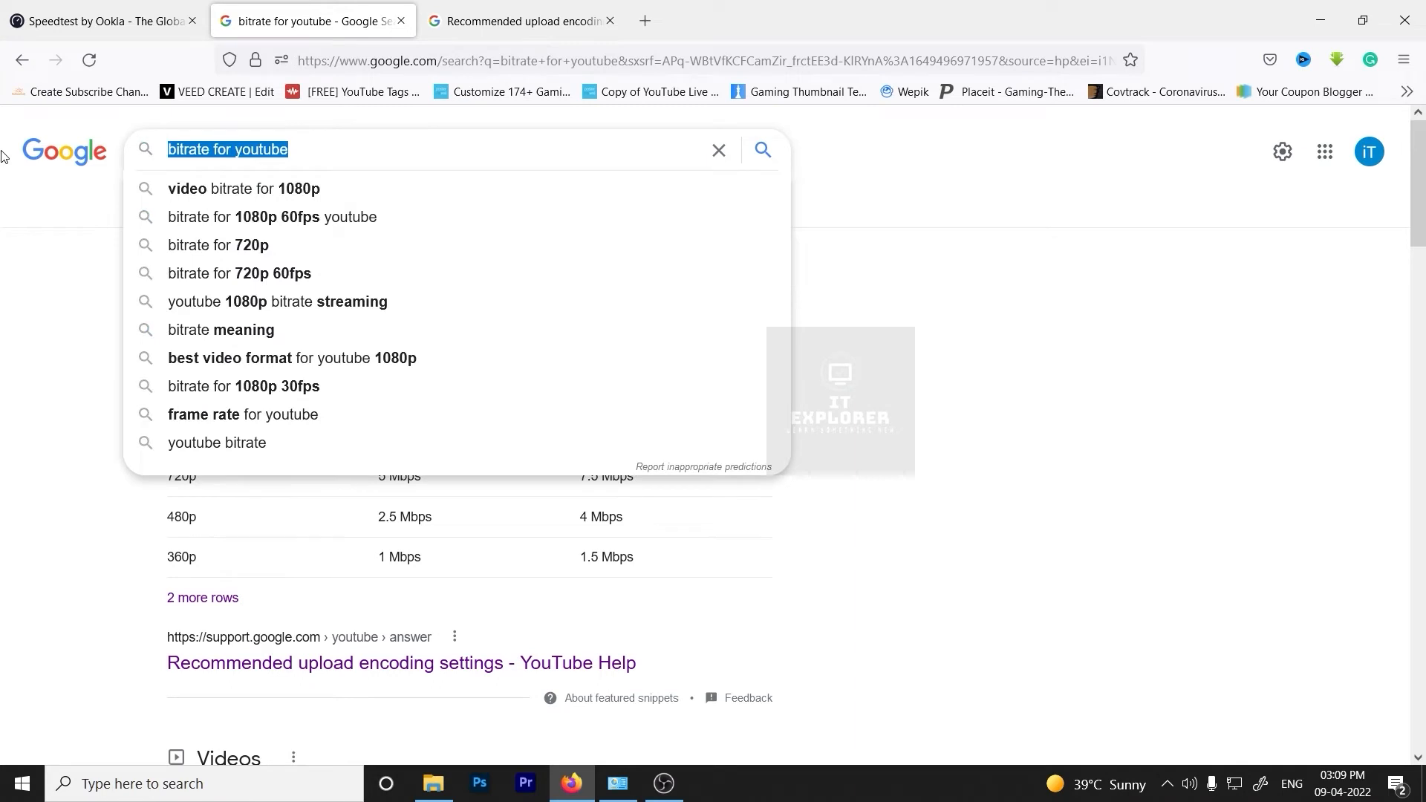
text(live enc)
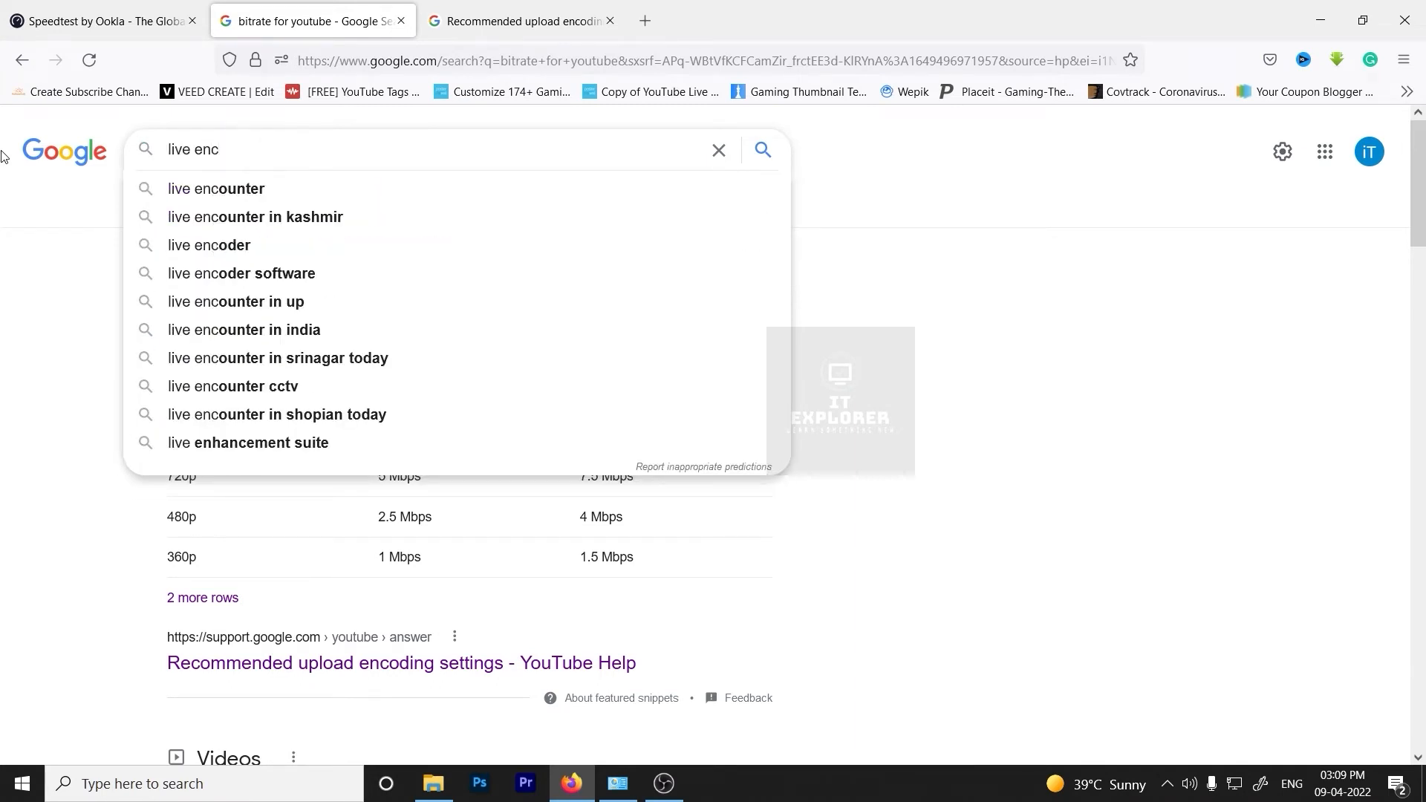
key(Down)
key(Down)
key(Down)
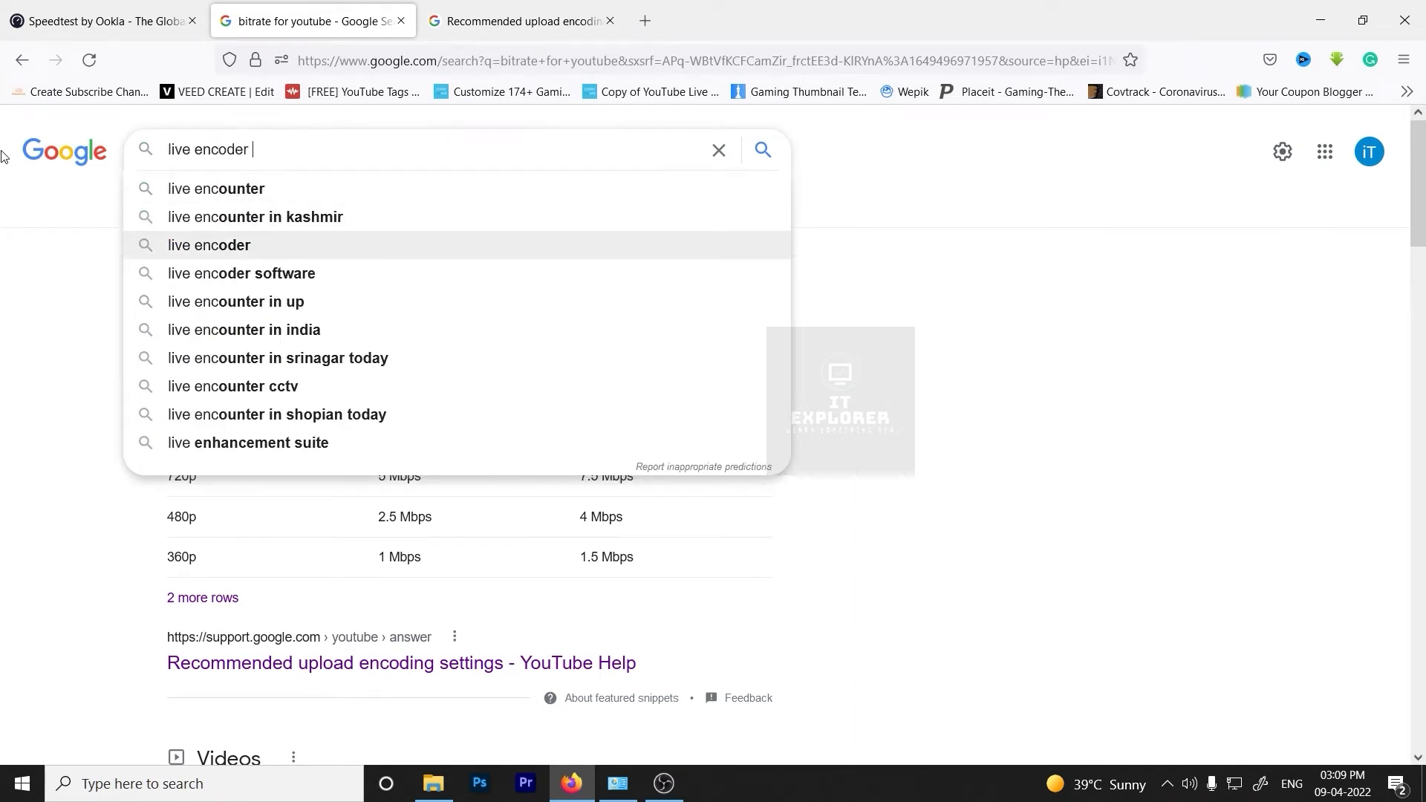
text(set)
key(Down)
key(Return)
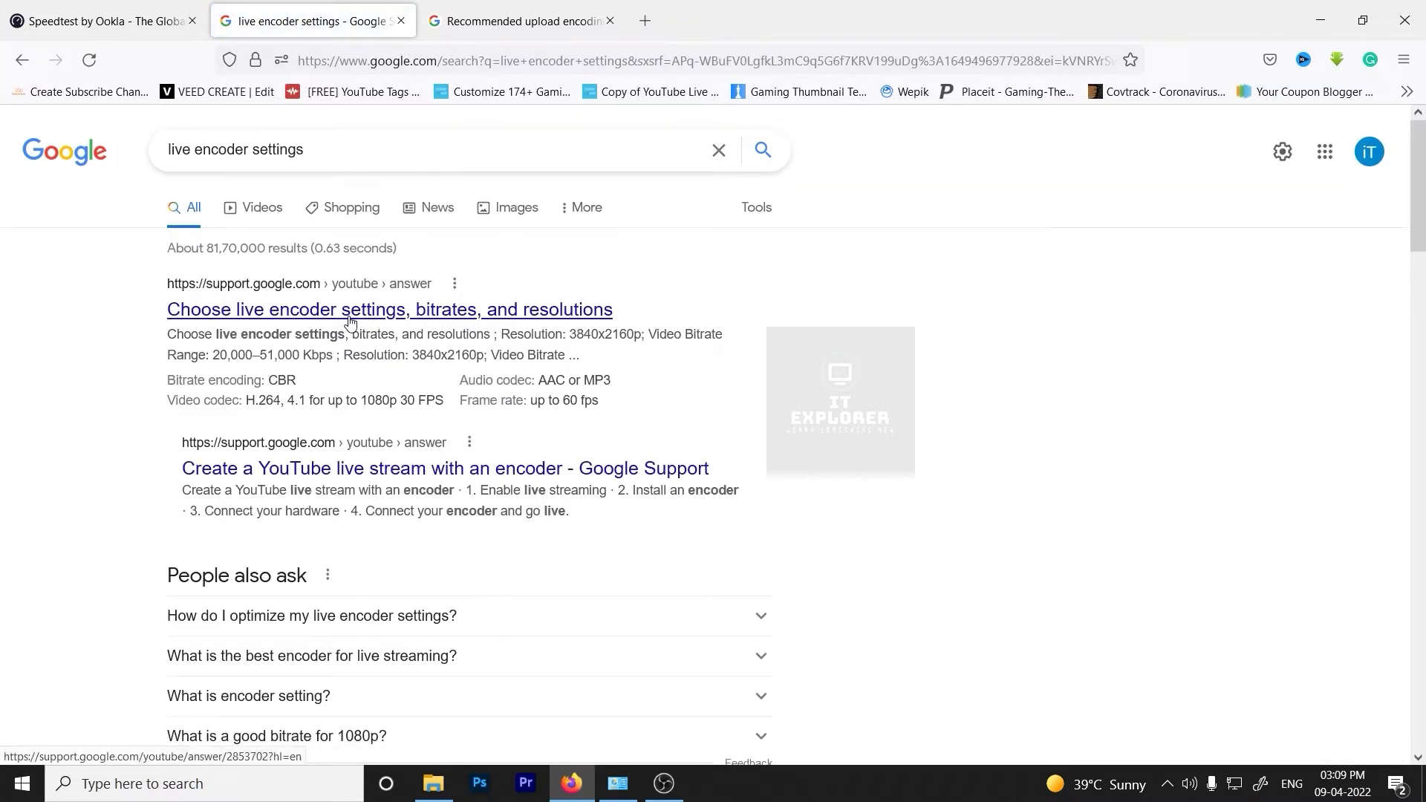
Step: Open the YouTube Help article "Choose live encoder settings, bitrates, and resolutions" and find its list of resolutions
click(349, 321)
scroll(353, 318, down, 4)
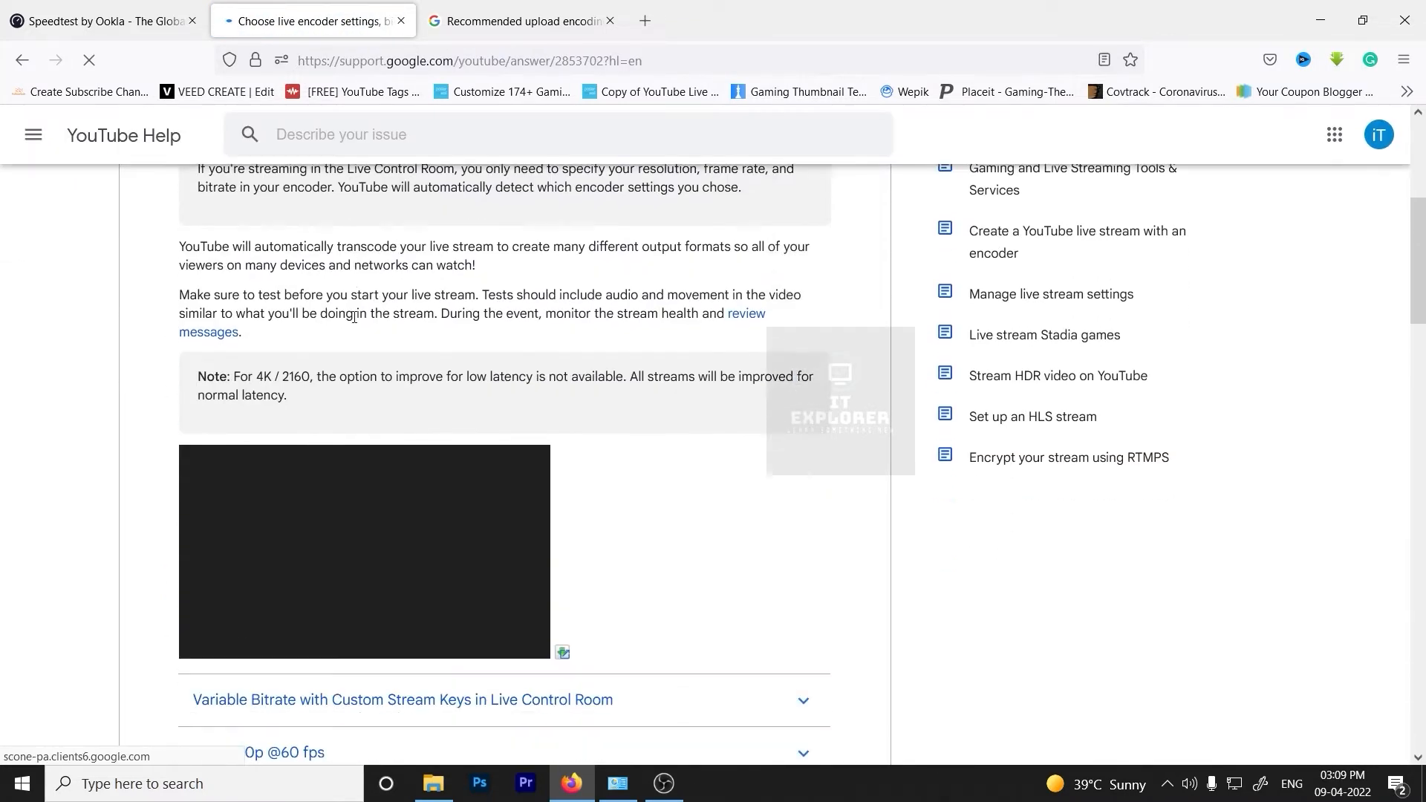
scroll(355, 319, down, 7)
scroll(443, 321, down, 3)
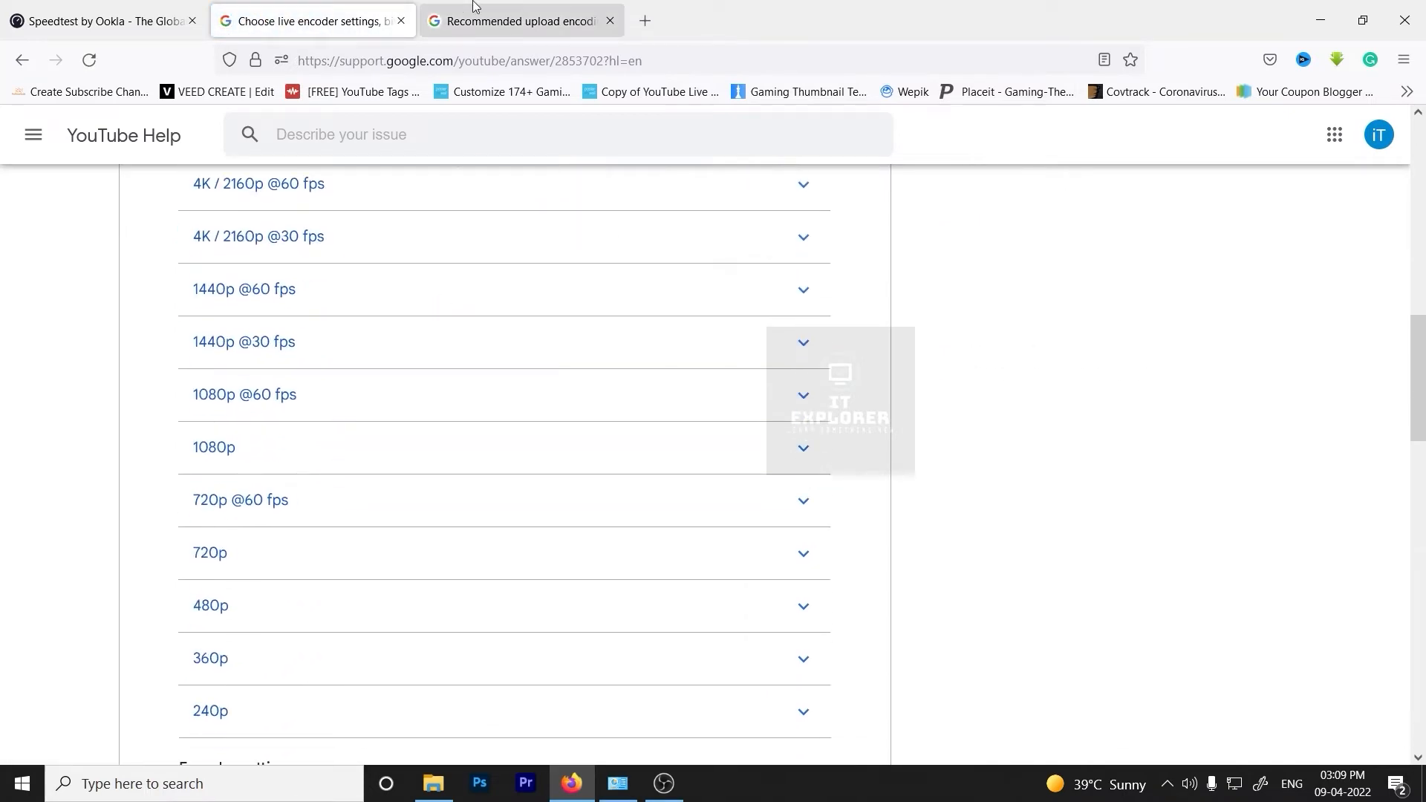
Step: Compare the 720p standard frame rate bitrate in the upload encoding article with the resolution list in the live encoder article
click(476, 8)
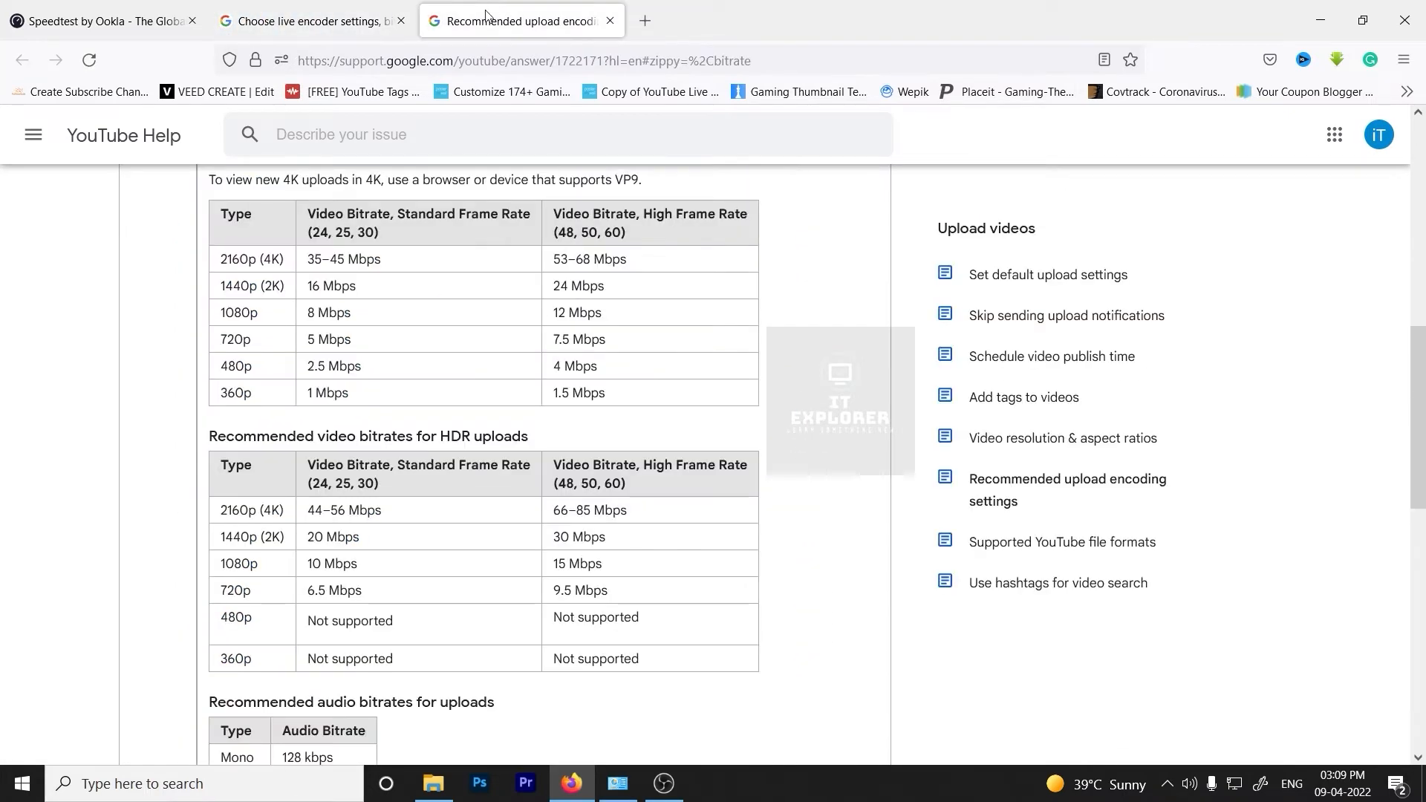
double_click(244, 346)
drag(362, 347, 305, 346)
click(308, 24)
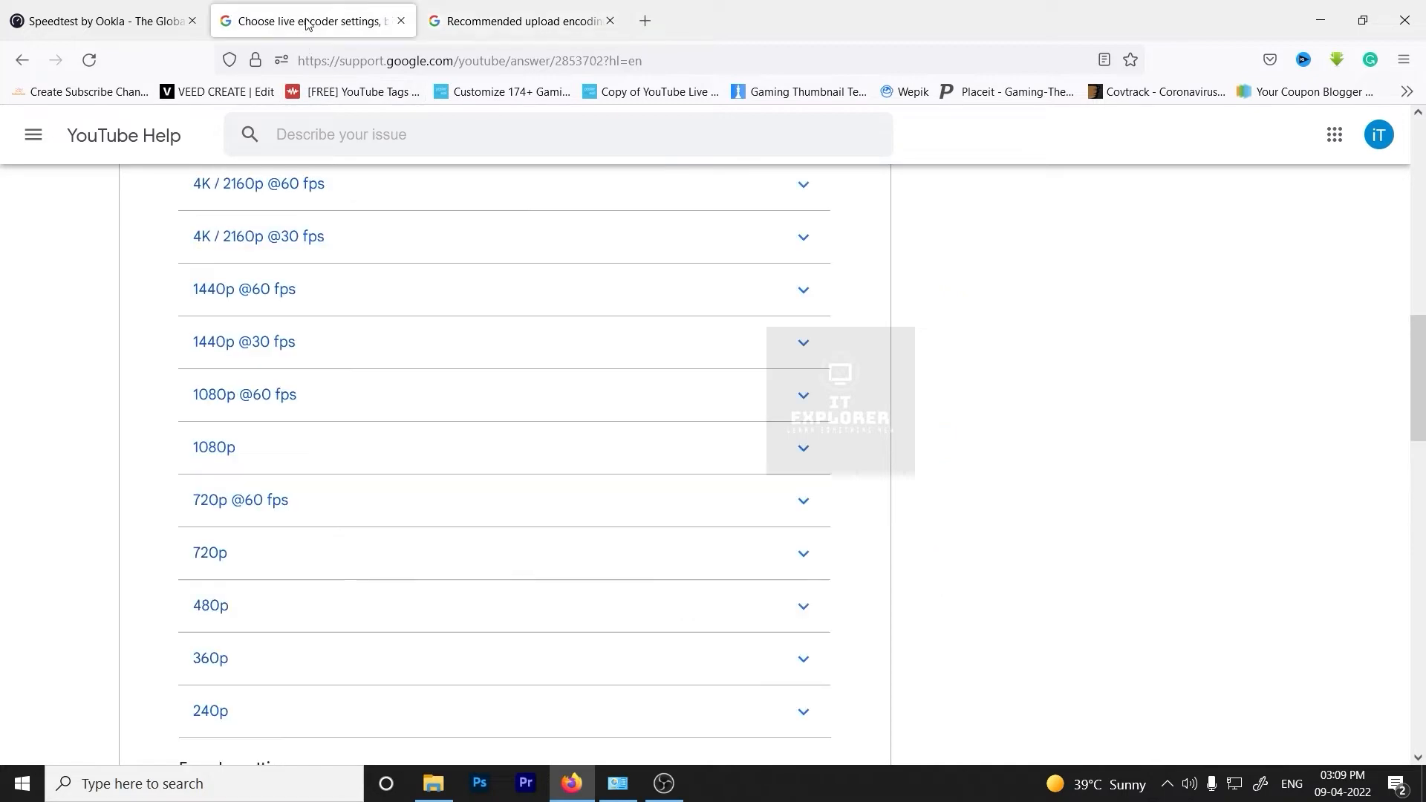
scroll(420, 503, down, 2)
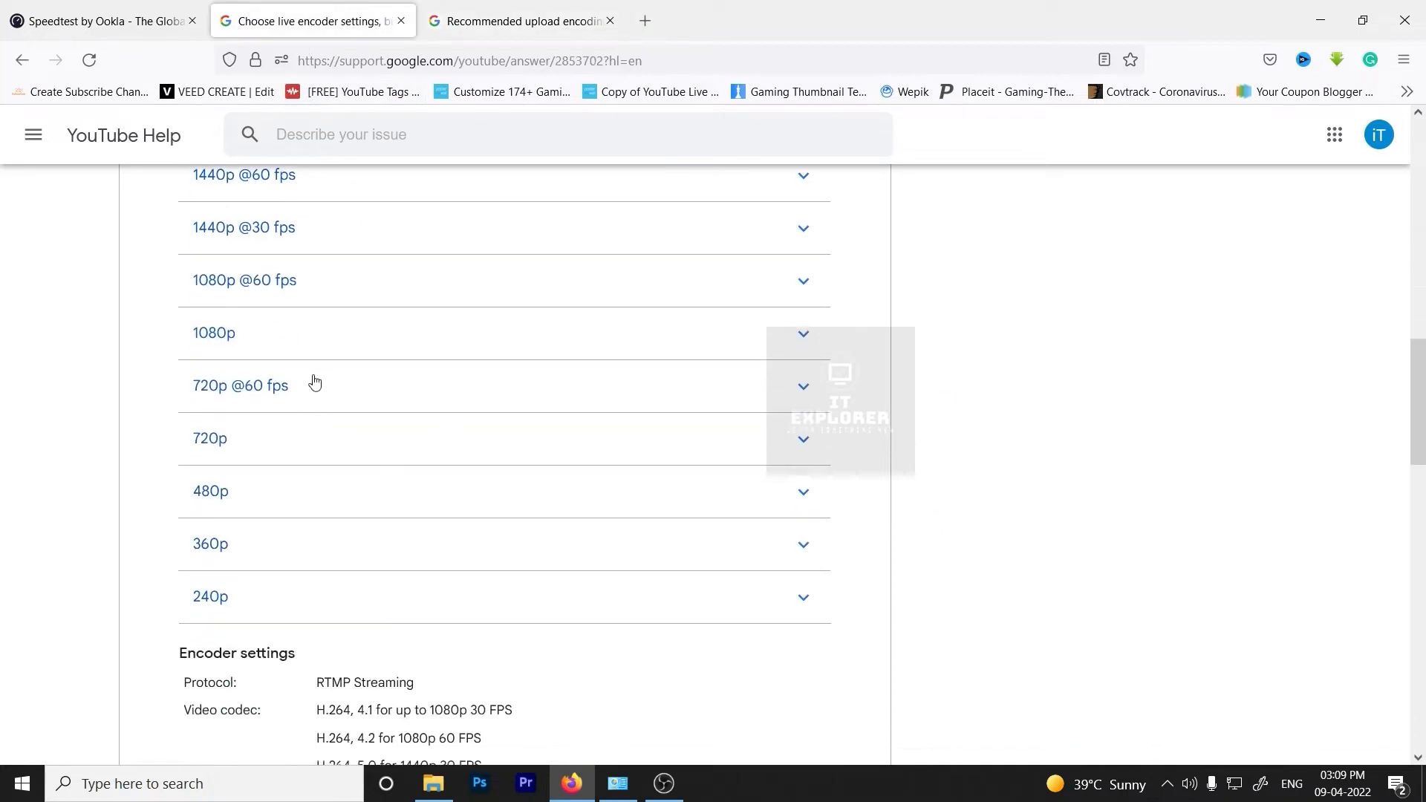
click(487, 36)
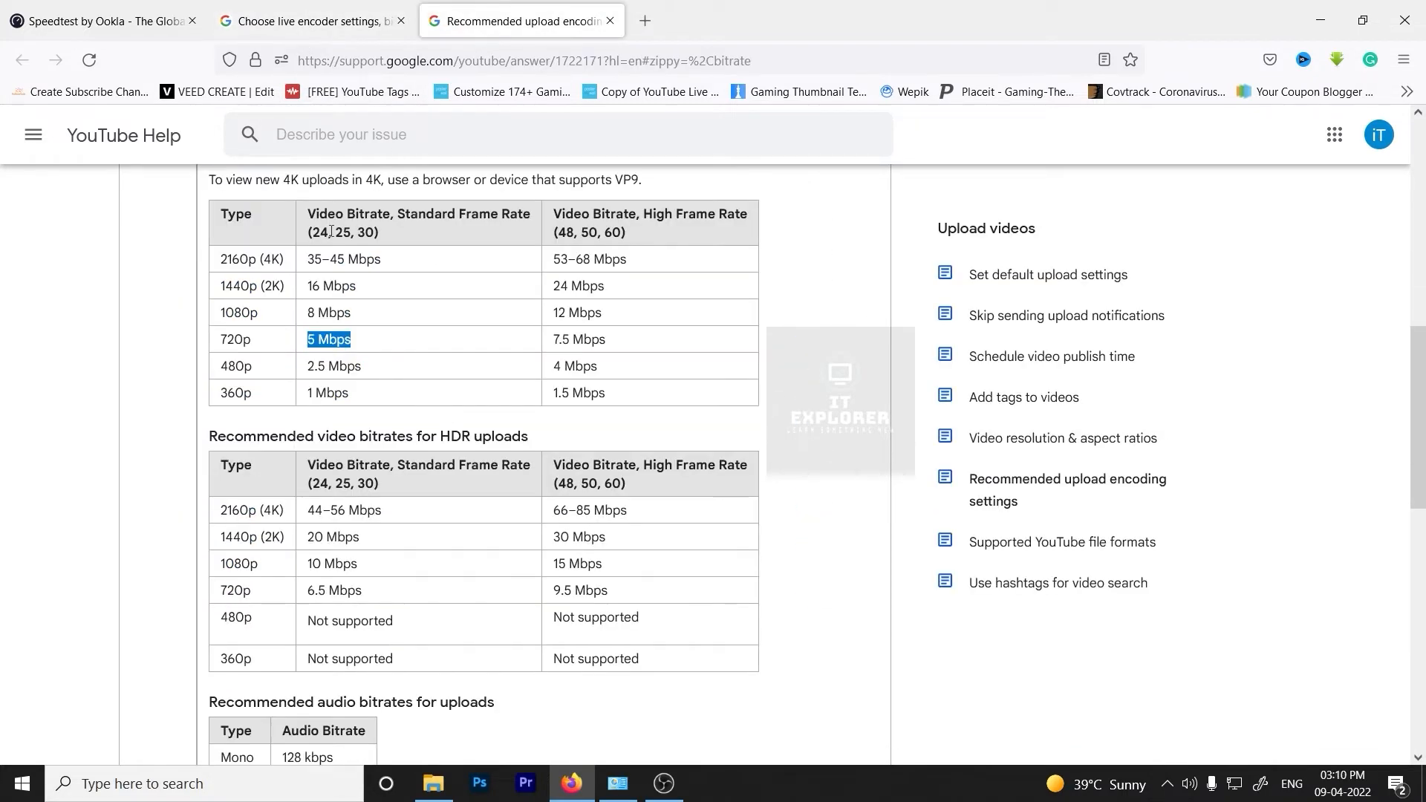
click(312, 29)
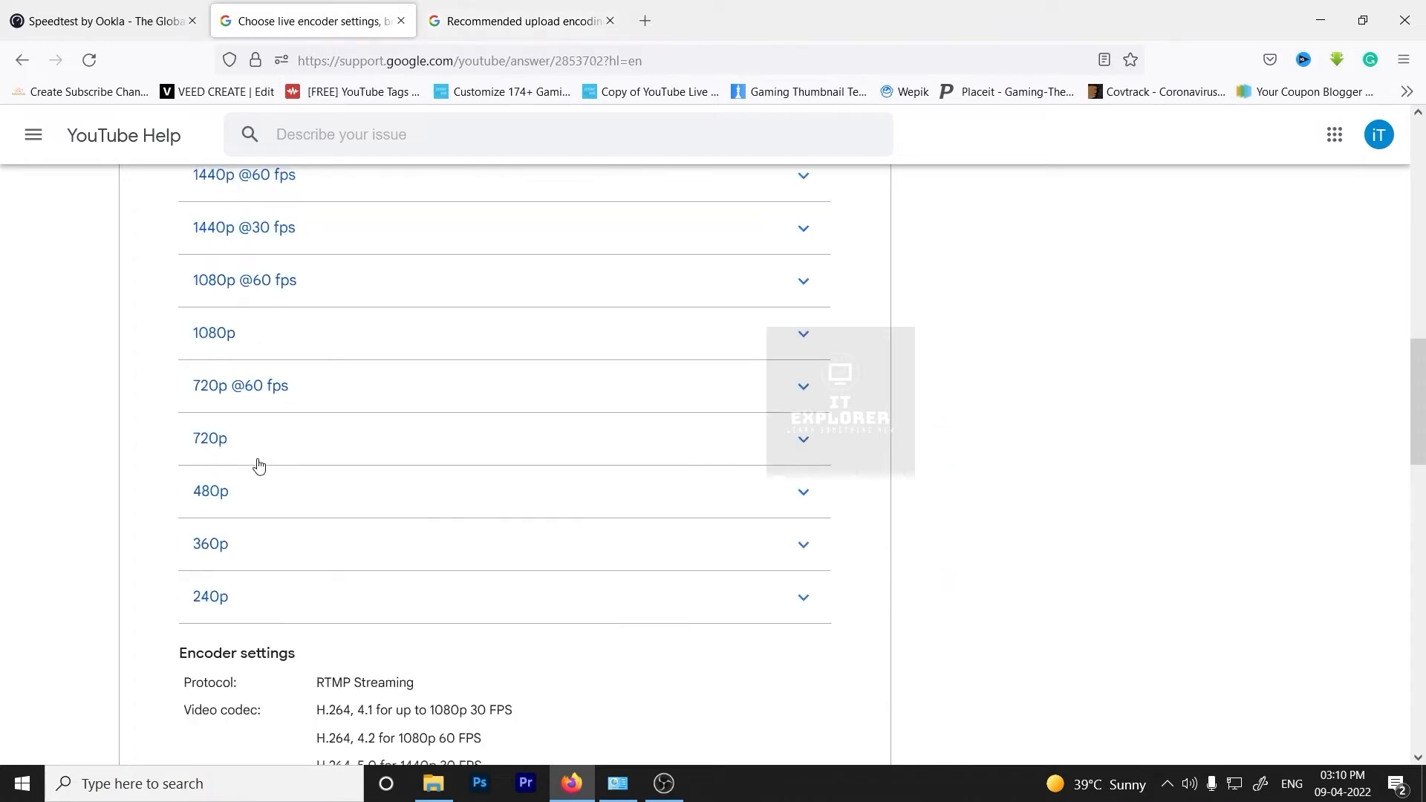
Step: Expand the 720p section of the live encoder article and examine its video bitrate range
click(262, 442)
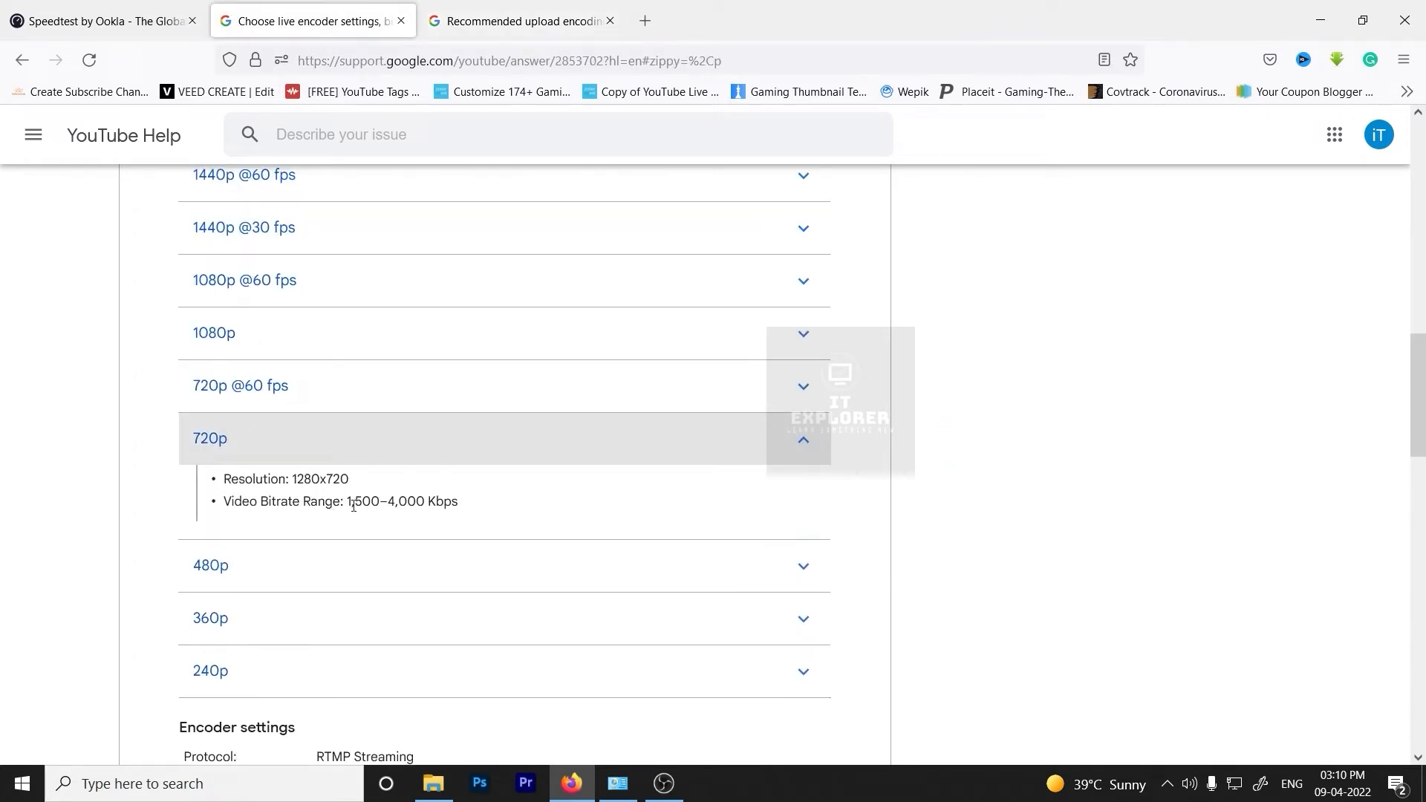
drag(347, 505, 425, 504)
click(425, 504)
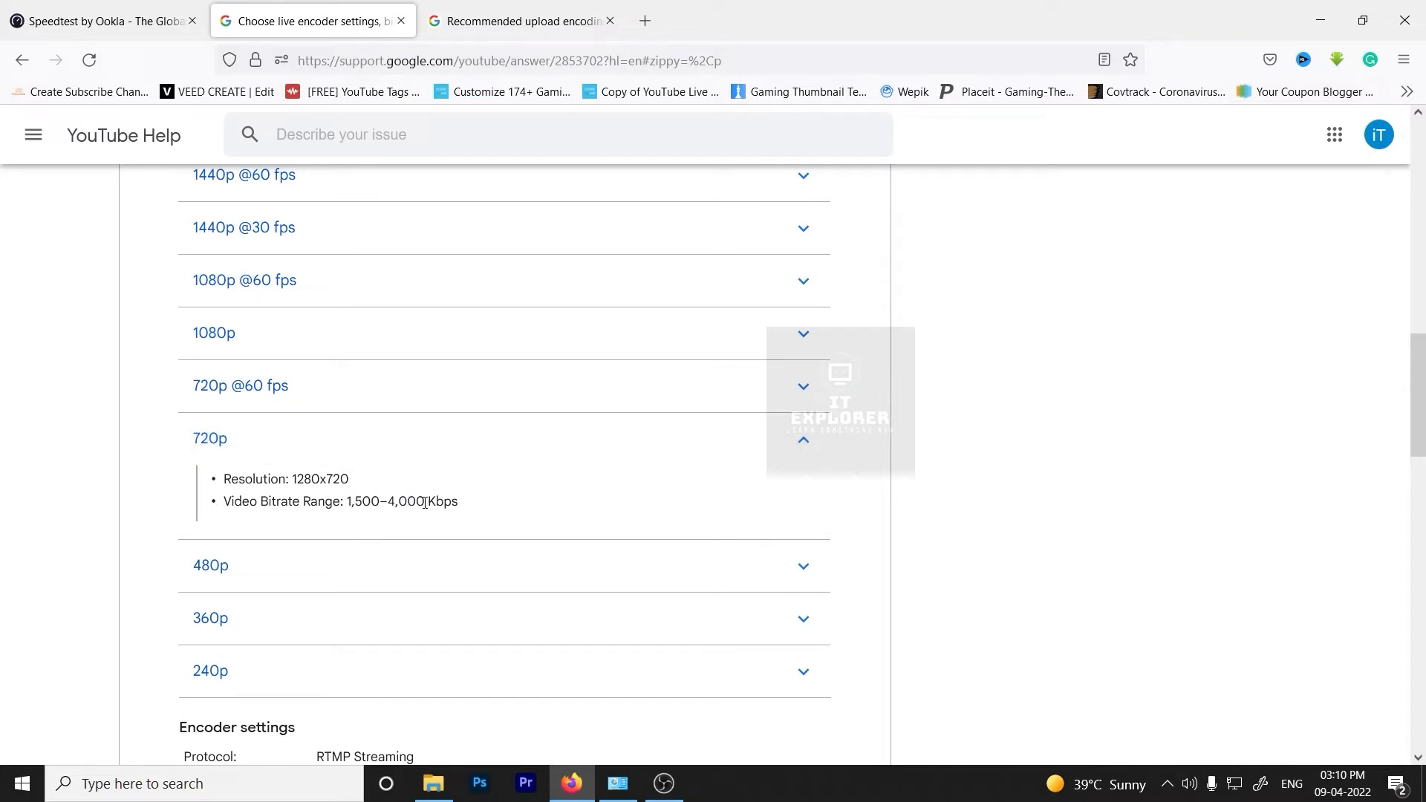
Step: Switch to OBS and enable a custom buffer size of 1250 for the streaming output
click(664, 783)
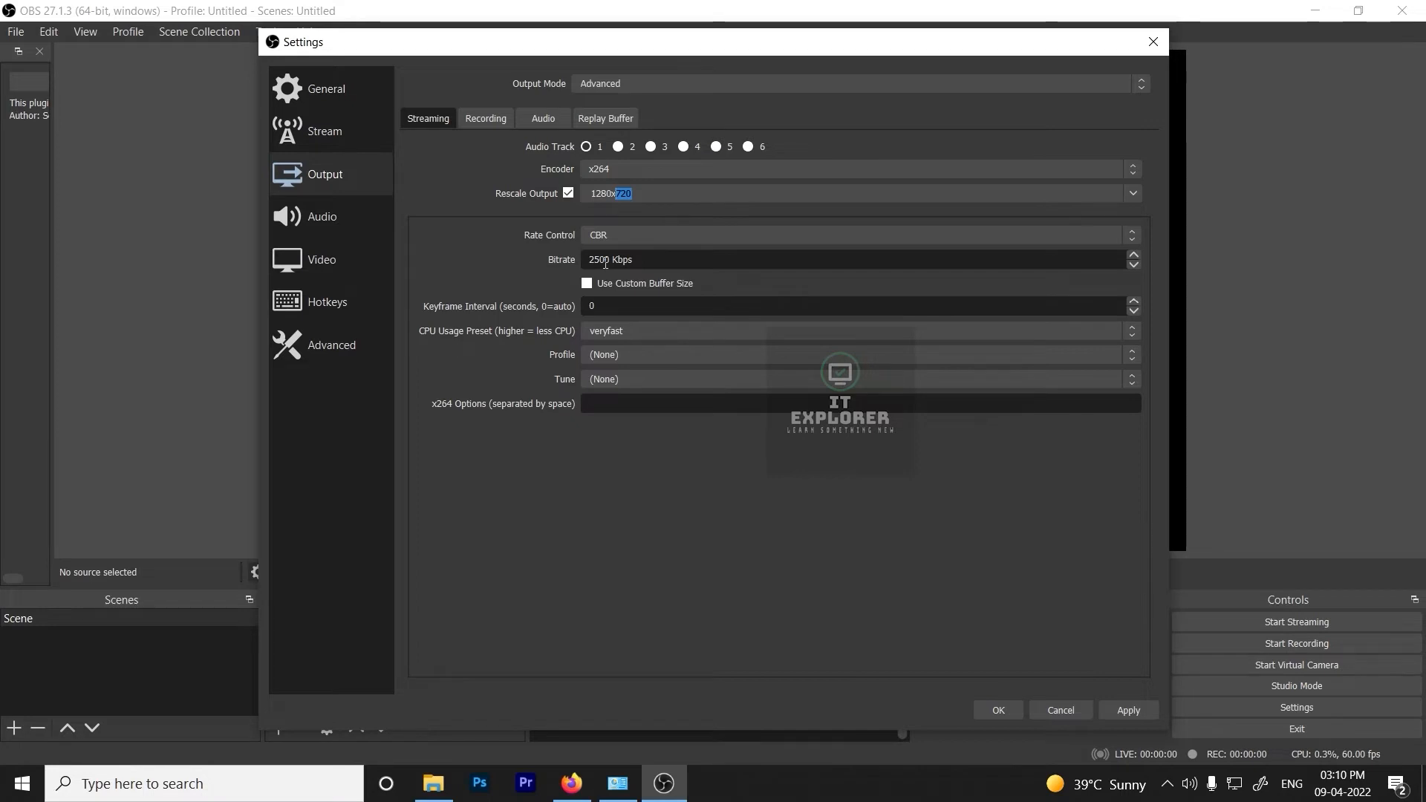
click(663, 260)
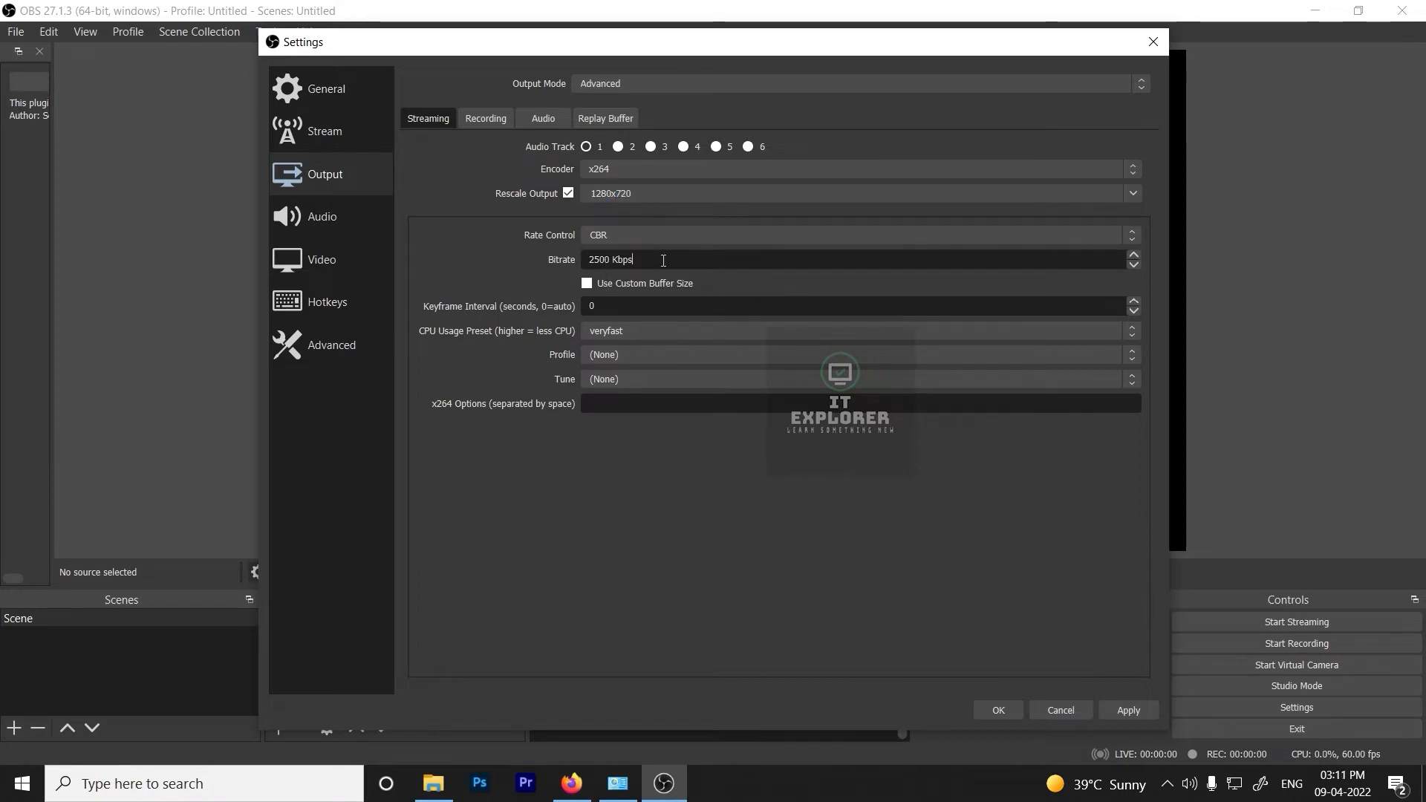
click(586, 284)
double_click(621, 309)
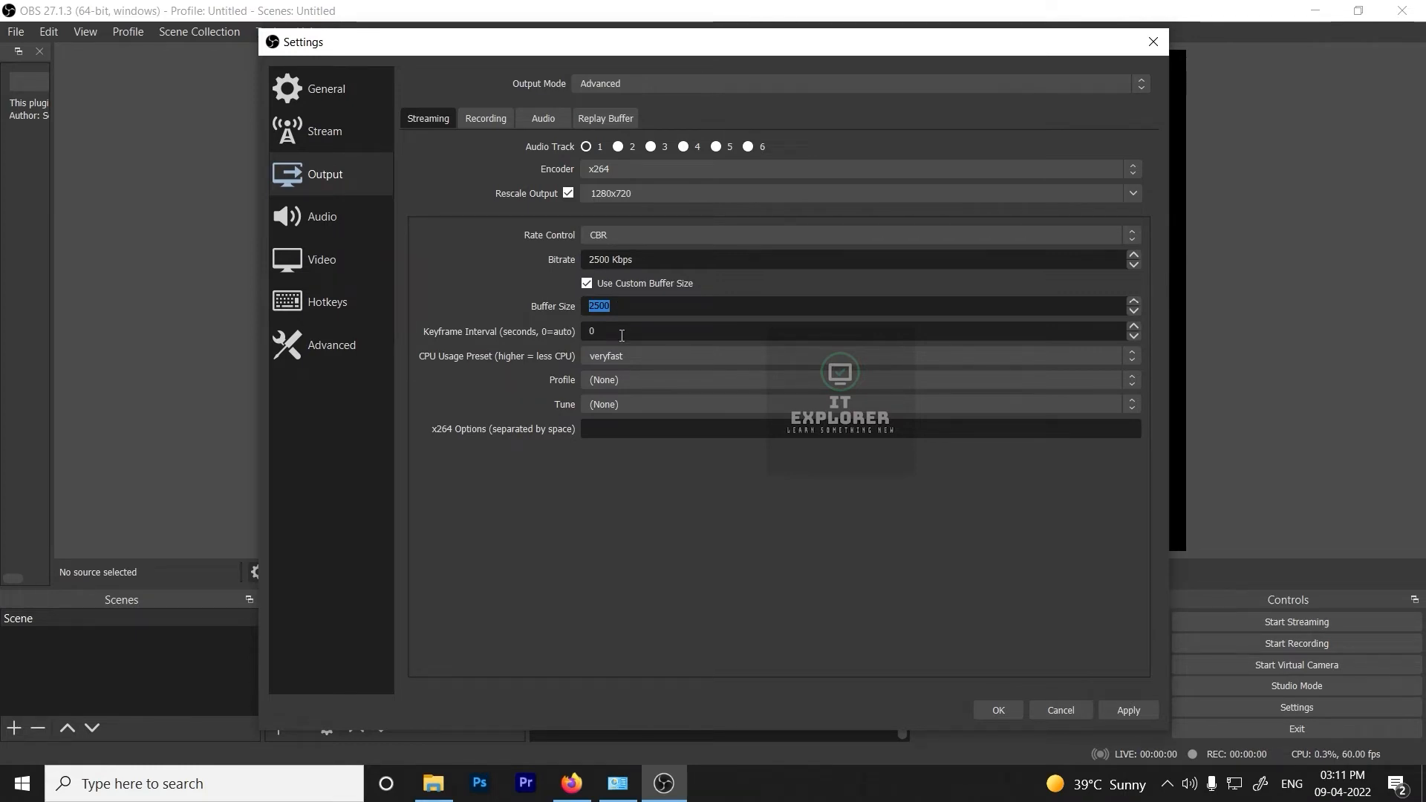
text(1250)
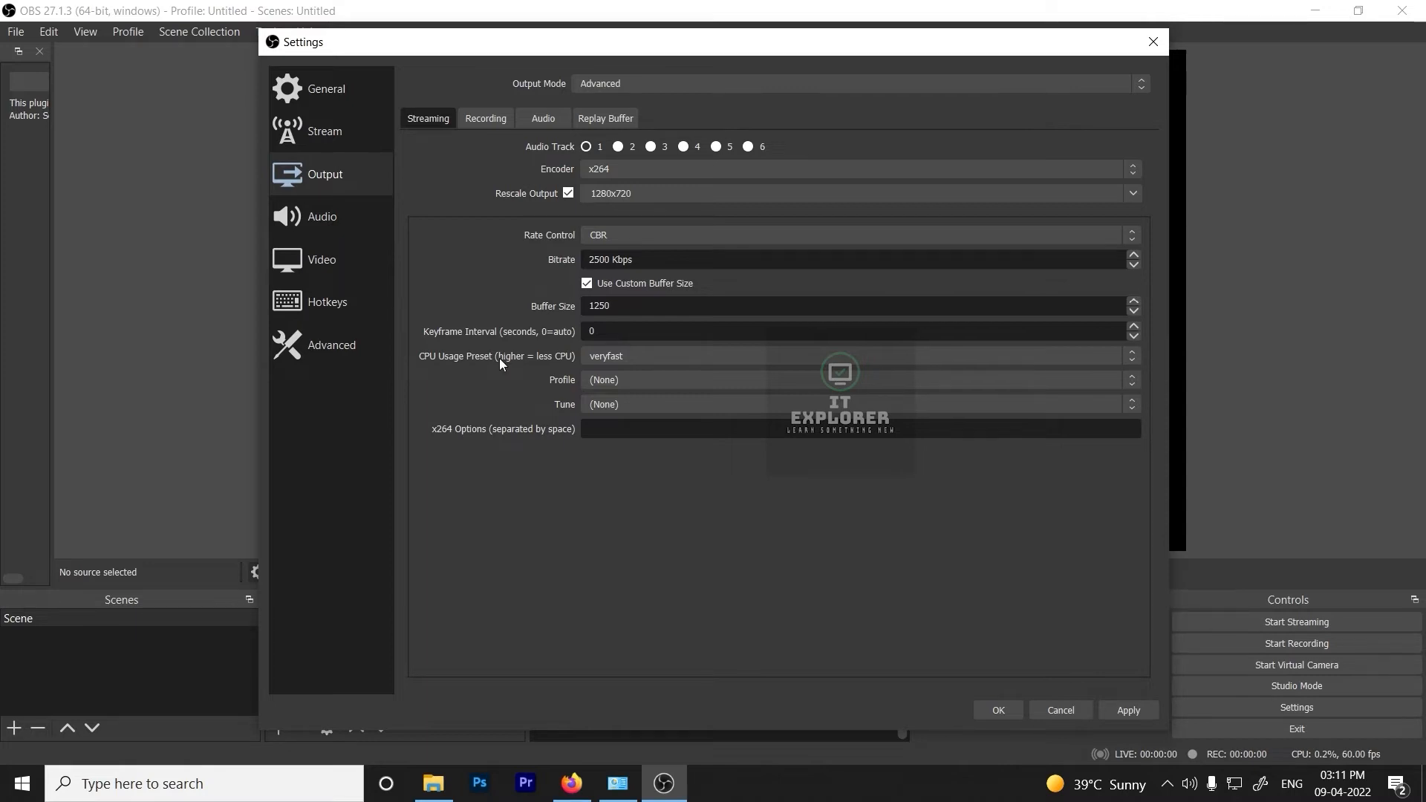
Step: Set the streaming encoder's CPU usage preset to fast, view the profile options without choosing one, and apply the changes
click(631, 356)
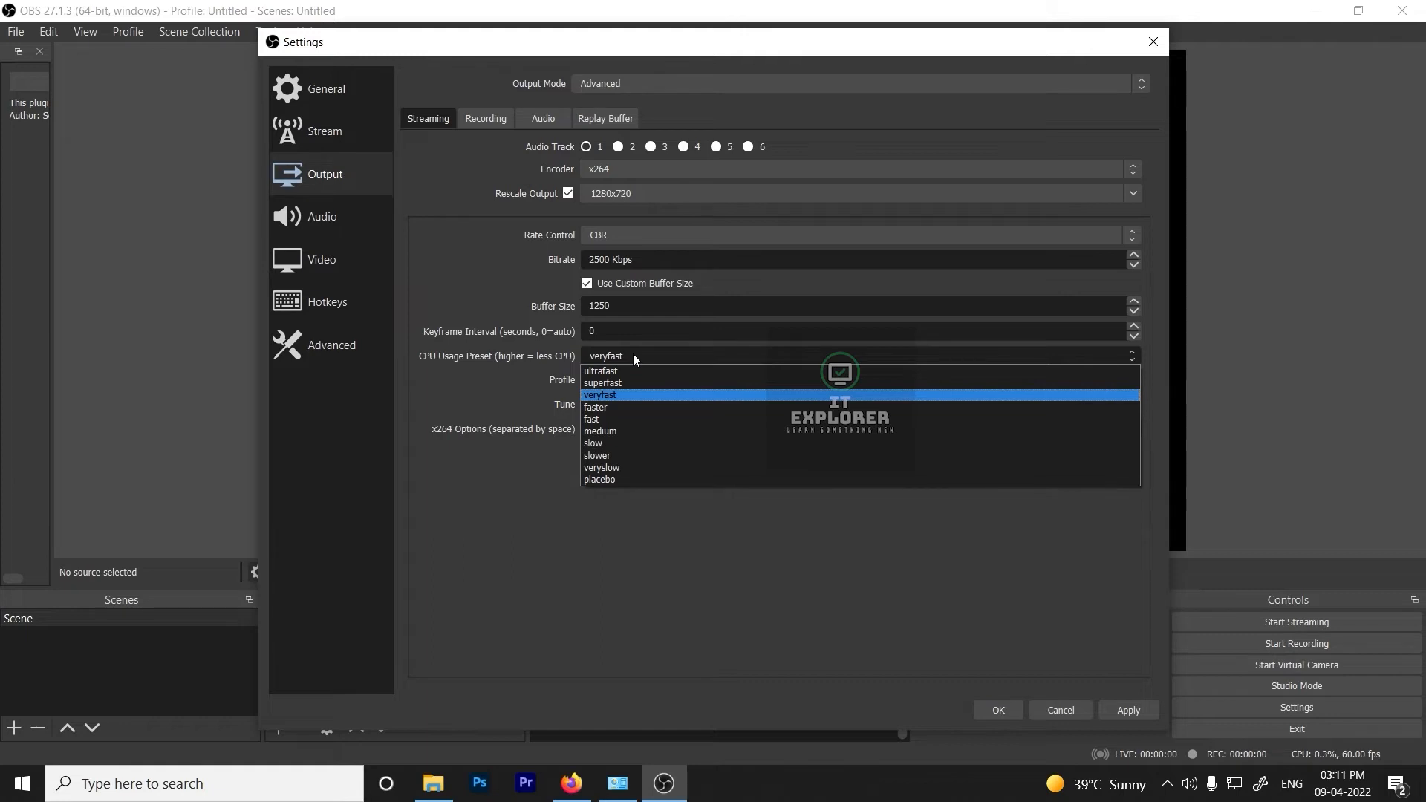
click(622, 417)
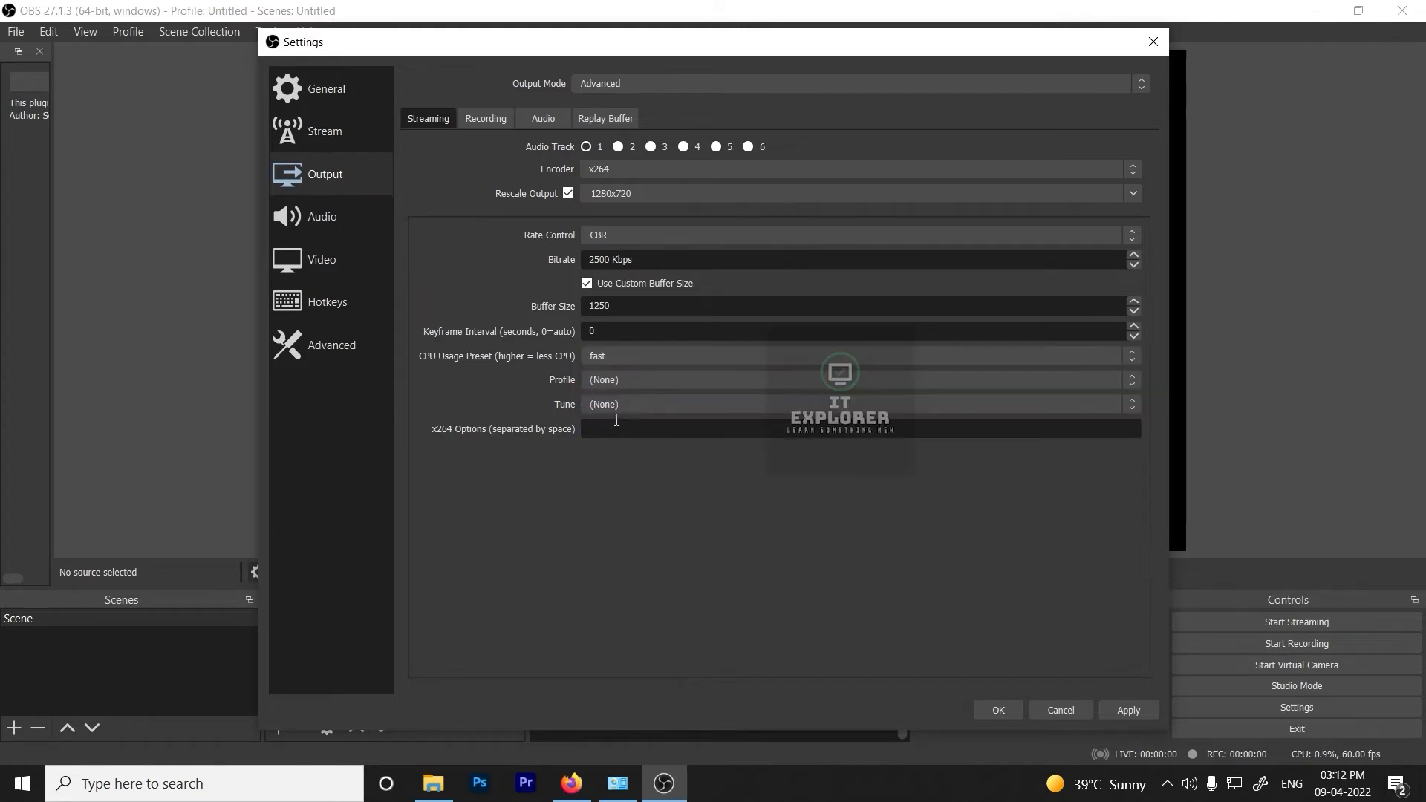
click(640, 374)
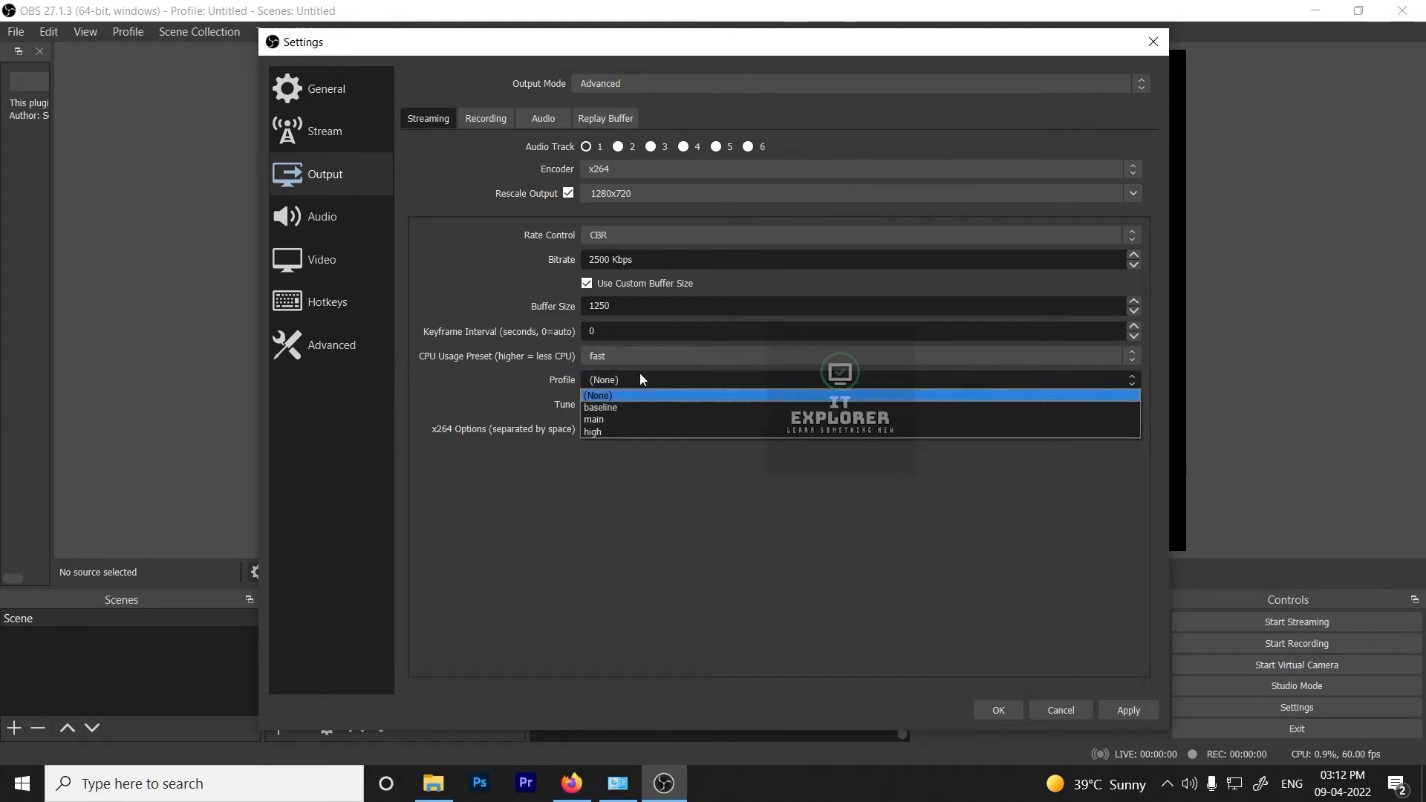
click(654, 461)
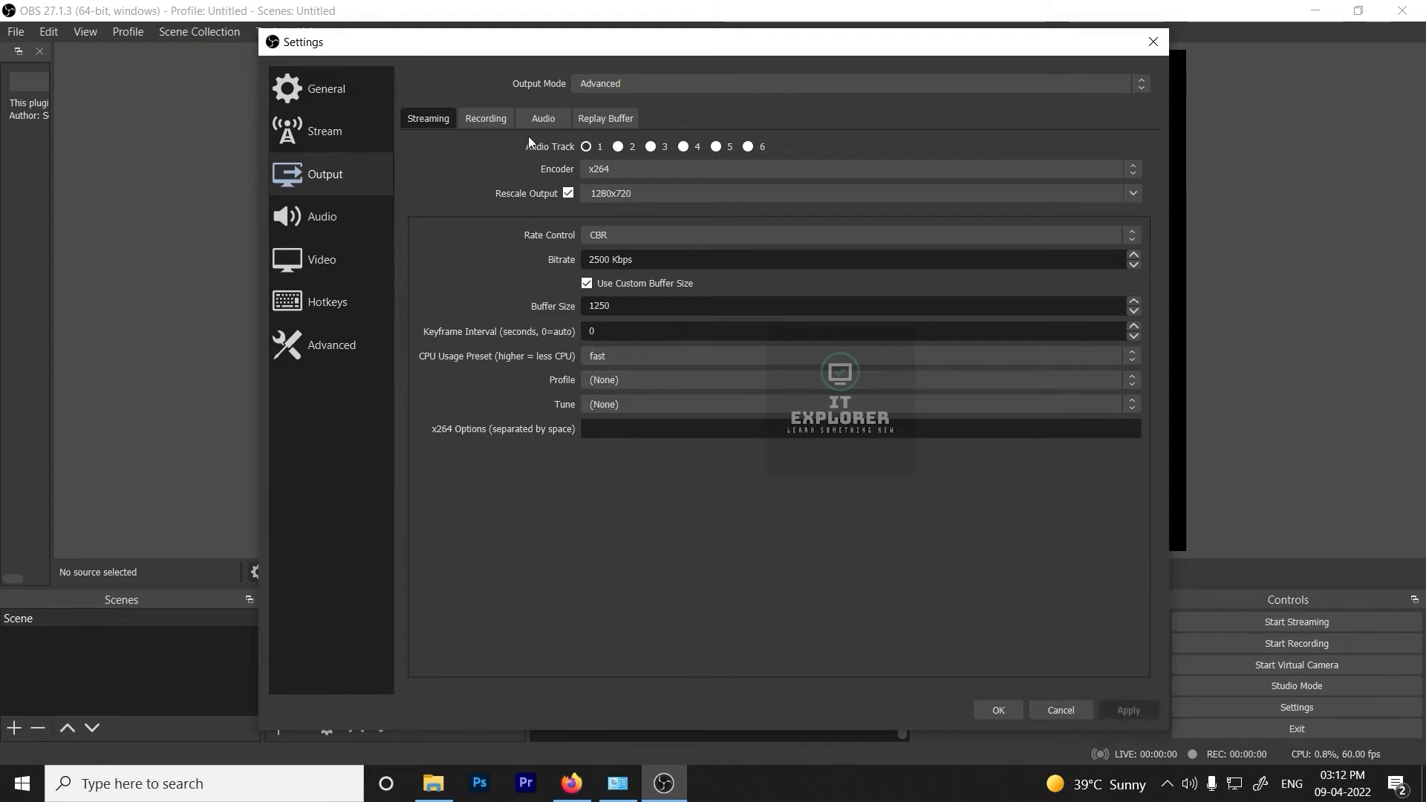
Step: Set the output audio bitrate of Track 1 to 128 and apply the change
click(538, 119)
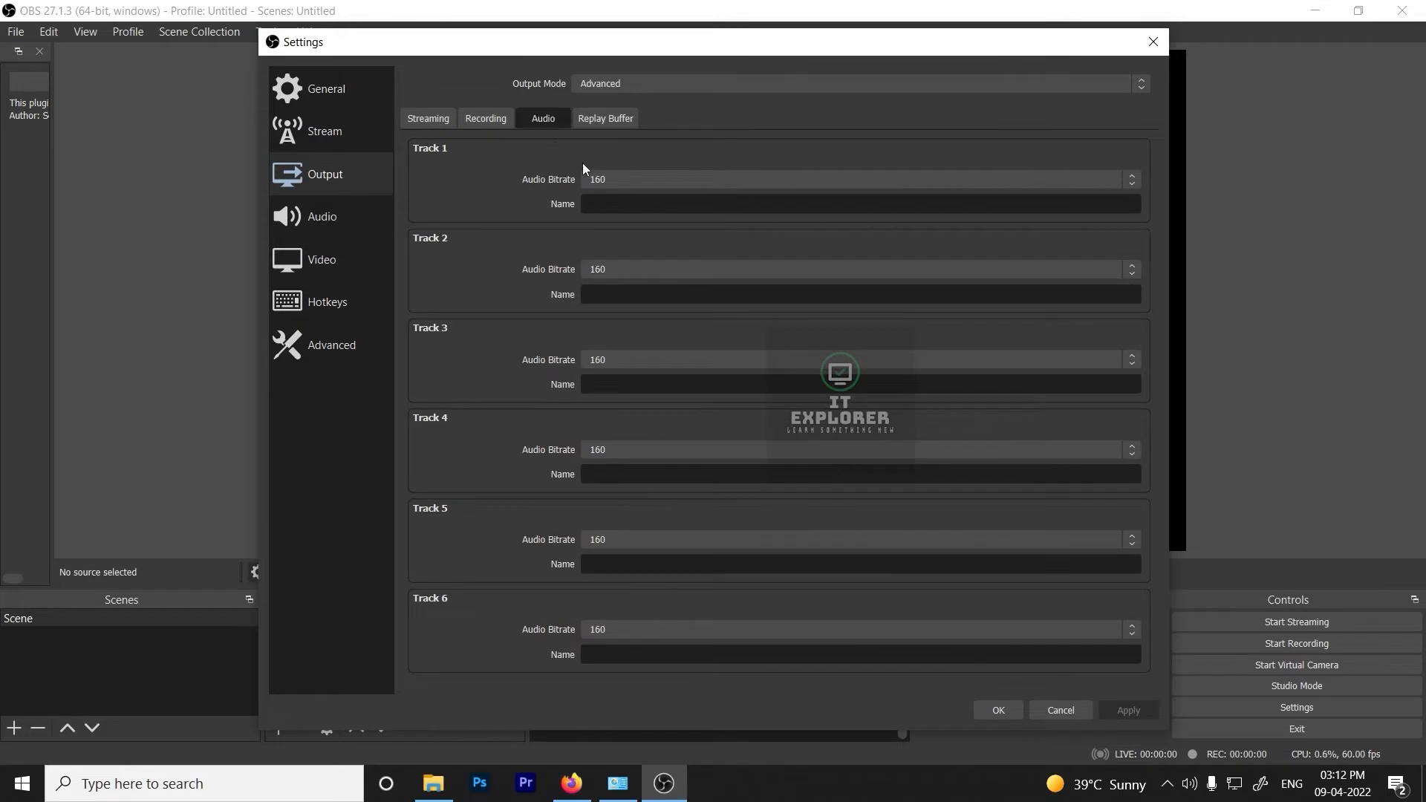
click(612, 179)
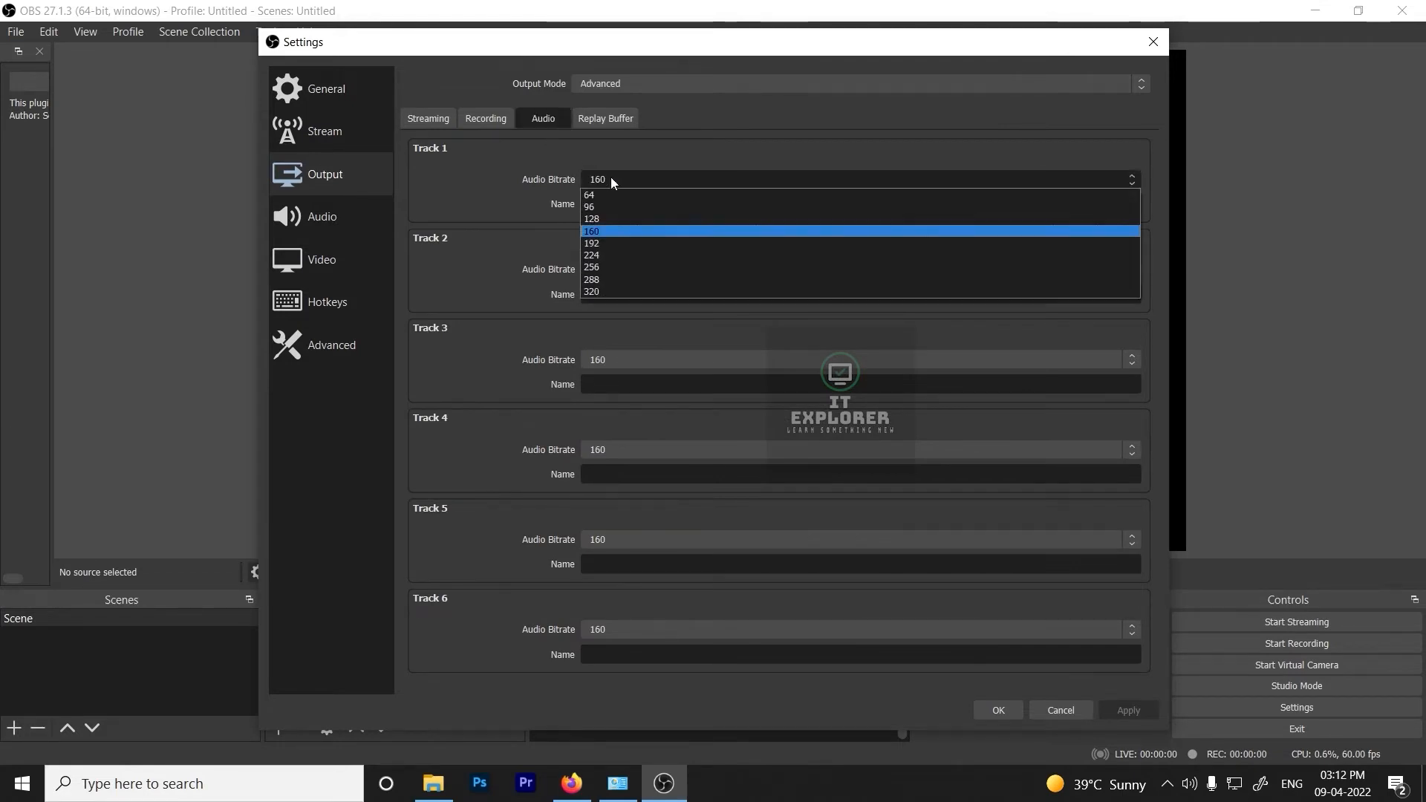
click(609, 218)
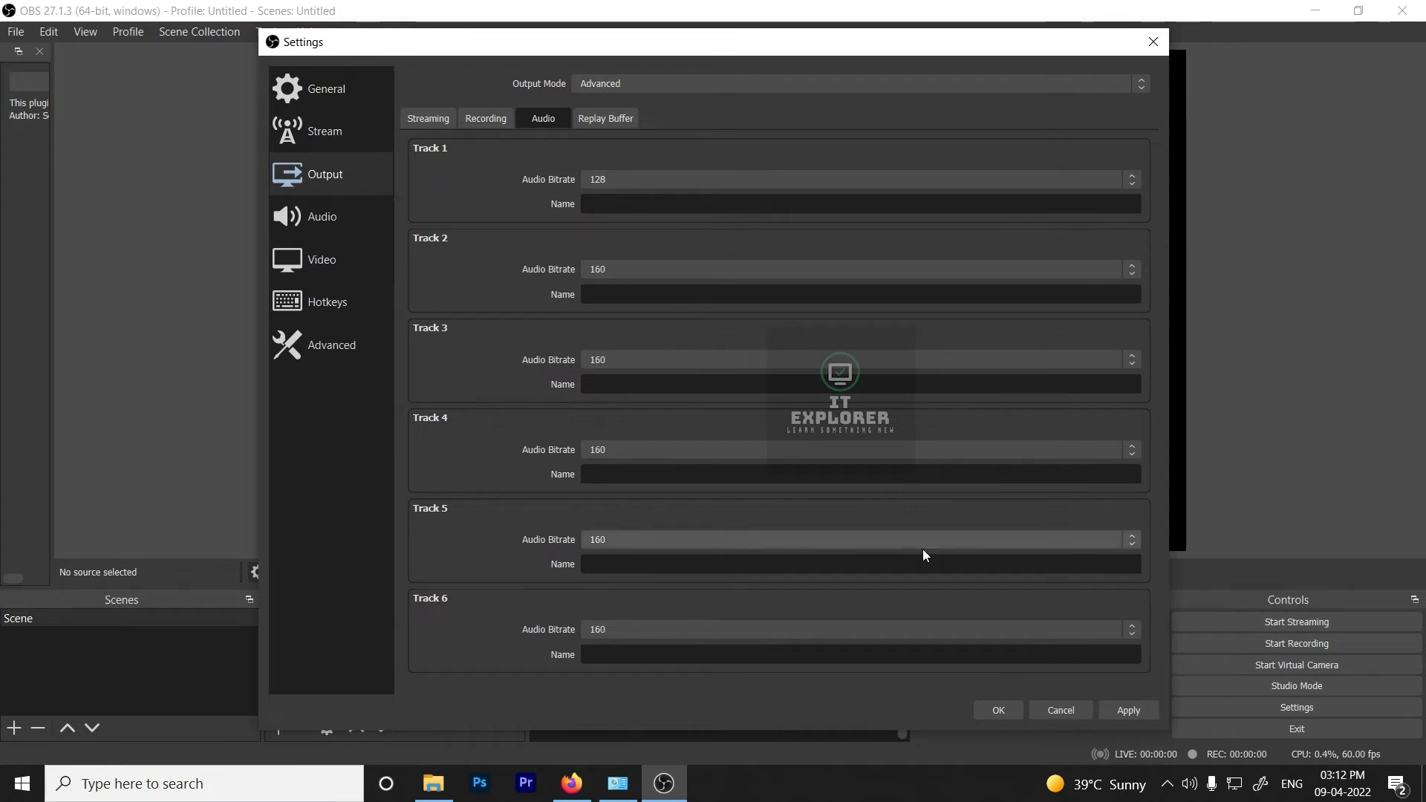
click(1120, 710)
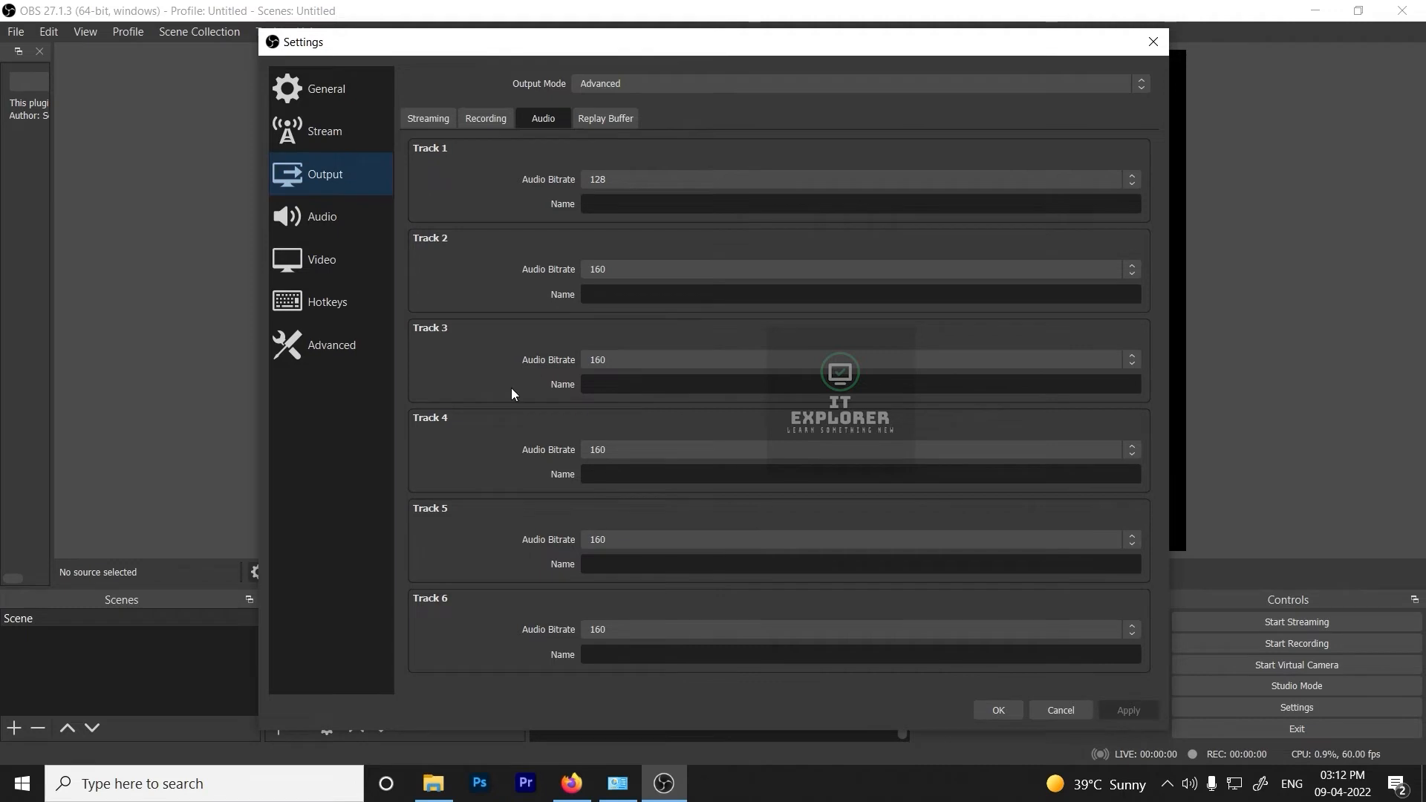
Step: View the general audio settings, then set the Output (Scaled) Resolution to 1280x720 in the video settings
click(325, 220)
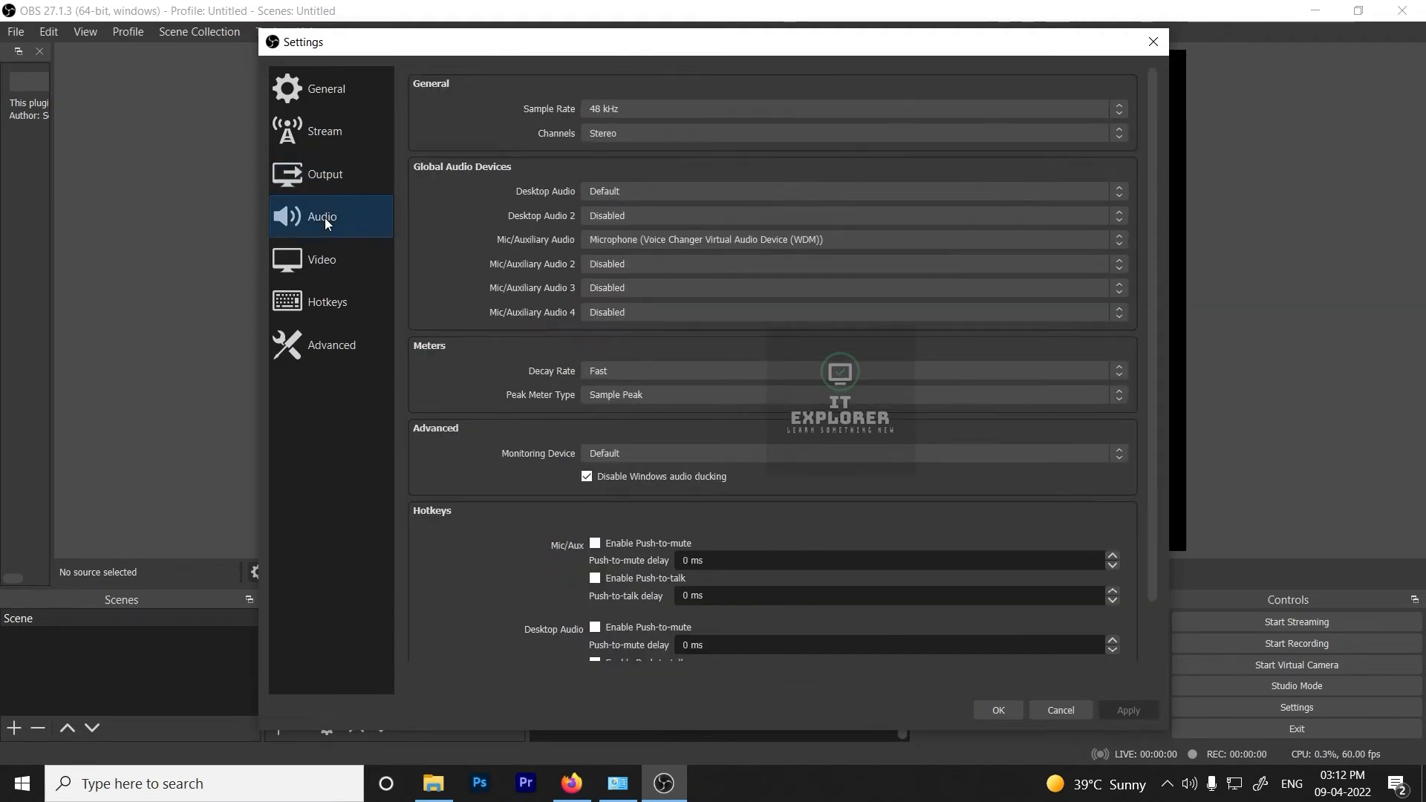
click(329, 269)
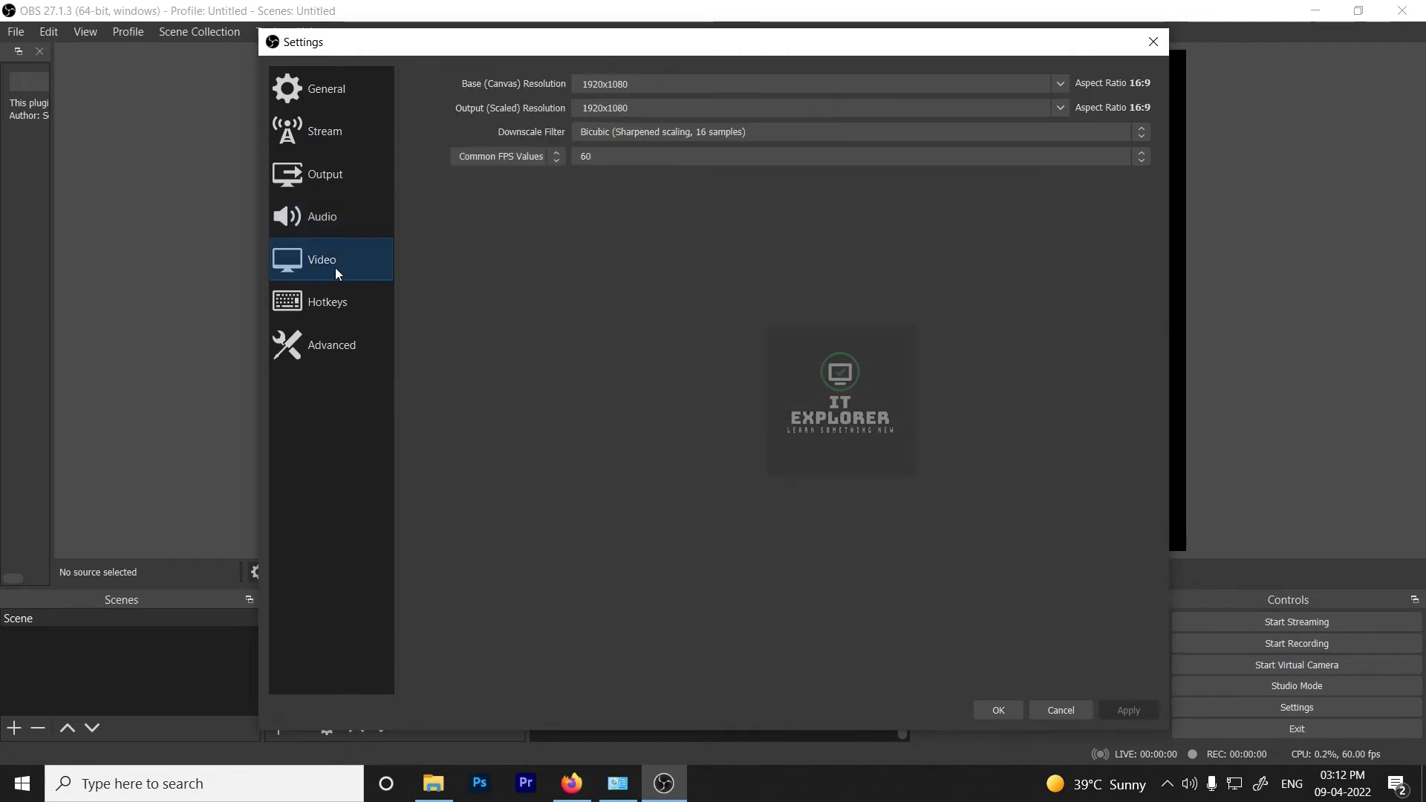
click(1064, 106)
click(970, 64)
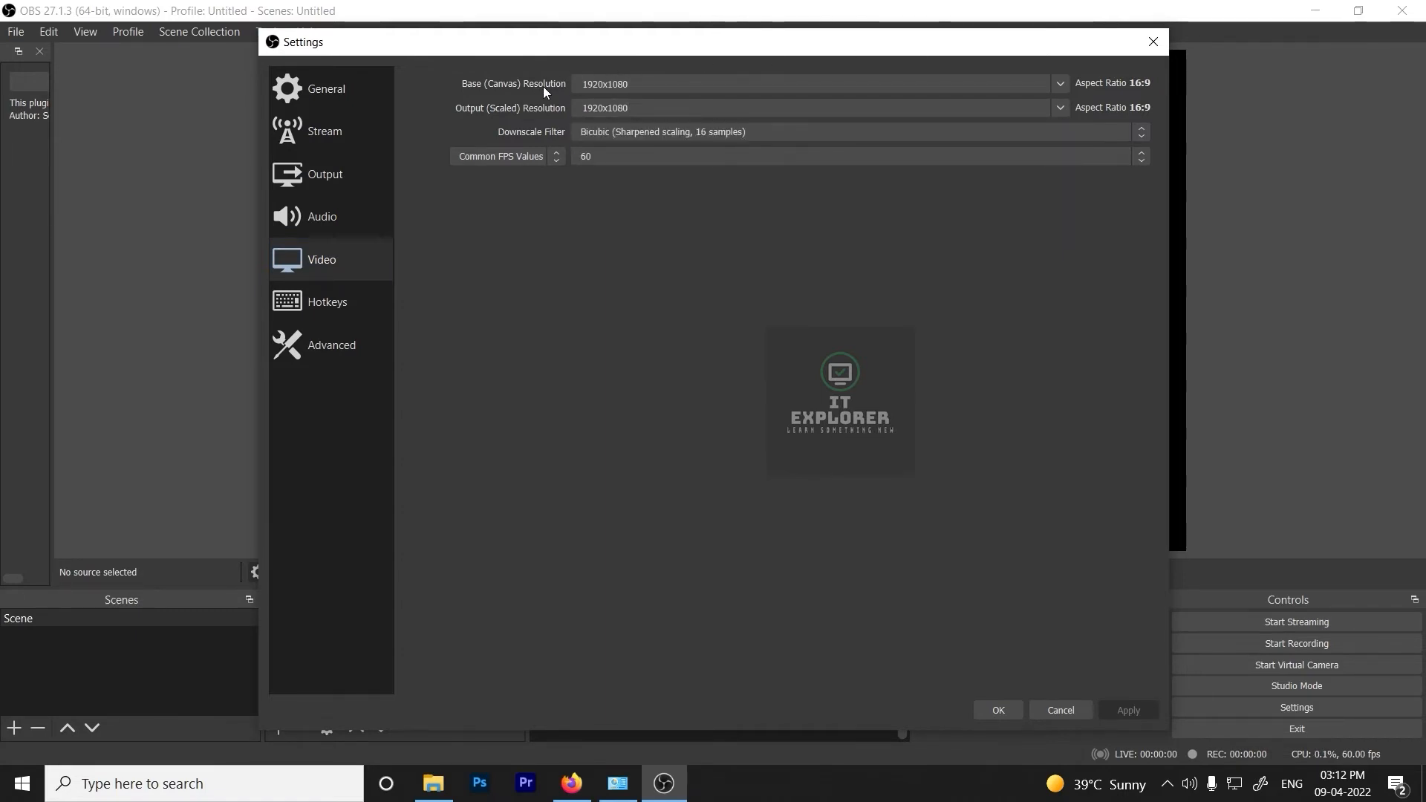
click(1058, 110)
click(788, 164)
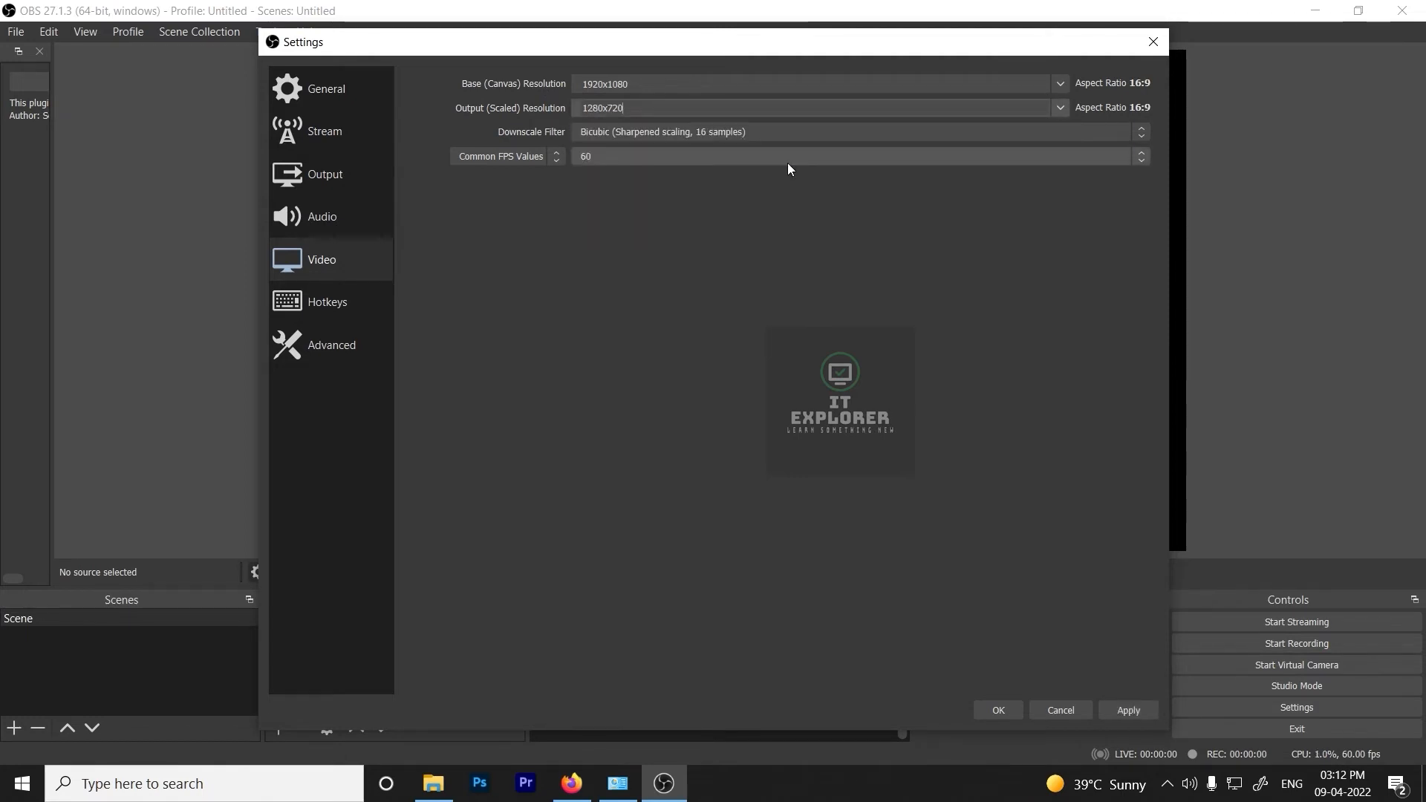
Step: Keep the Bicubic downscale filter, set the common FPS value to 25 PAL, and apply the video settings
click(666, 135)
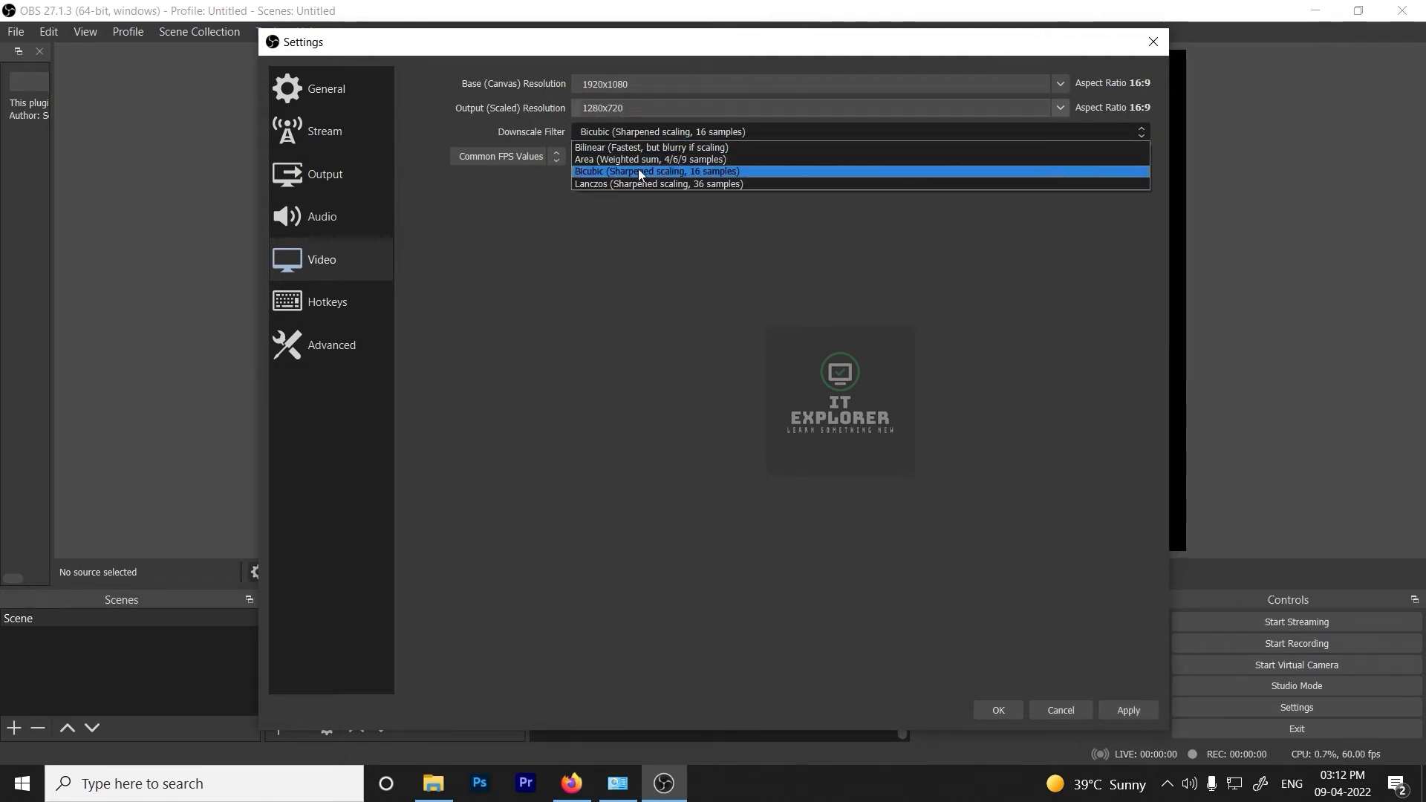
click(640, 171)
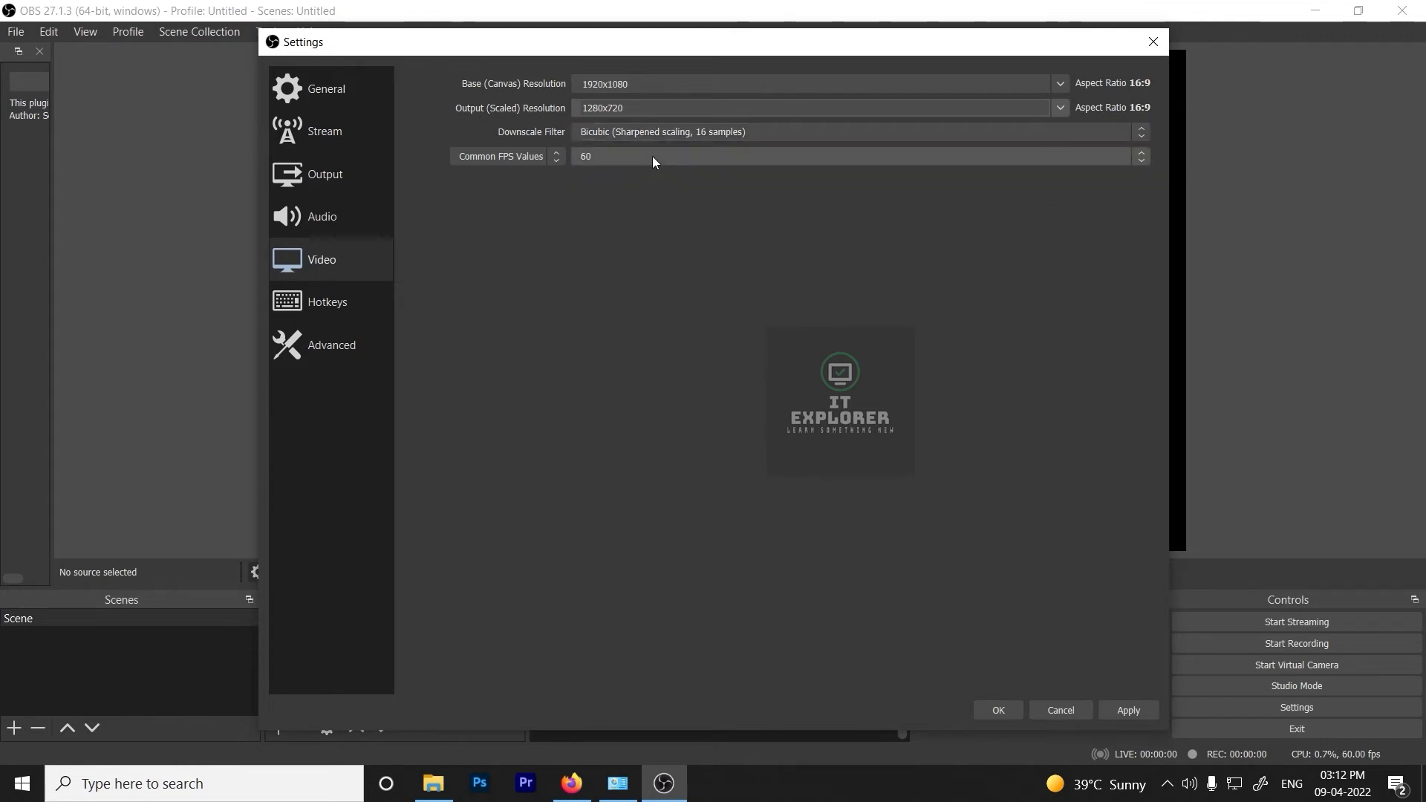
click(652, 156)
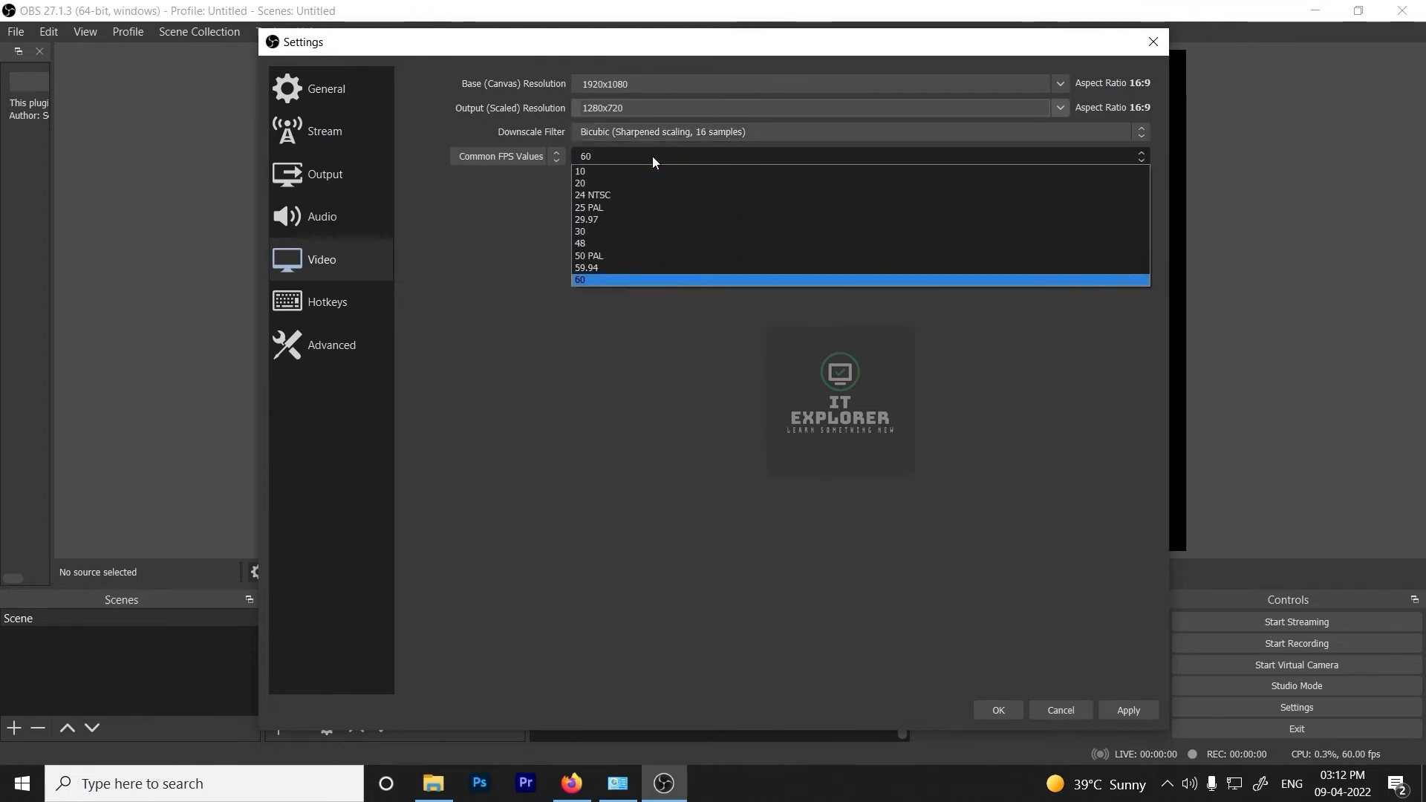
click(633, 208)
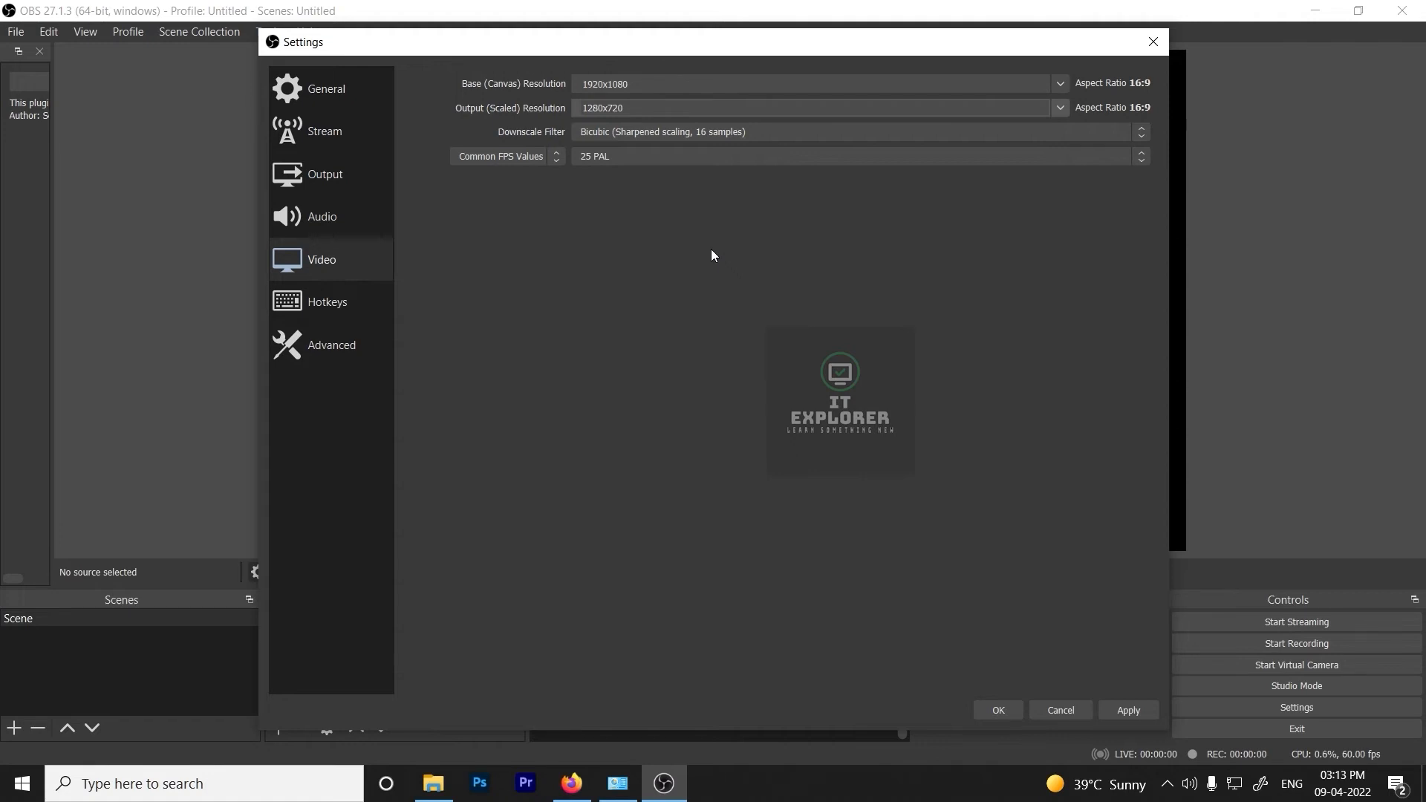
click(1129, 709)
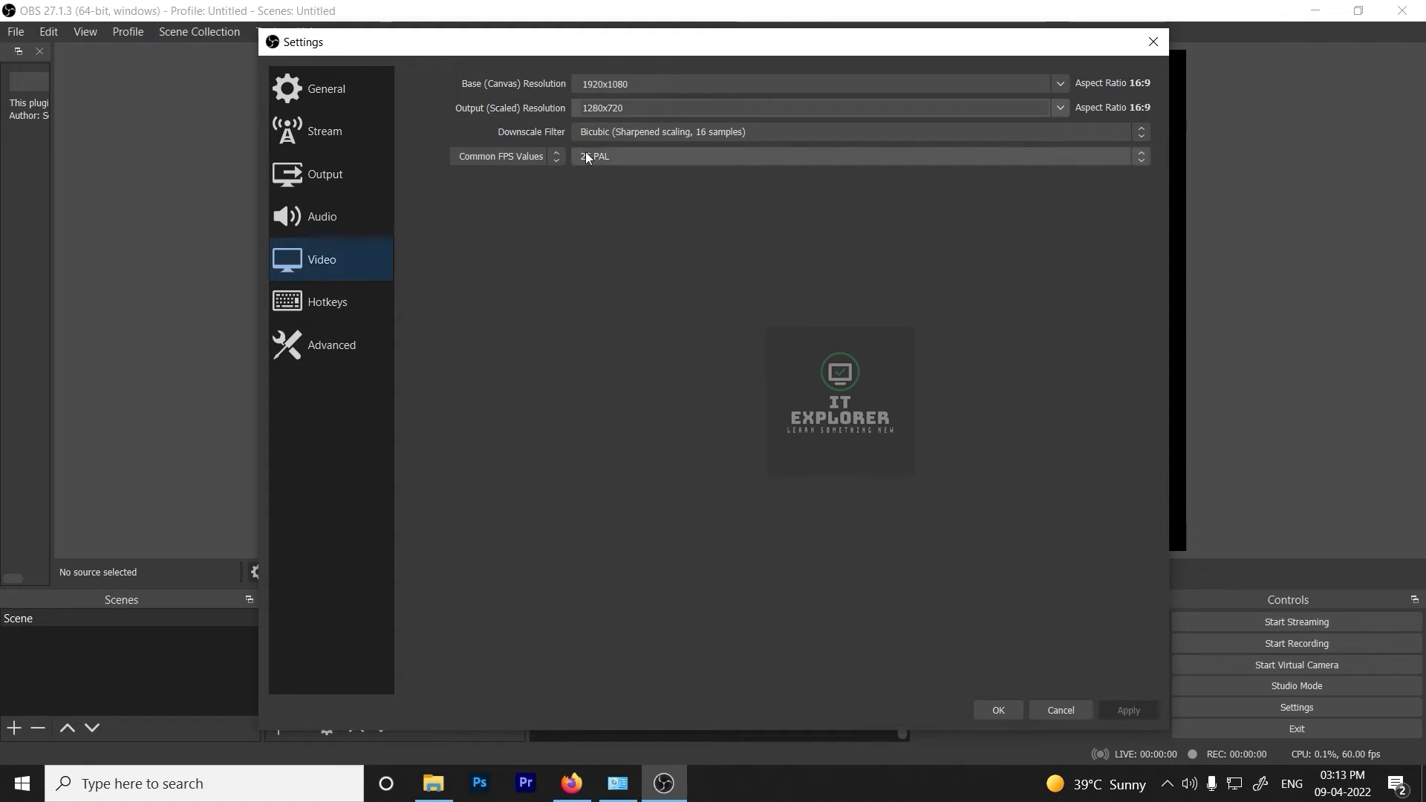
Step: In the stream settings, choose YouTube - RTMPS as the service and use a stream key for the connection
click(361, 128)
click(698, 88)
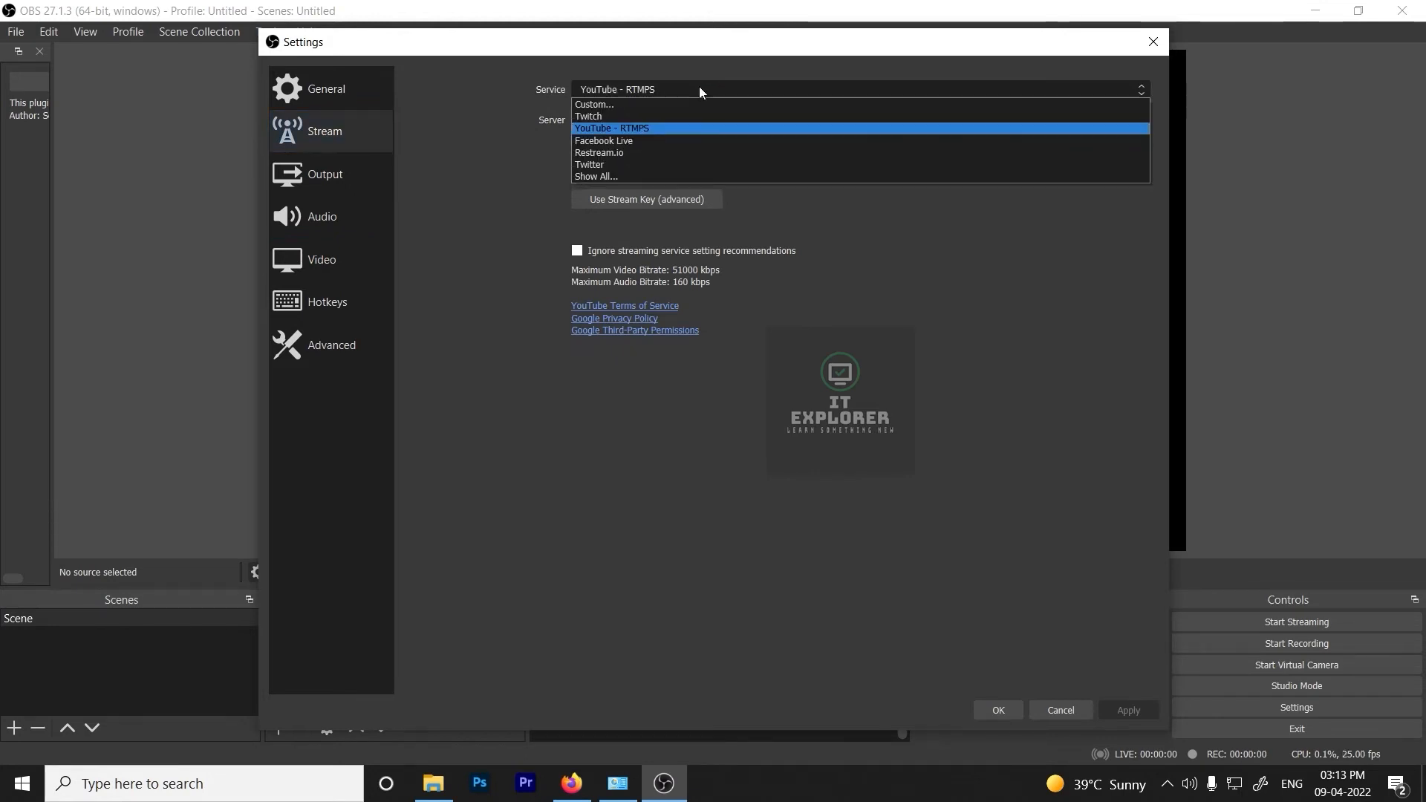
click(648, 126)
click(650, 196)
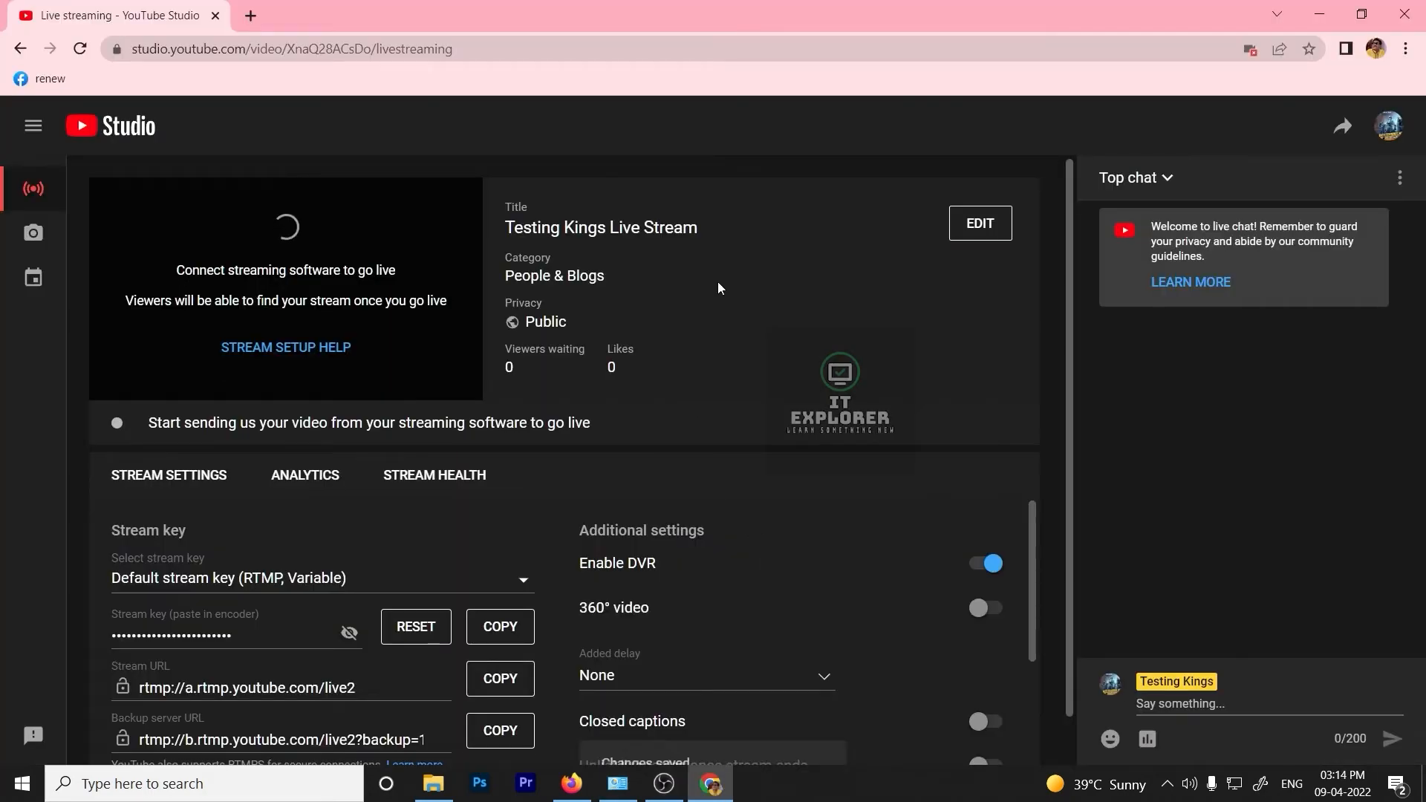
Step: In YouTube Studio, review the live stream's editable details, from title and visibility to audience and tags, and close them without saving
click(973, 227)
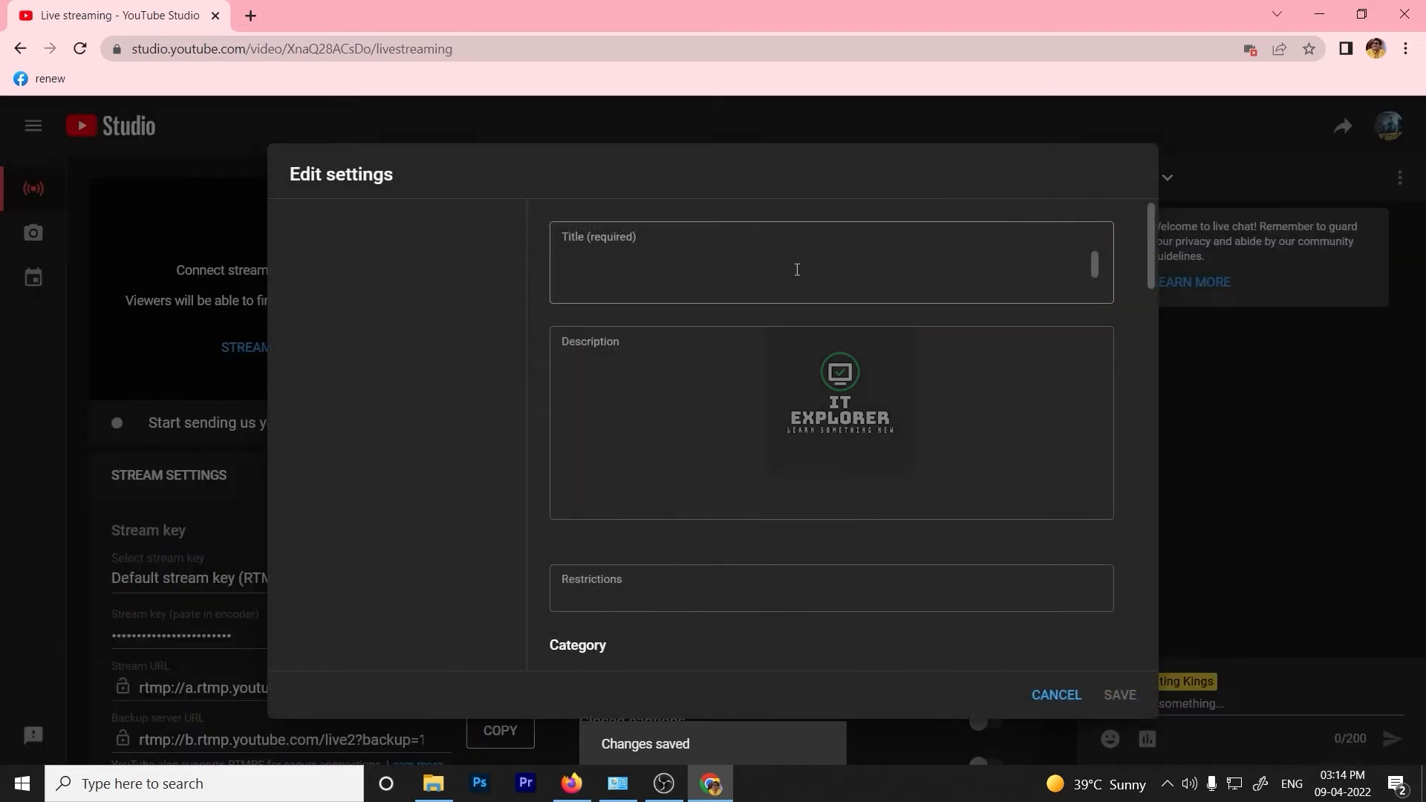
scroll(674, 434, down, 6)
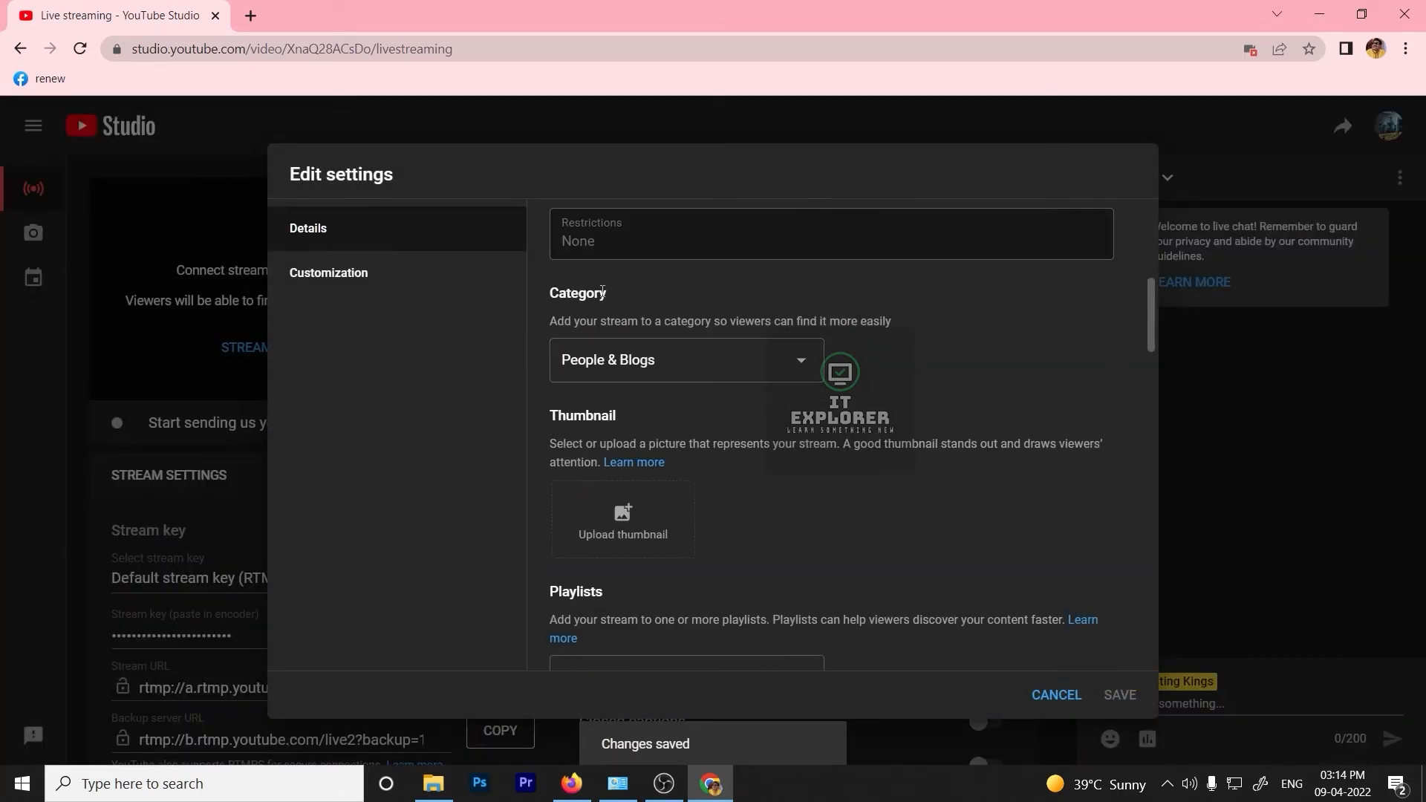
scroll(672, 461, up, 6)
scroll(617, 379, down, 1)
scroll(631, 570, down, 2)
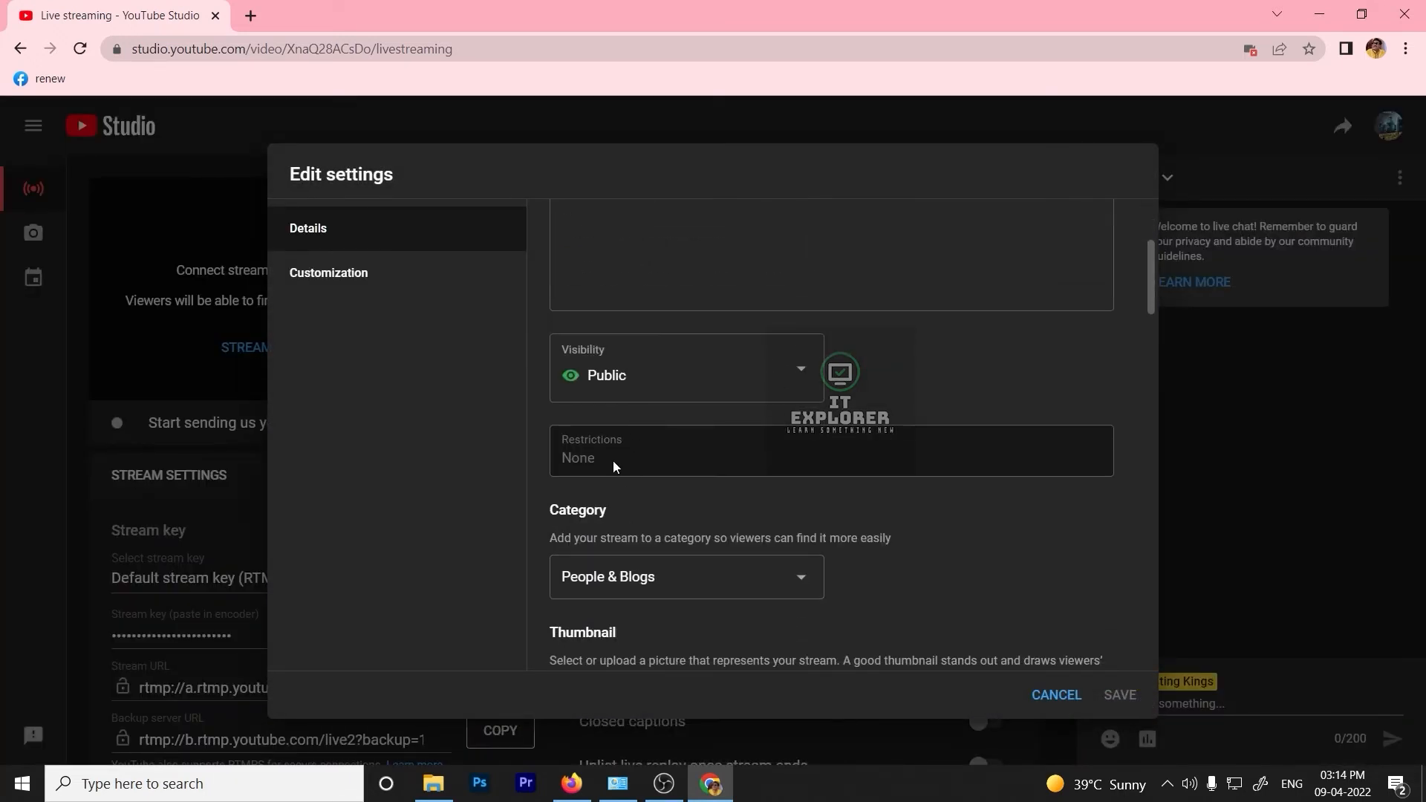
scroll(642, 365, down, 3)
scroll(773, 524, down, 4)
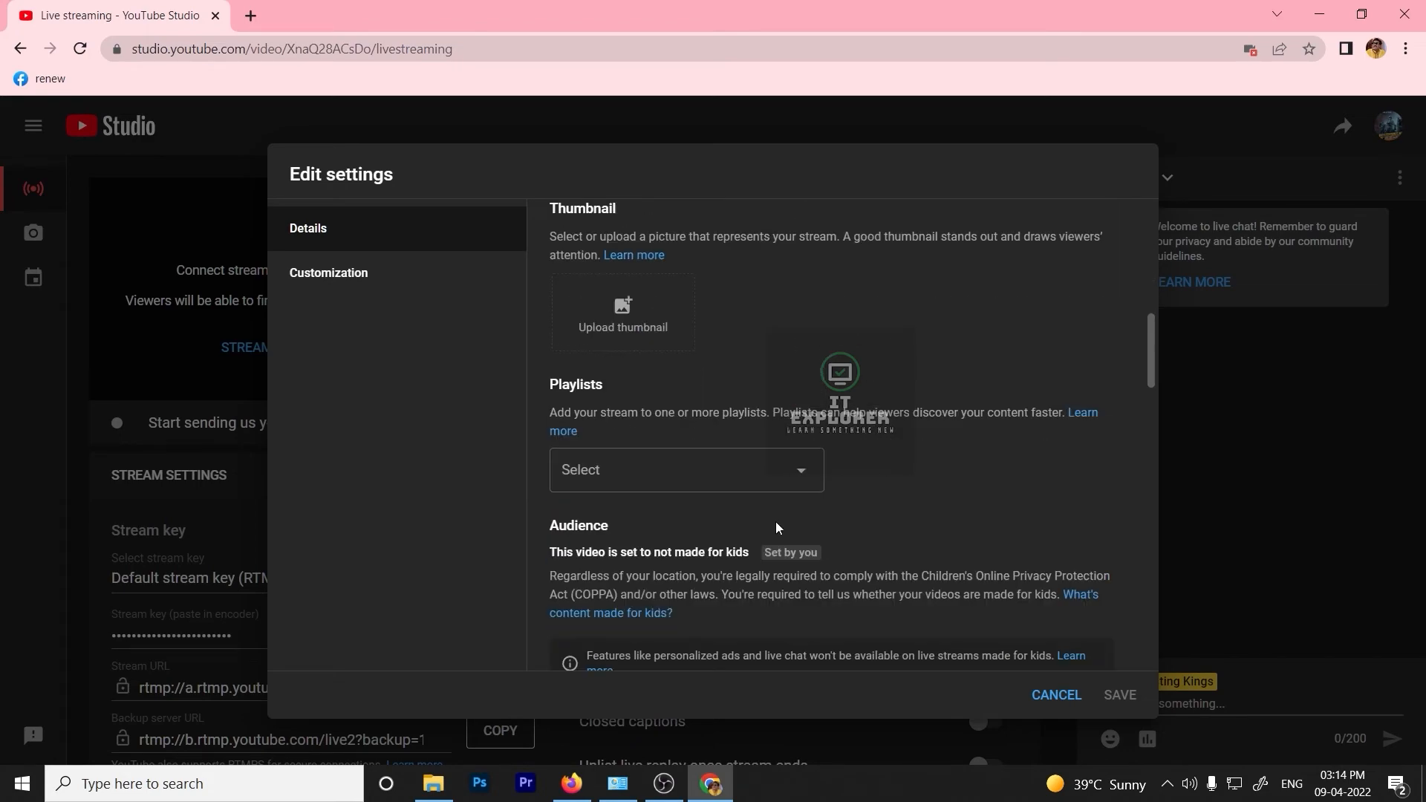
scroll(810, 457, down, 2)
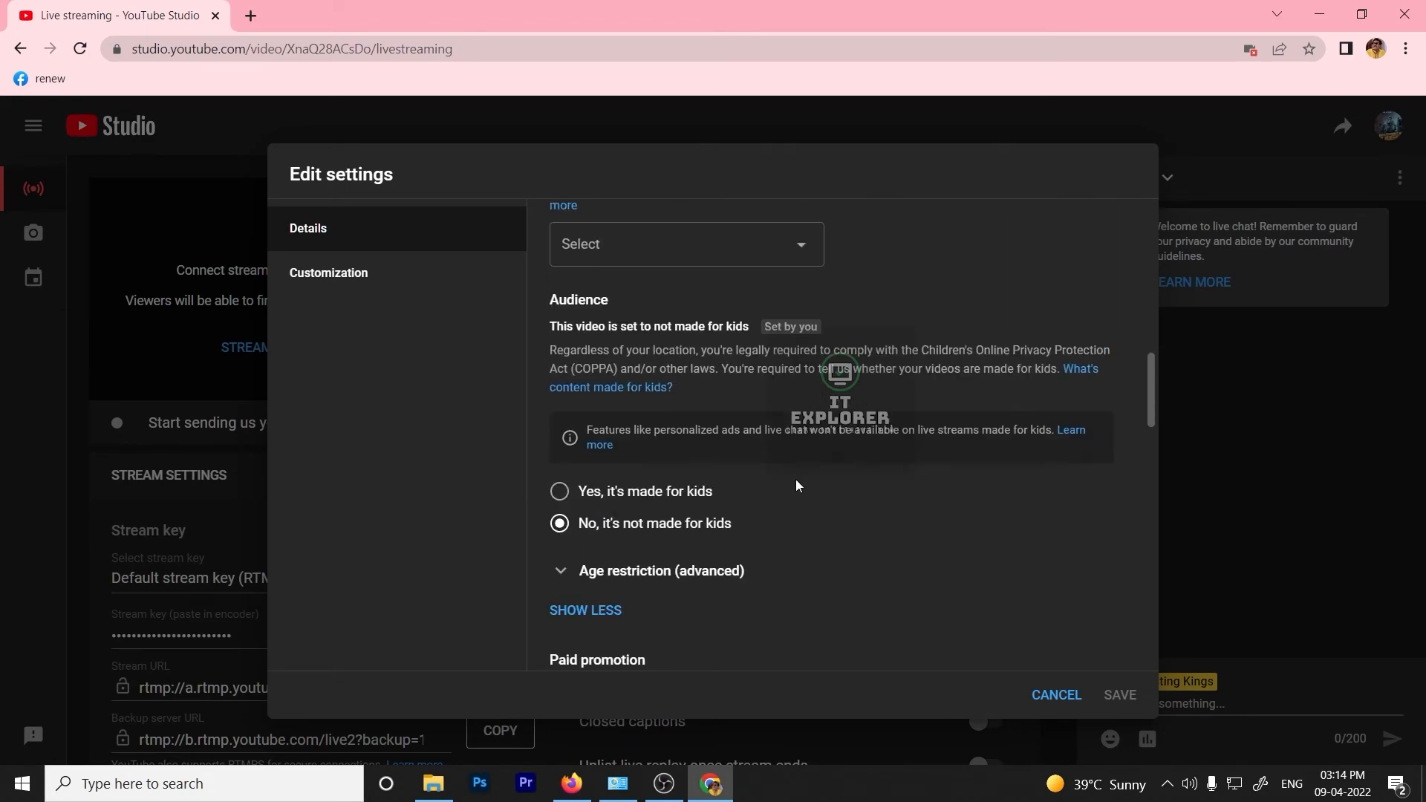
scroll(832, 505, down, 6)
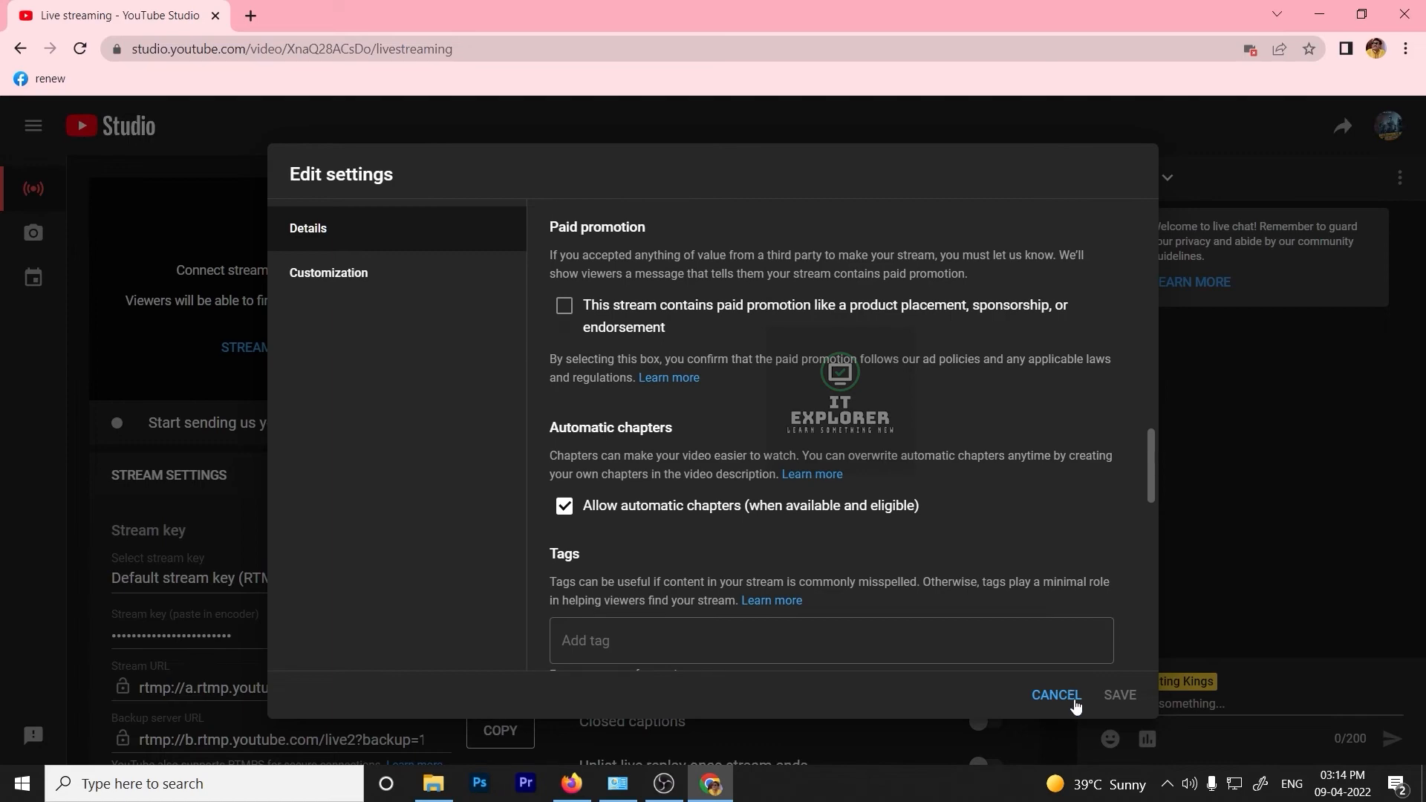
click(1074, 700)
Step: Copy the live stream's default stream key and set its stream latency to Normal latency
scroll(594, 350, down, 1)
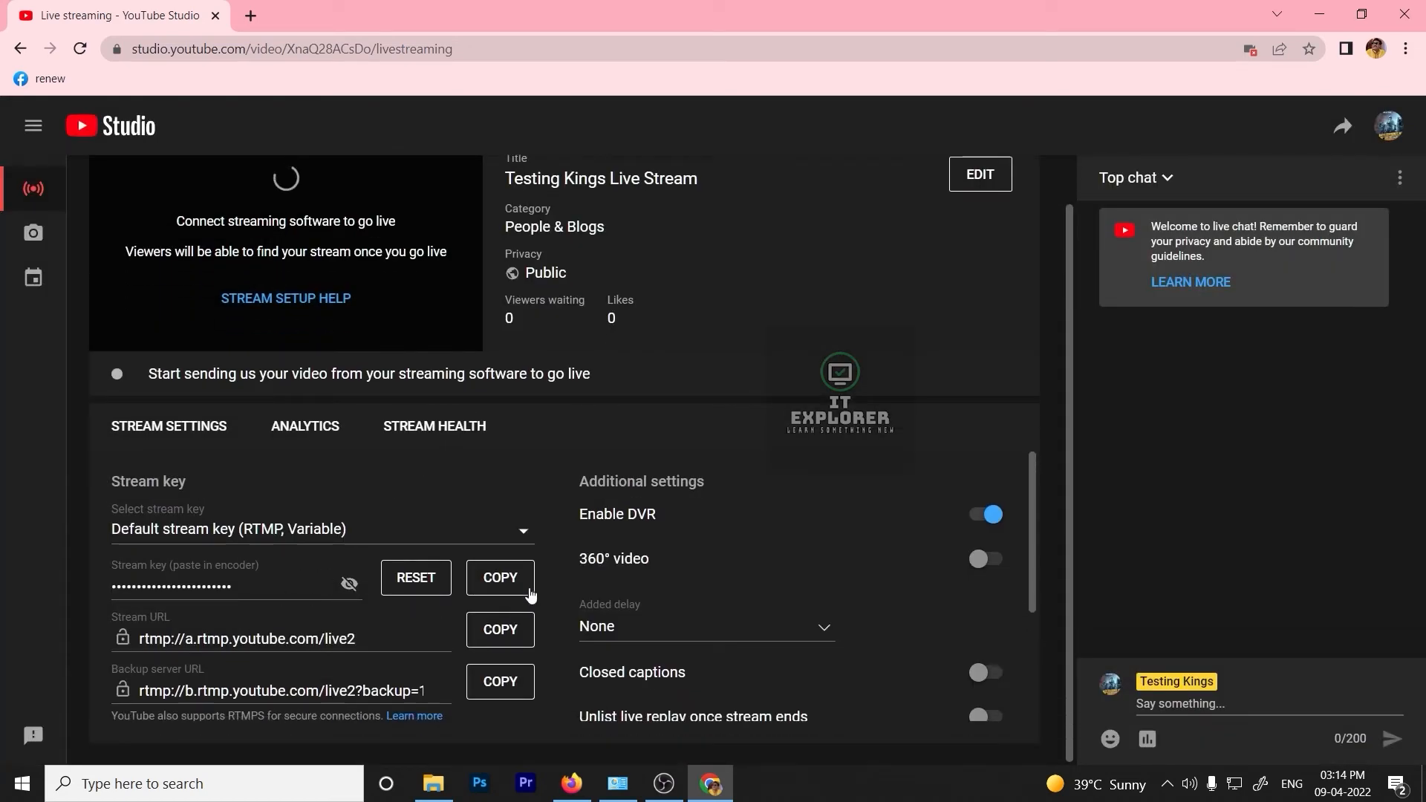
click(499, 578)
scroll(461, 568, down, 2)
click(120, 667)
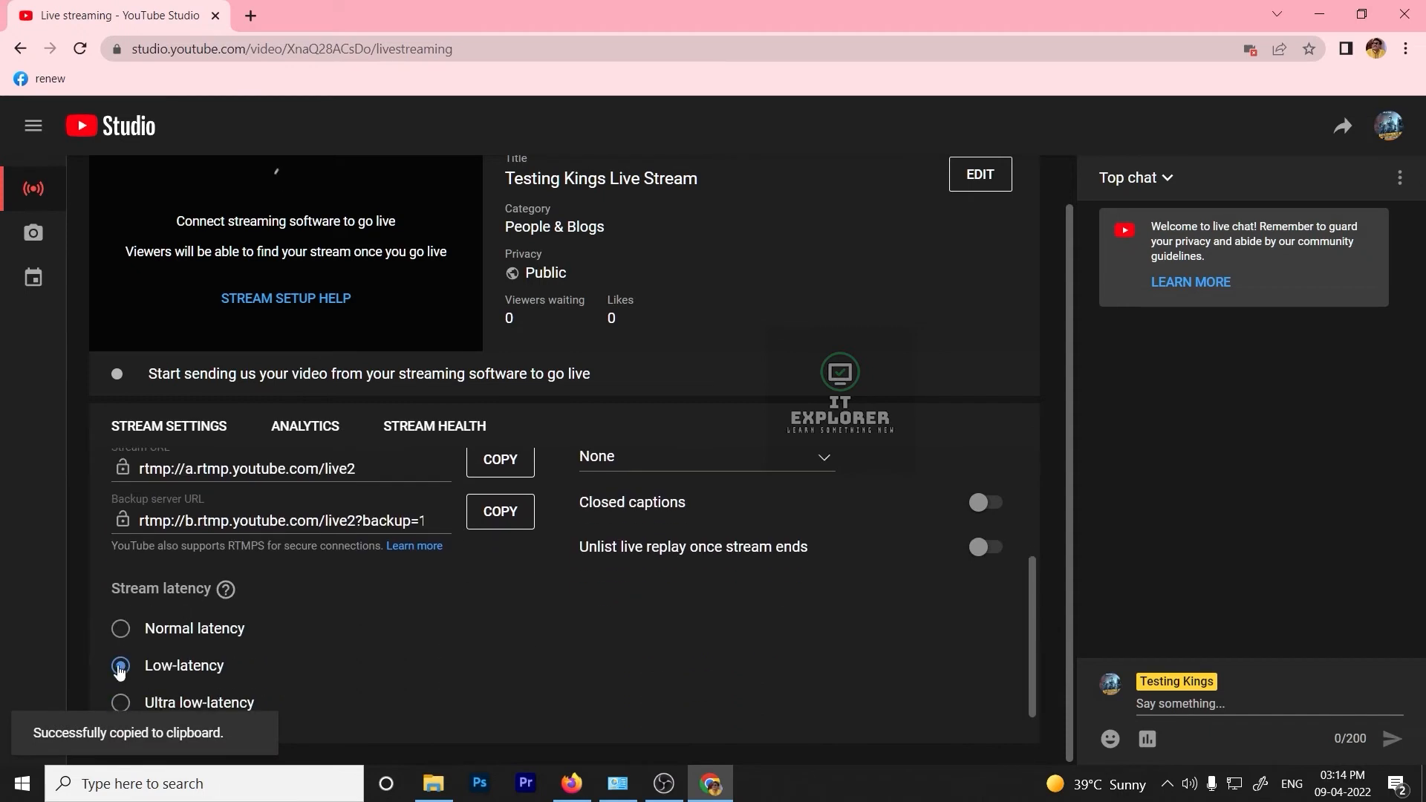
drag(113, 591, 211, 591)
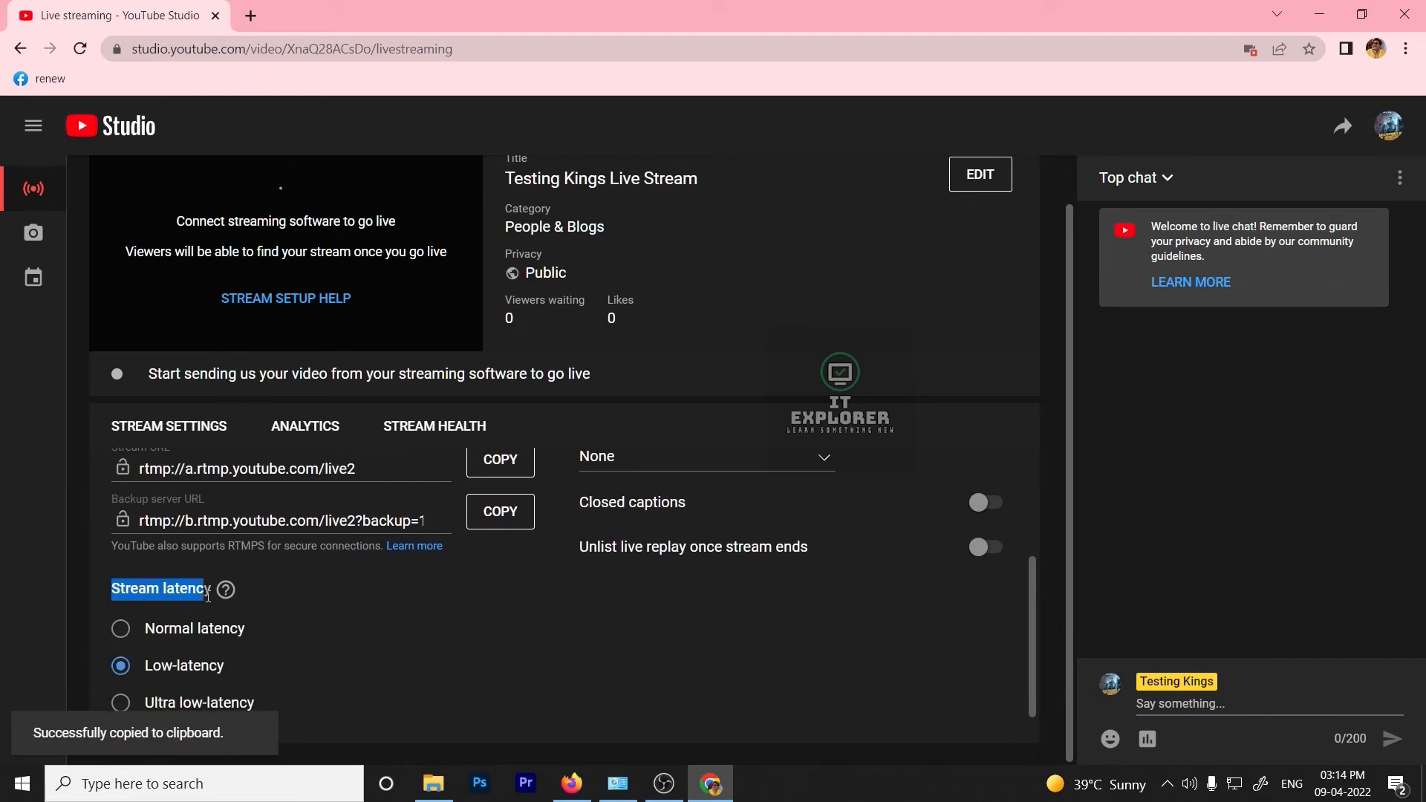
click(120, 629)
scroll(531, 632, up, 4)
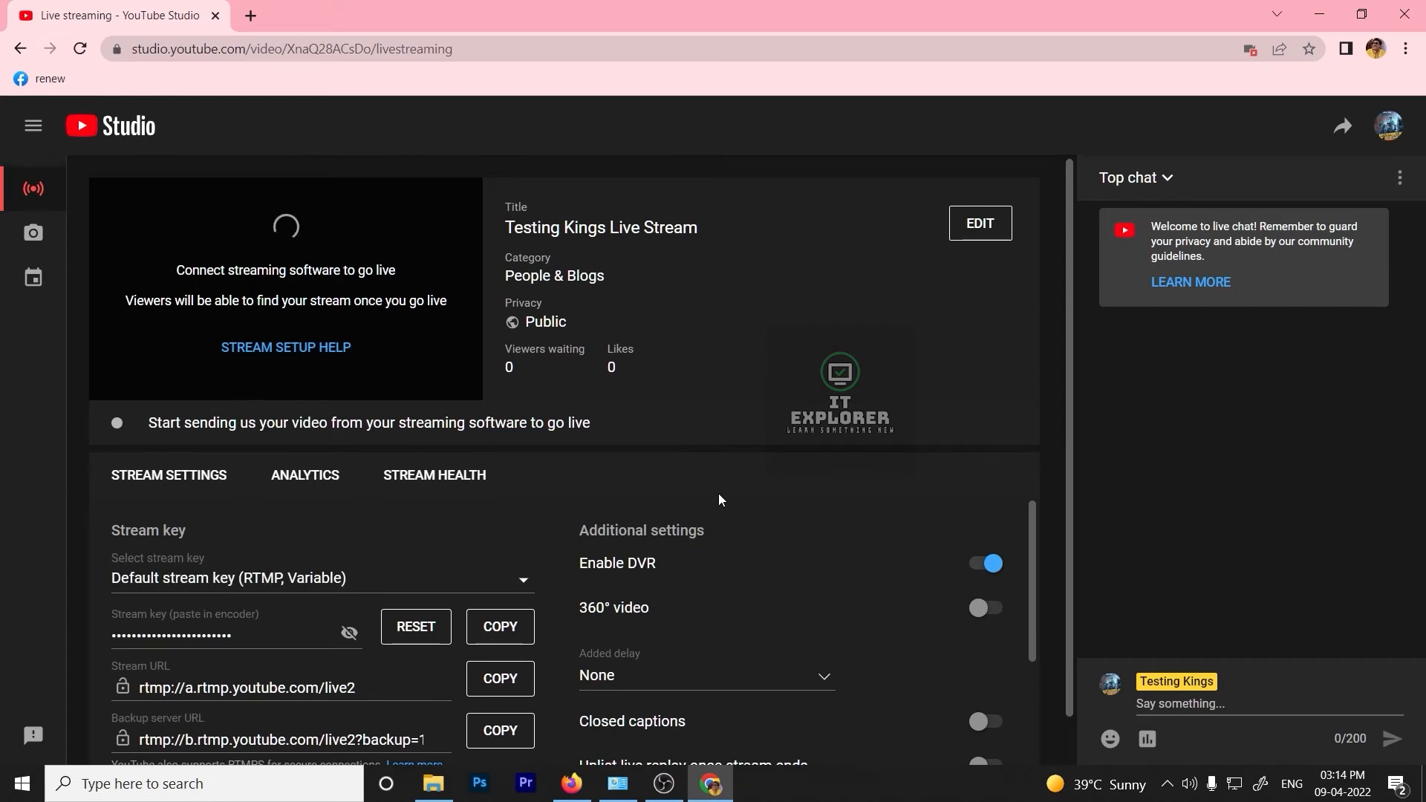
Step: Switch to OBS, replace the stream key with the copied one, then apply and close the settings
click(664, 783)
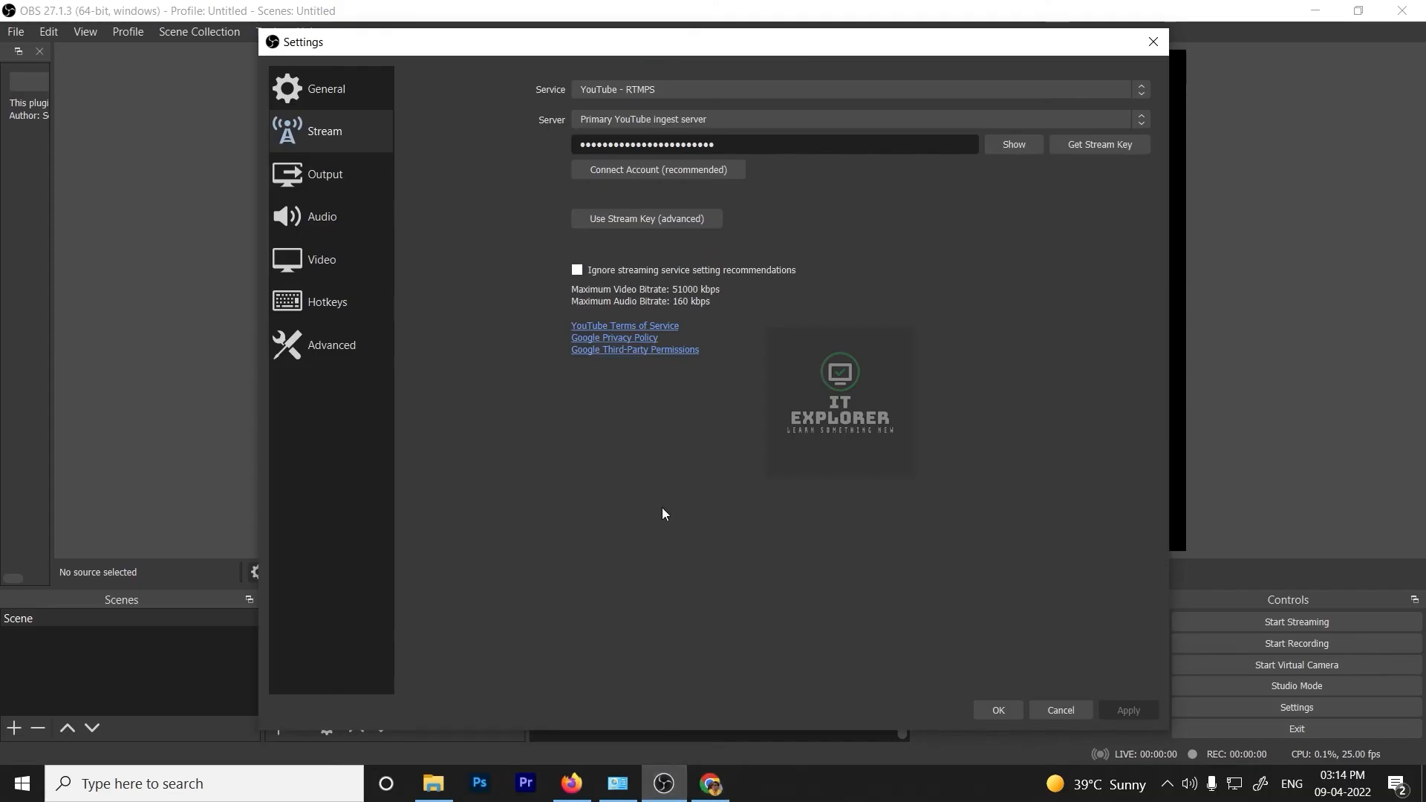
key(ctrl+a)
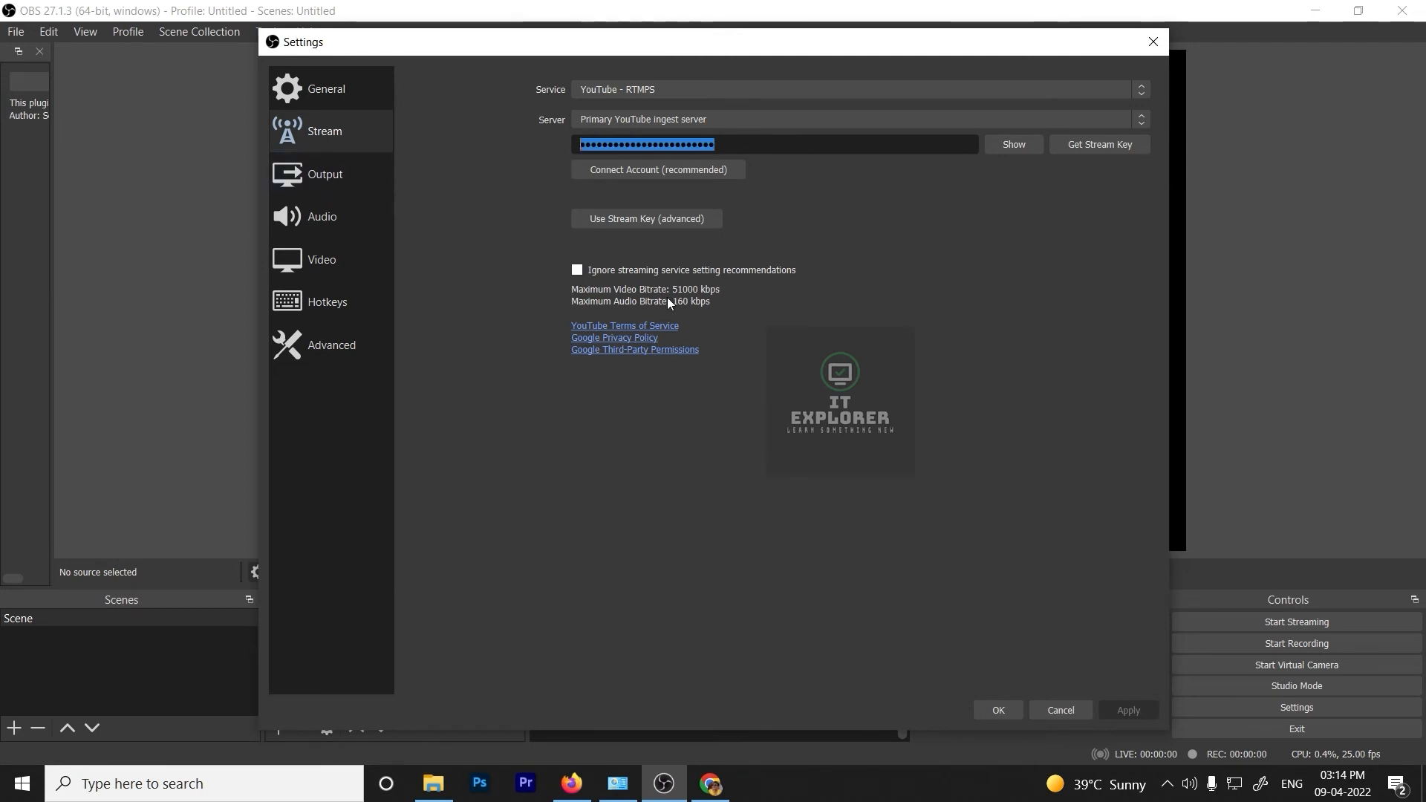
key(ctrl+v)
click(1124, 711)
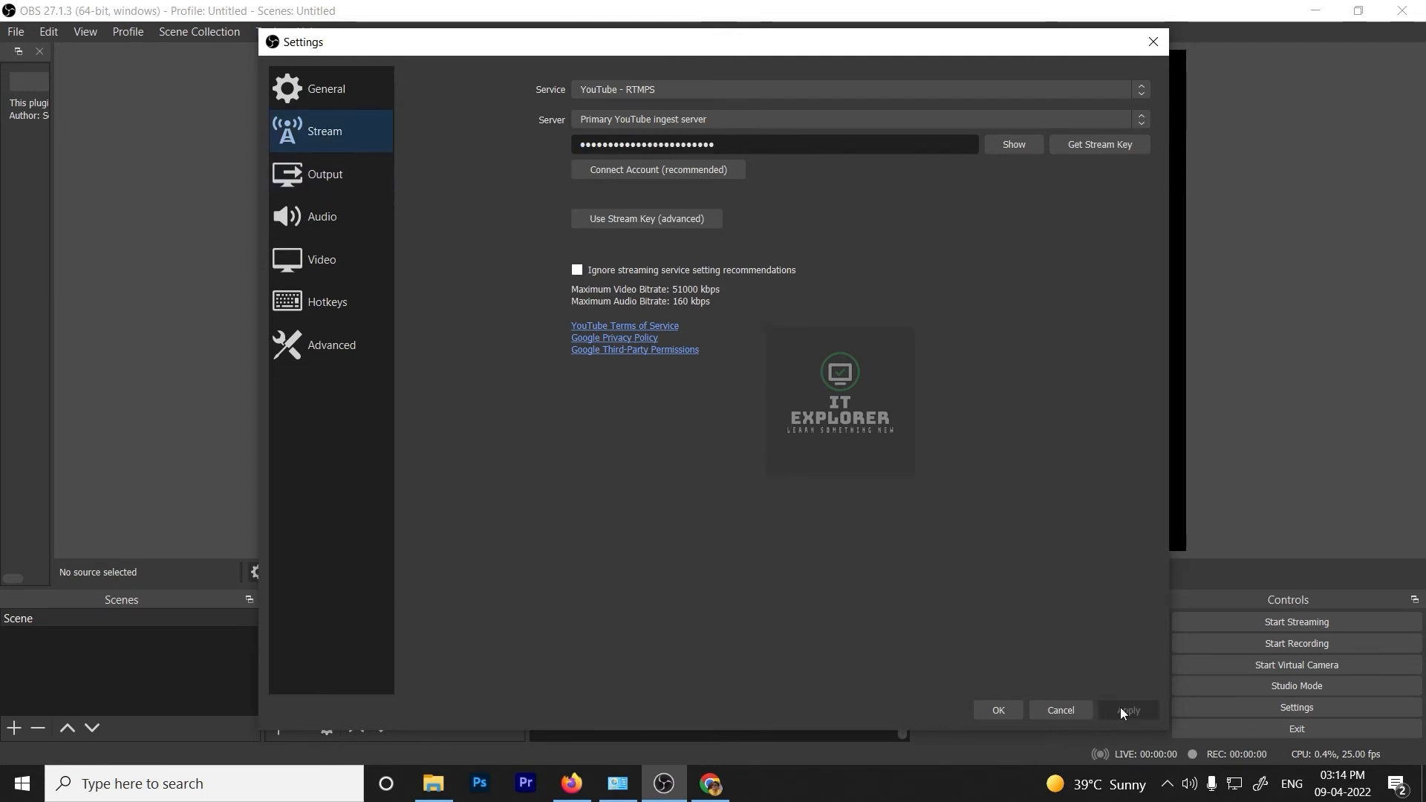
click(986, 710)
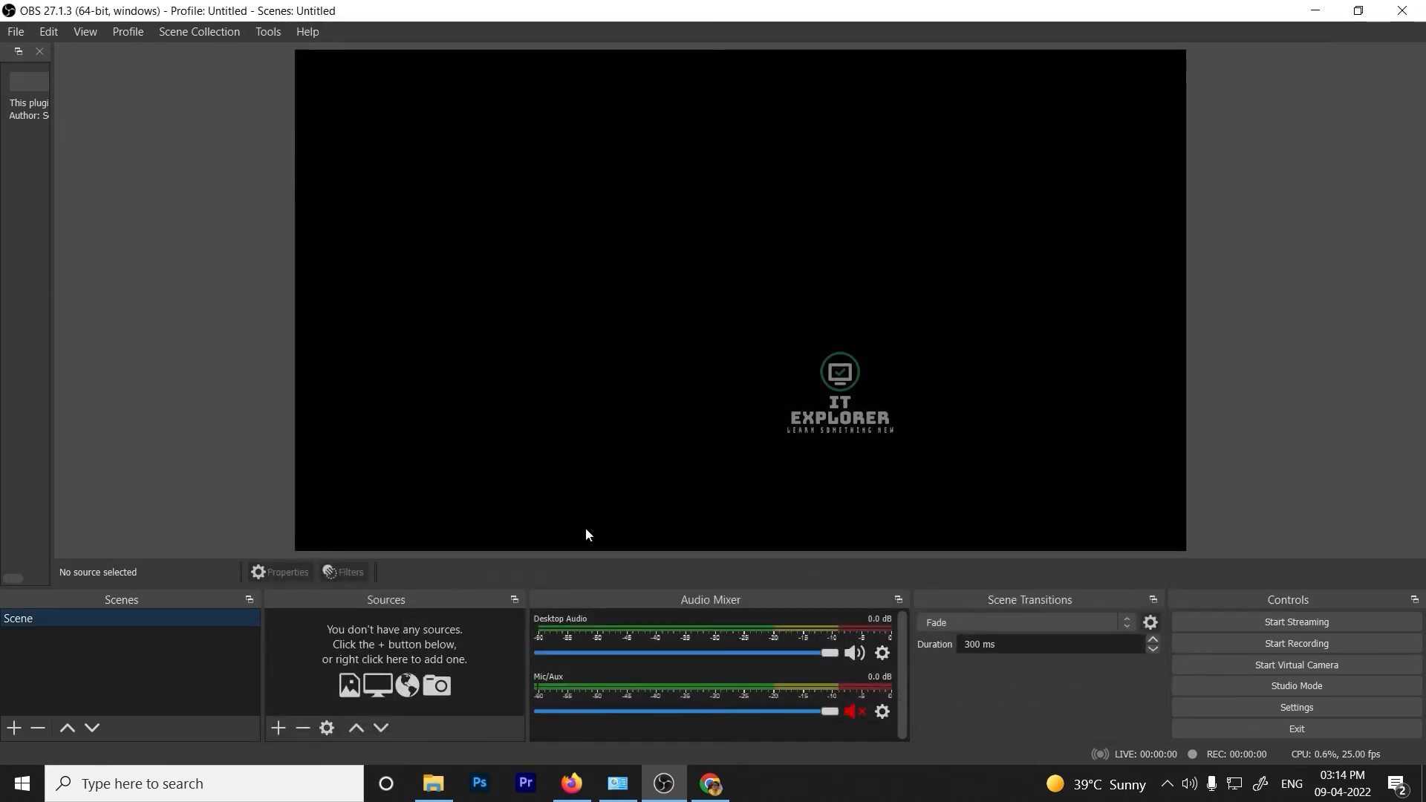
Step: Add a Media Source with a video to the scene and start streaming
right_click(332, 628)
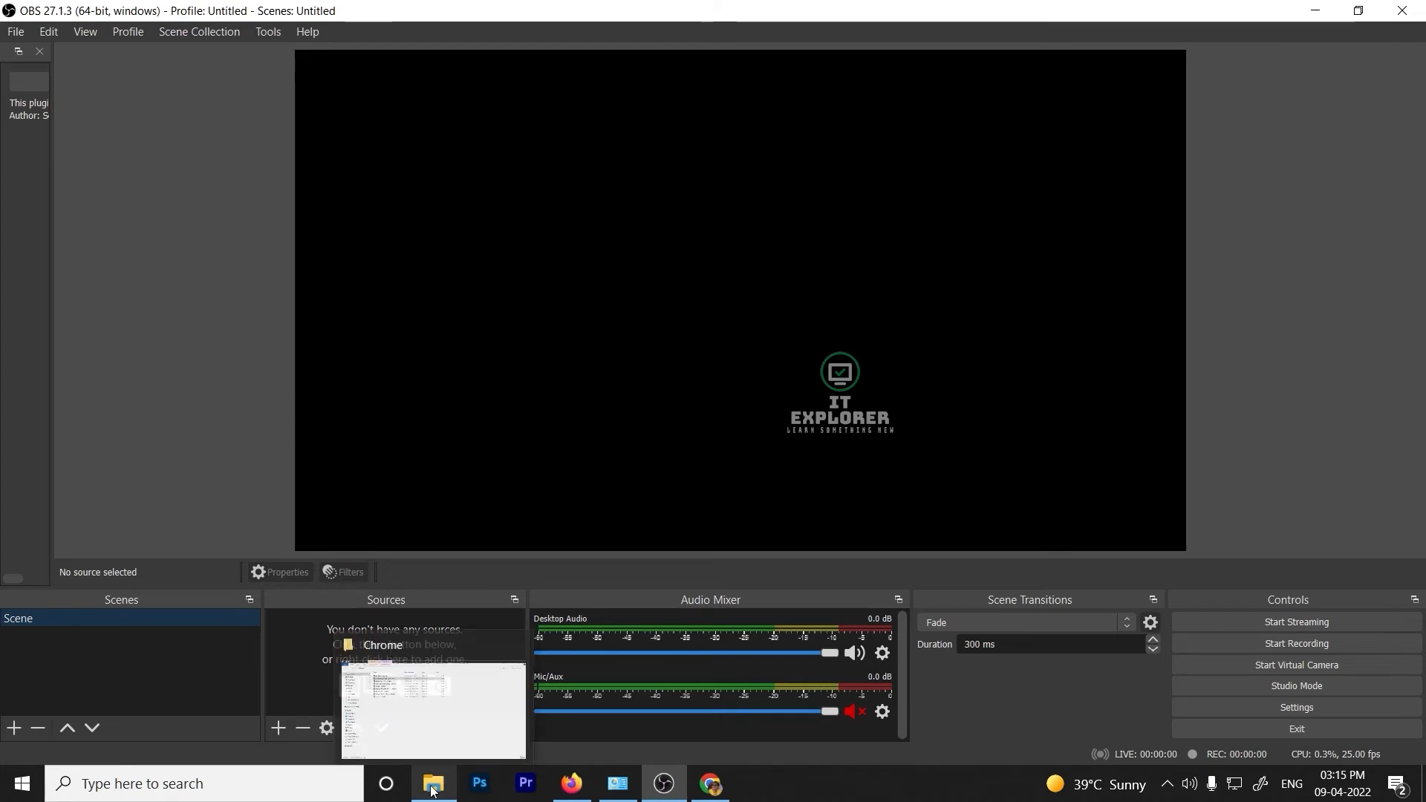
click(279, 728)
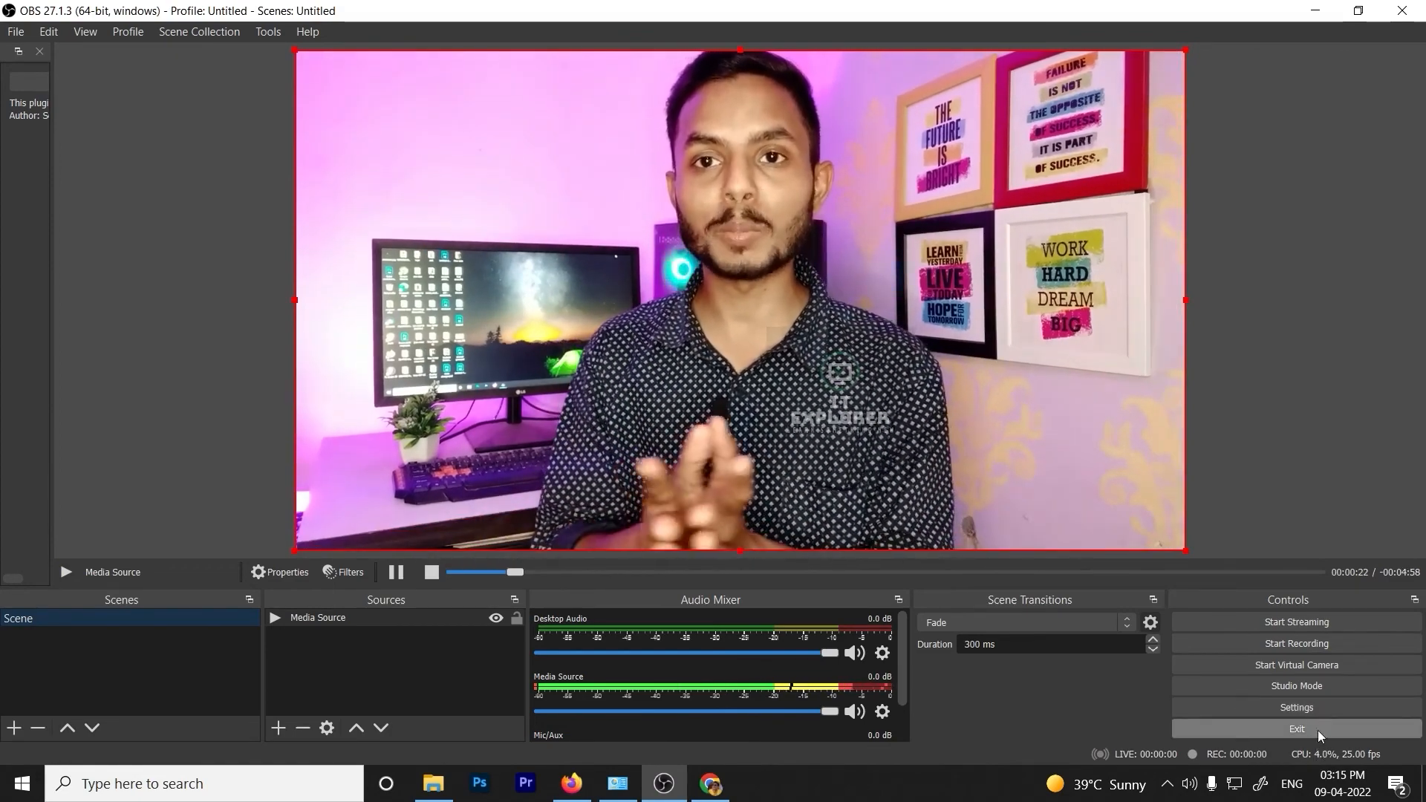
click(1311, 621)
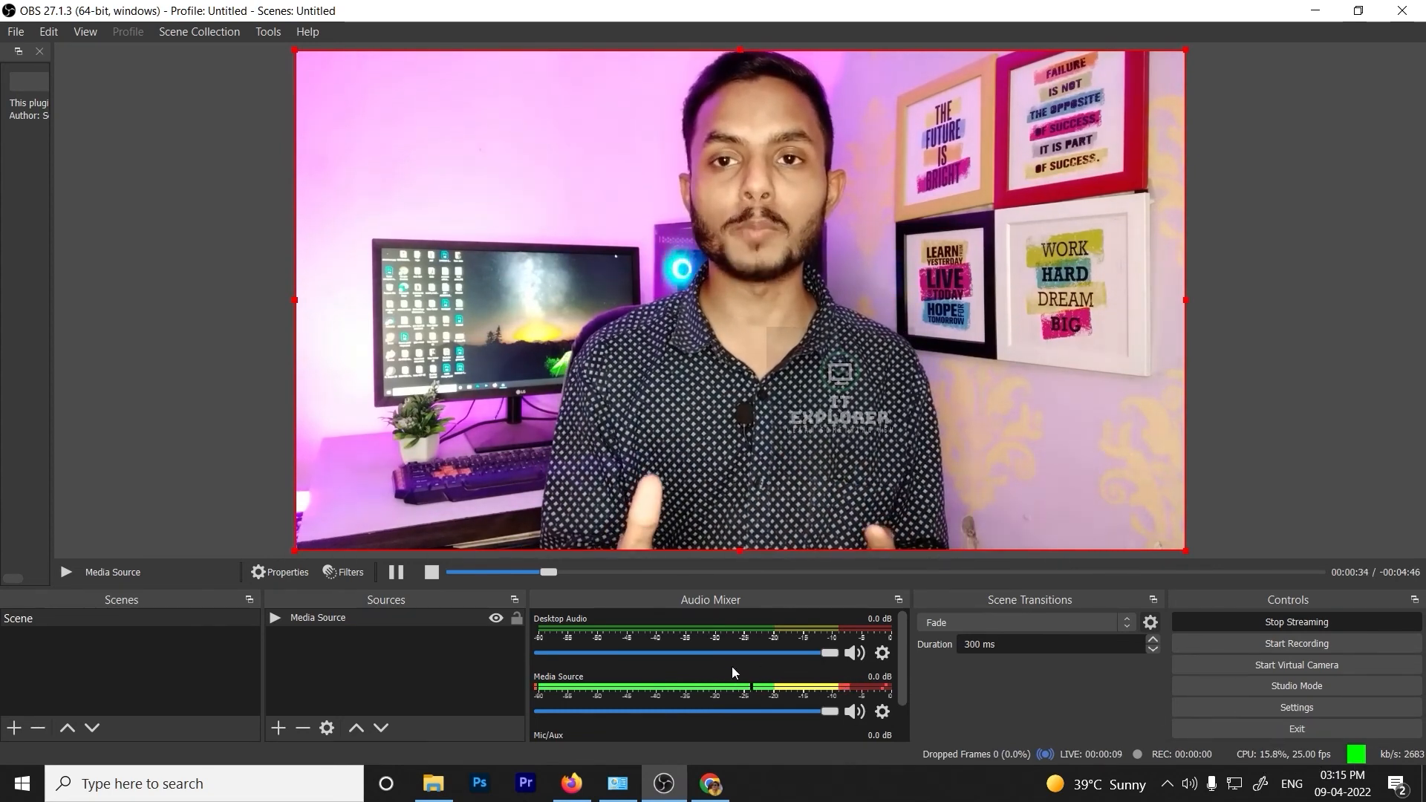
Step: Switch to YouTube Studio, check the live preview in full screen along with its quality options, and examine the stream's connection status
click(719, 778)
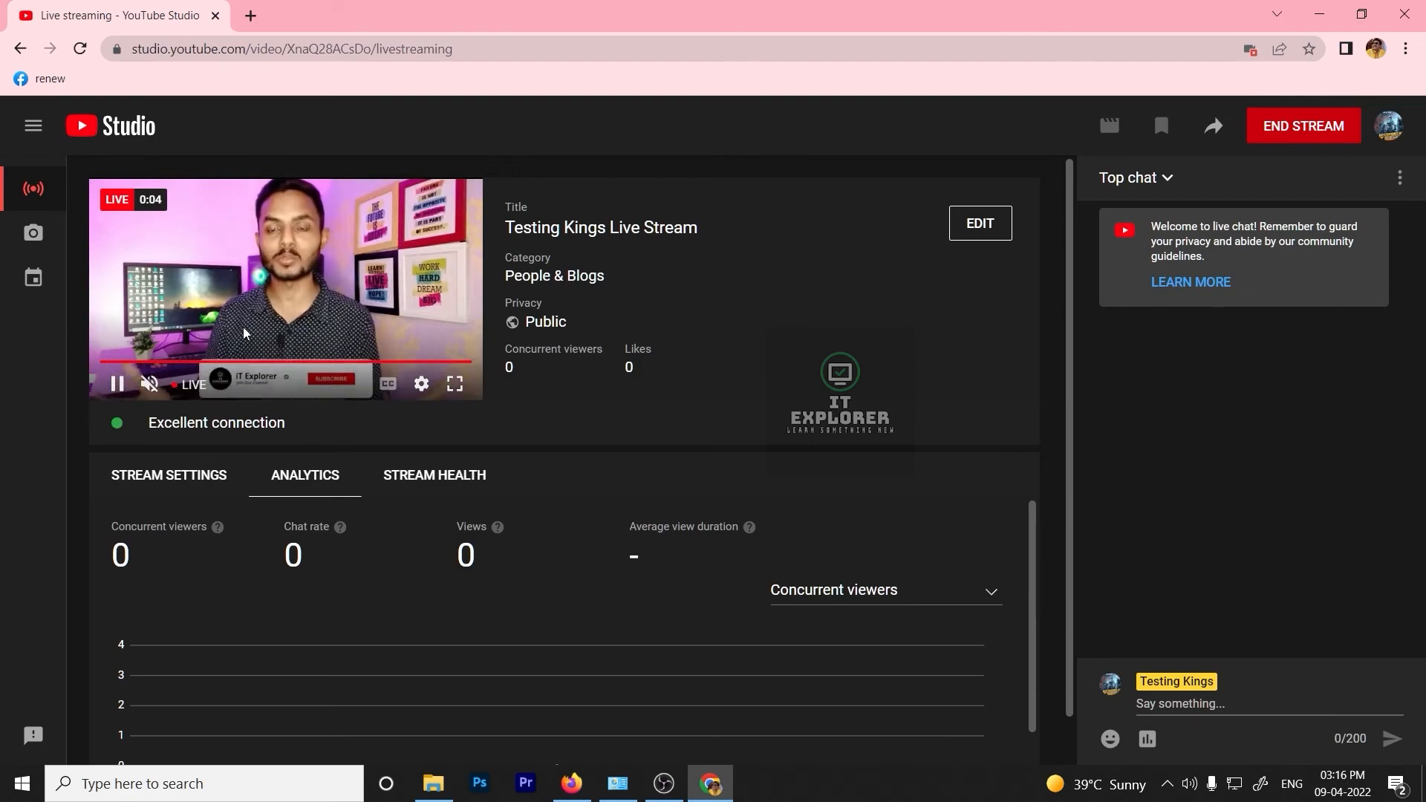
click(451, 384)
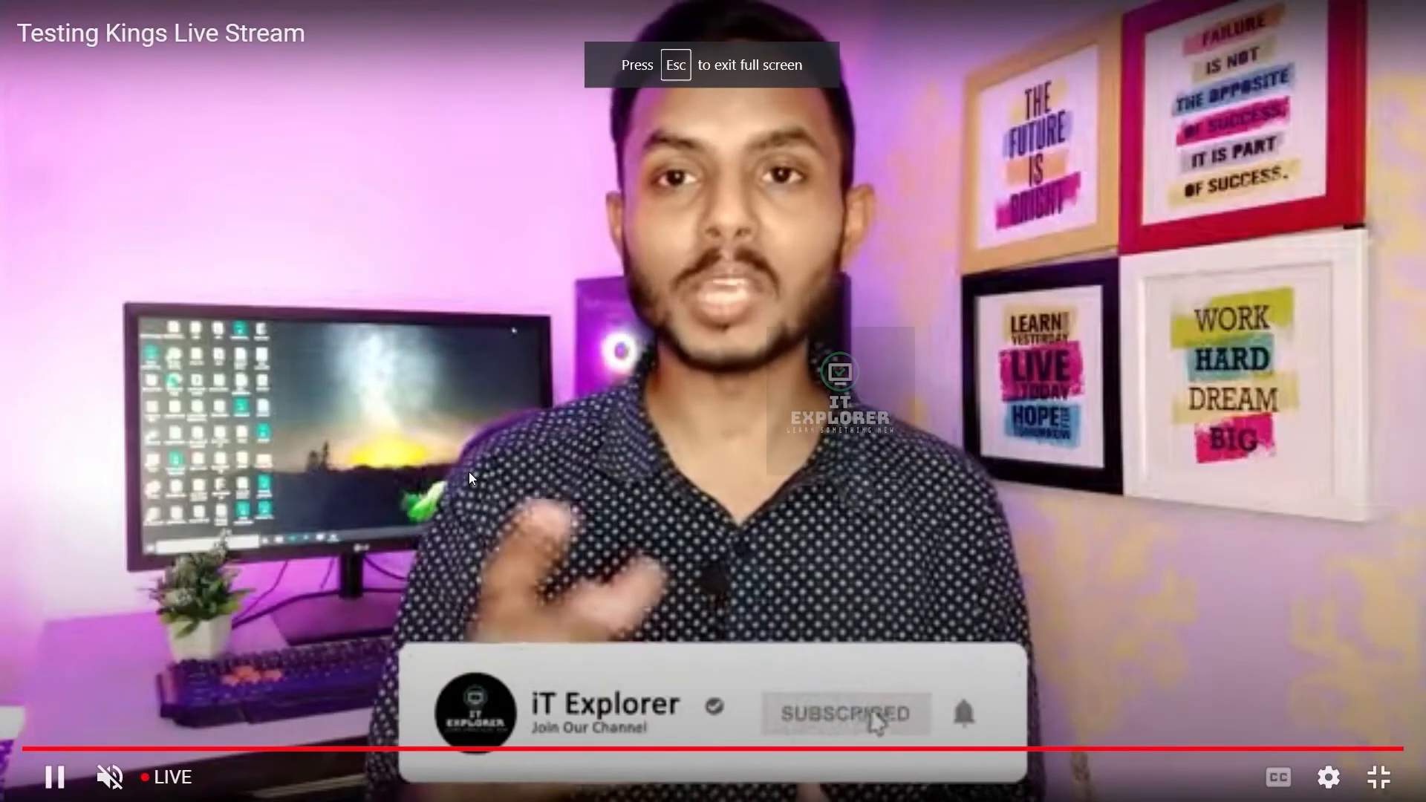
click(1329, 787)
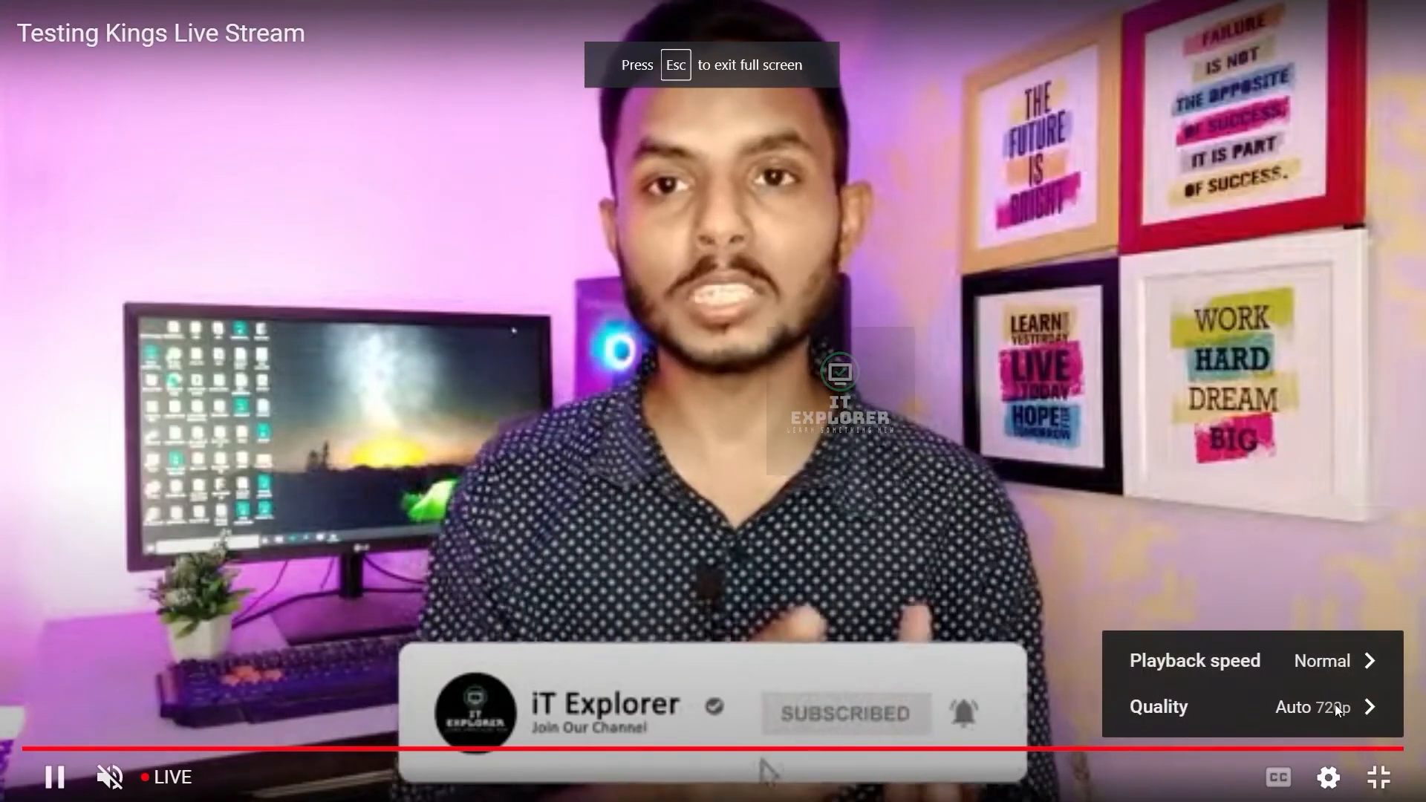
click(1335, 706)
click(1272, 477)
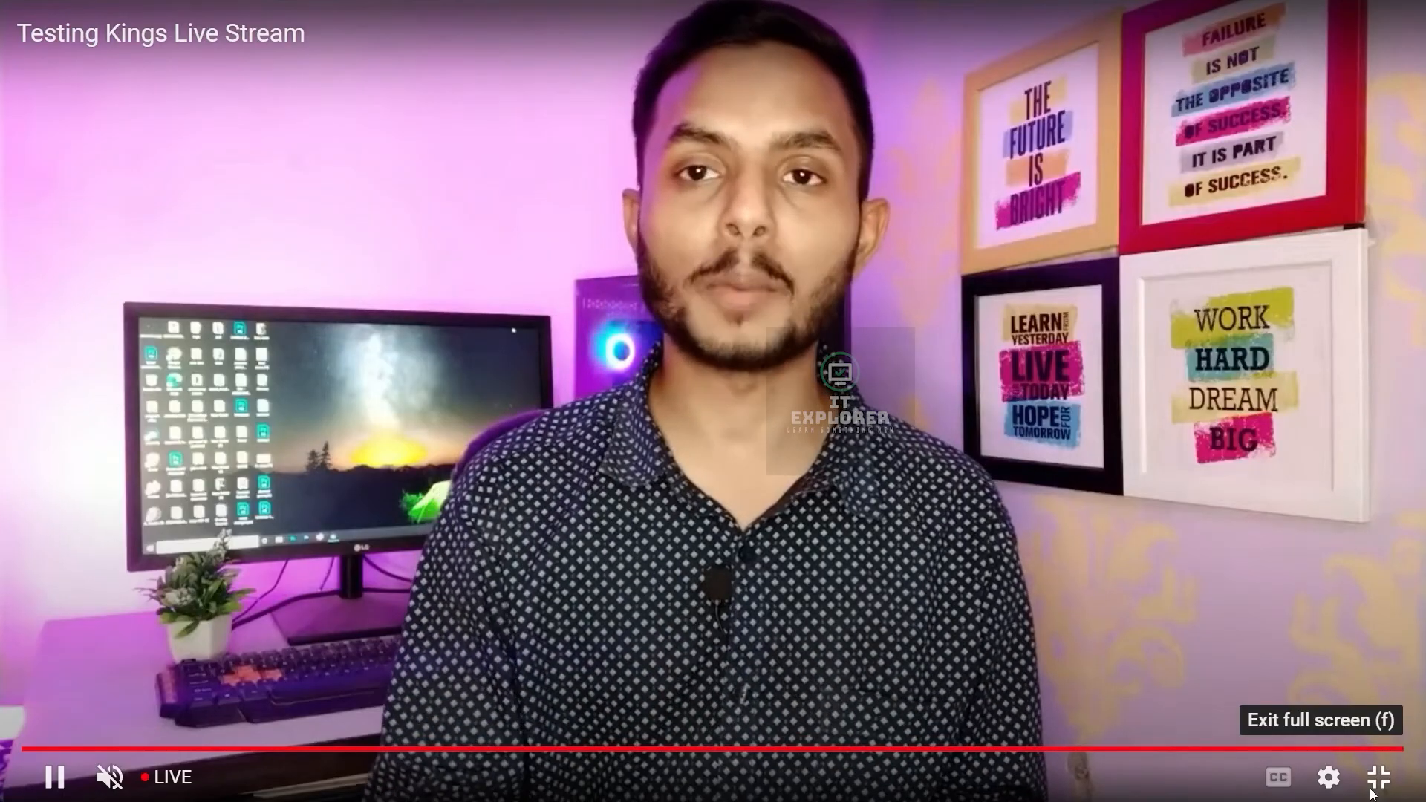
click(1379, 777)
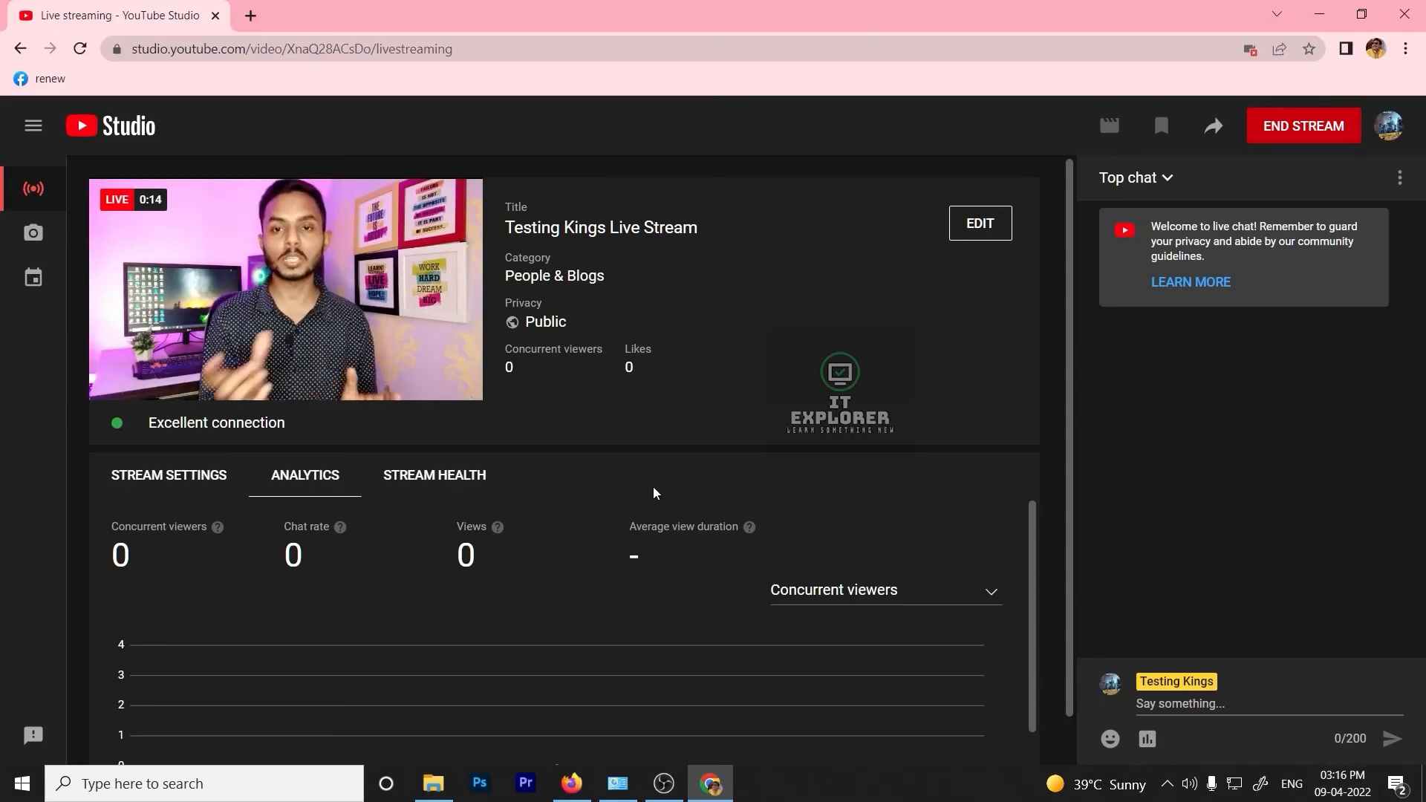
drag(131, 436, 287, 432)
click(287, 428)
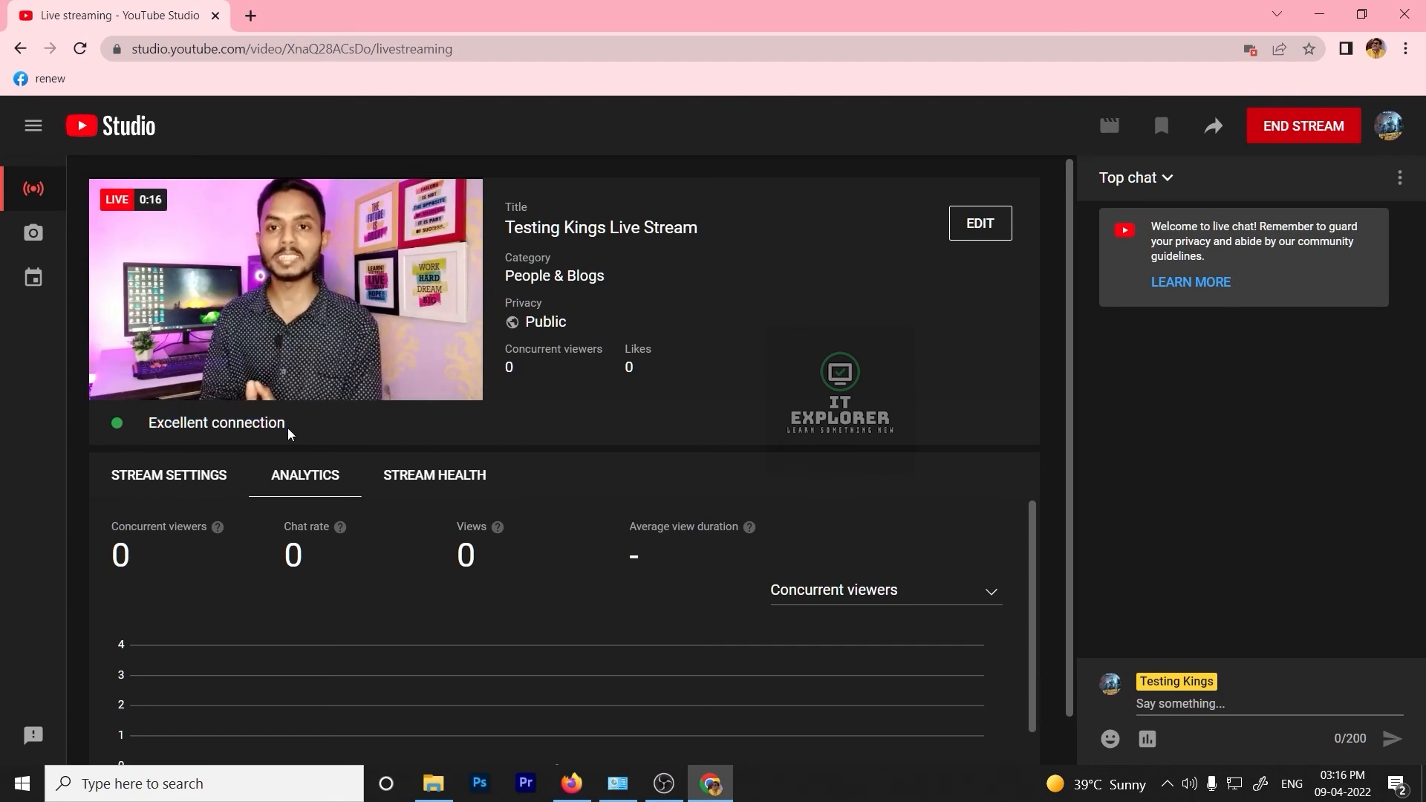